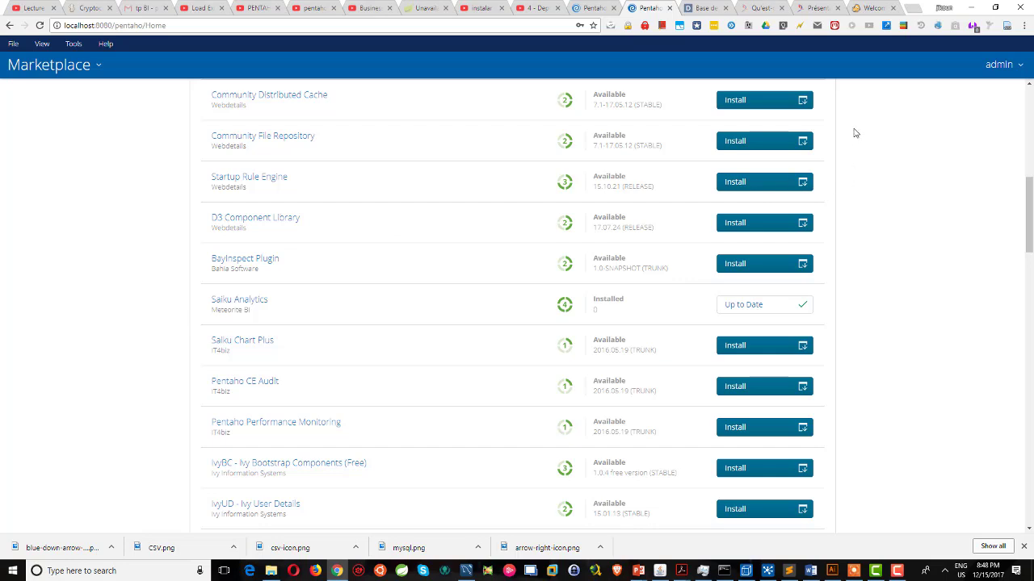
Set the licence type to COMMUNITY_EDITION in the Meteorite Create new License form.
left_click(868, 7)
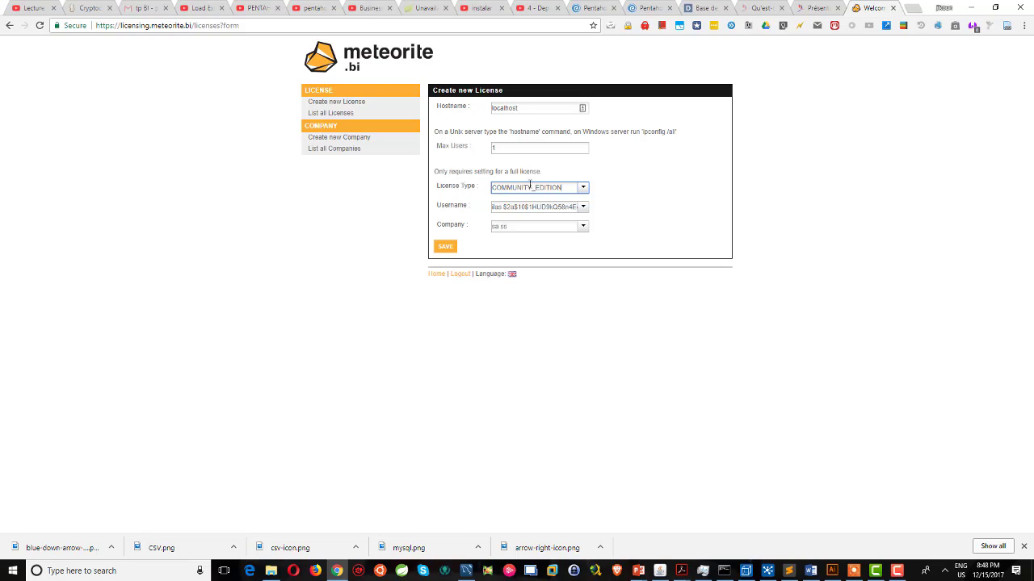
left_click(582, 190)
left_click(529, 235)
Open the saiku folder under pentaho-server-ce-7.0.0-25 > pentaho-server > pentaho-solutions > system.
left_click(272, 571)
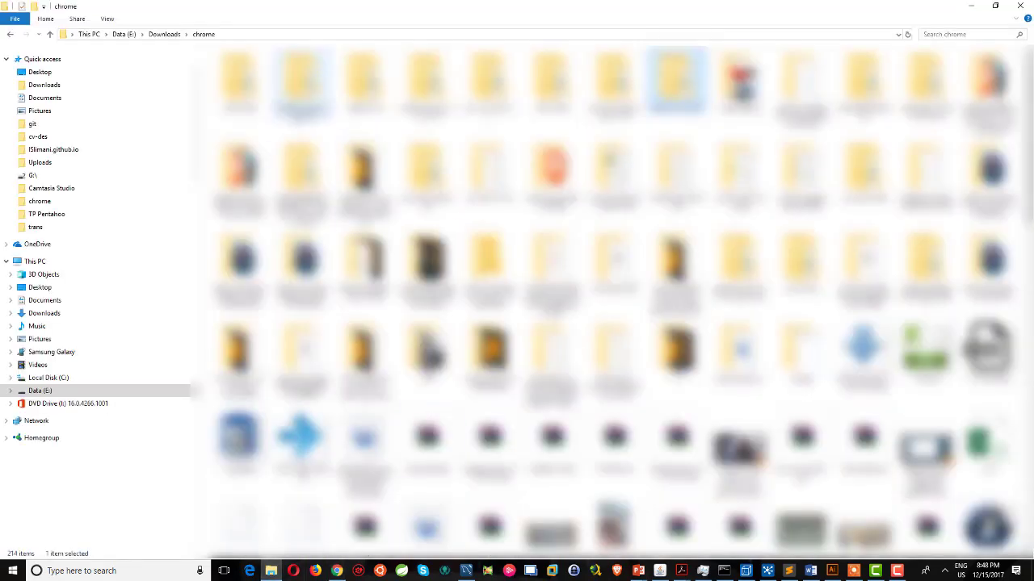
double_click(301, 81)
left_click(263, 74)
double_click(264, 71)
double_click(269, 89)
double_click(252, 79)
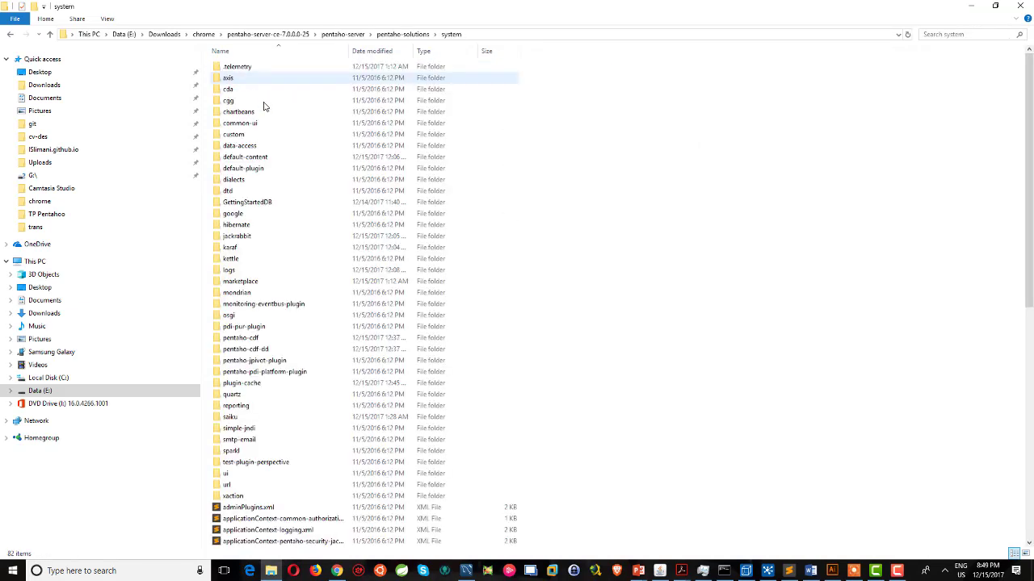
left_click(238, 417)
double_click(237, 417)
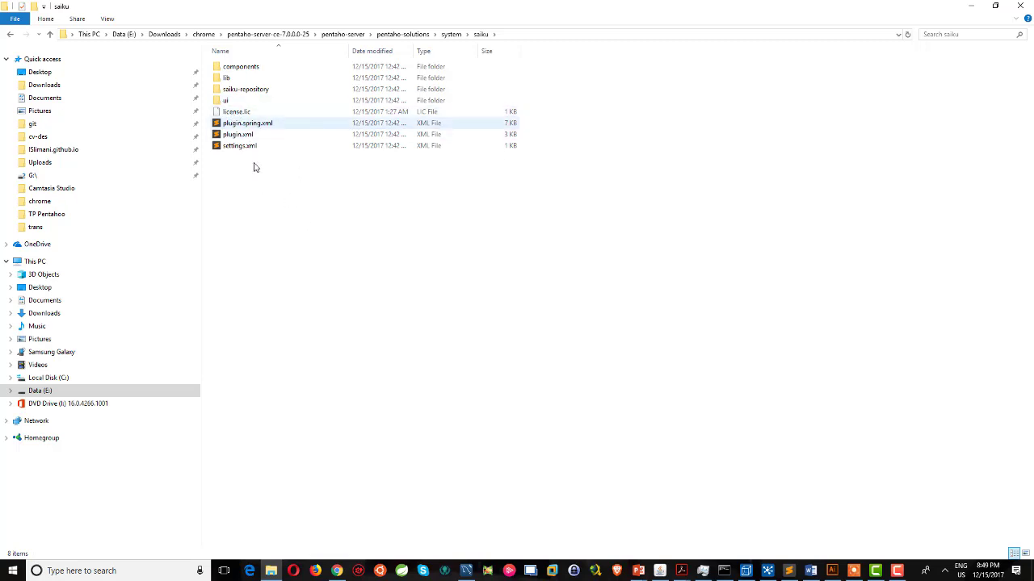
Start renaming license.lic but keep its original name, then switch to PowerPoint.
right_click(240, 115)
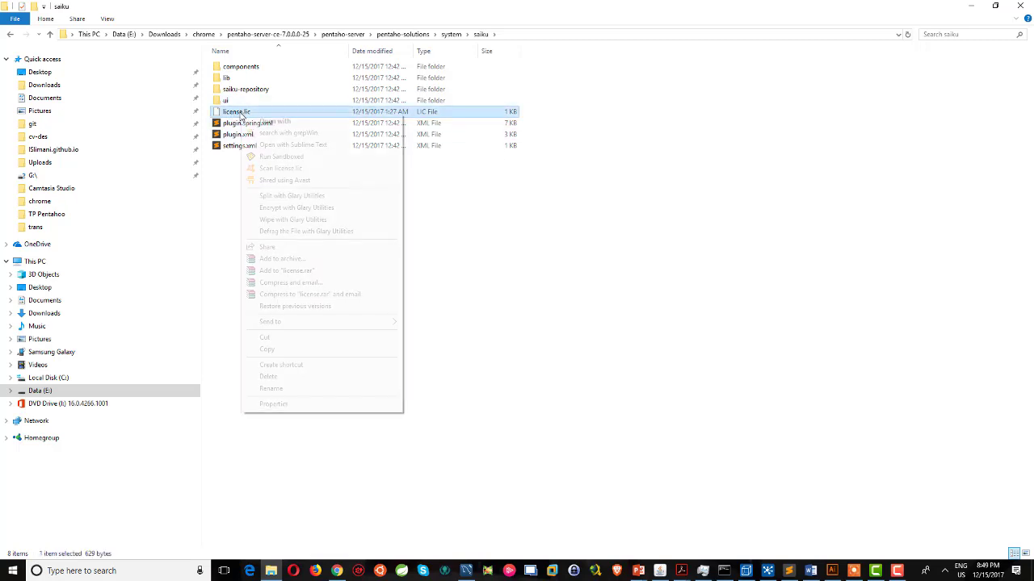
left_click(286, 390)
left_click(248, 112)
type("-local")
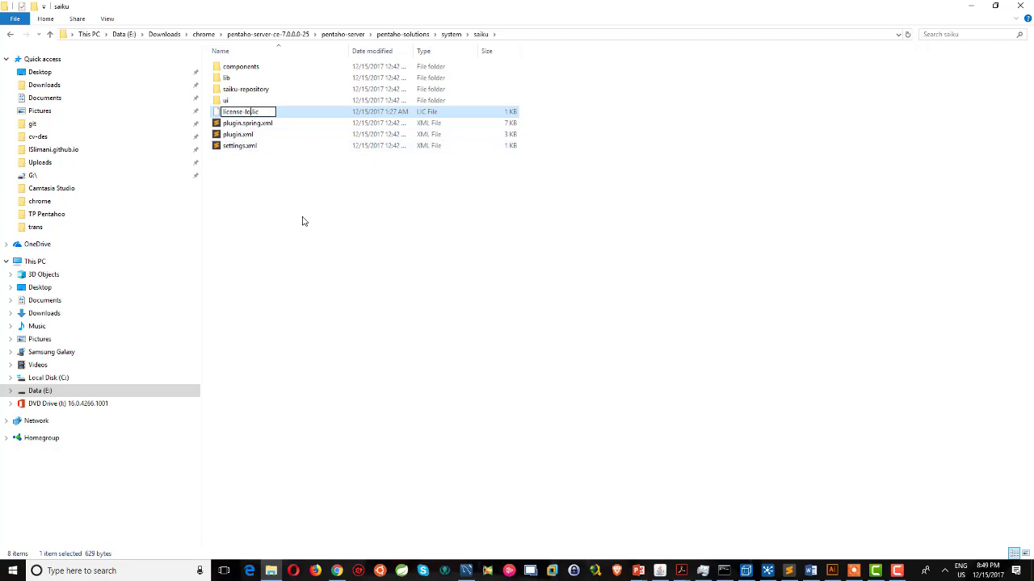
key("BackSpace")
key("BackSpace")
key("BackSpace")
key("BackSpace")
key("BackSpace")
key("BackSpace")
left_click(309, 240)
key("alt+Tab")
key("alt+Tab")
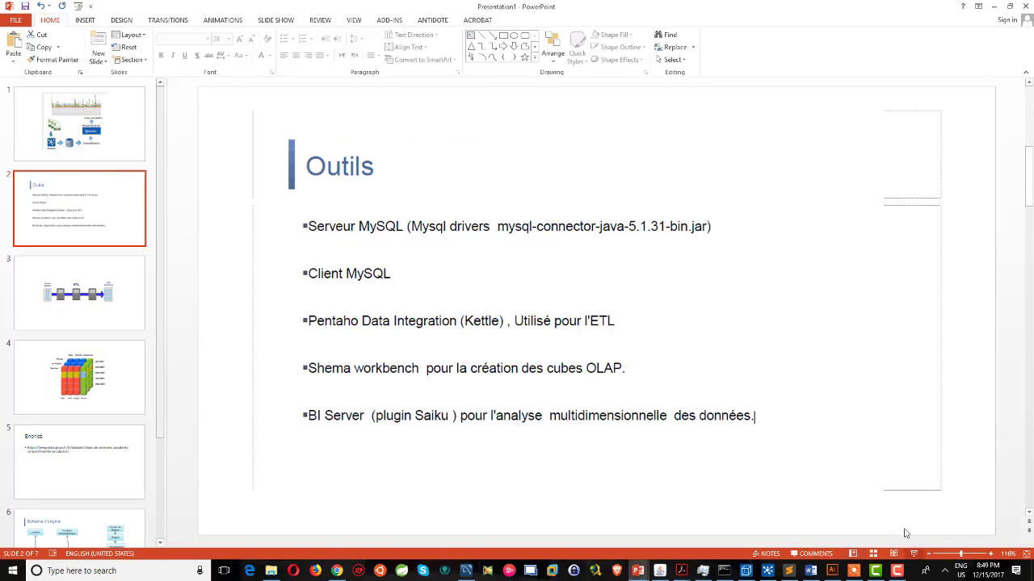
Present the slides from Outils through Schema d'origine to Shema cible, then exit the show.
left_click(913, 553)
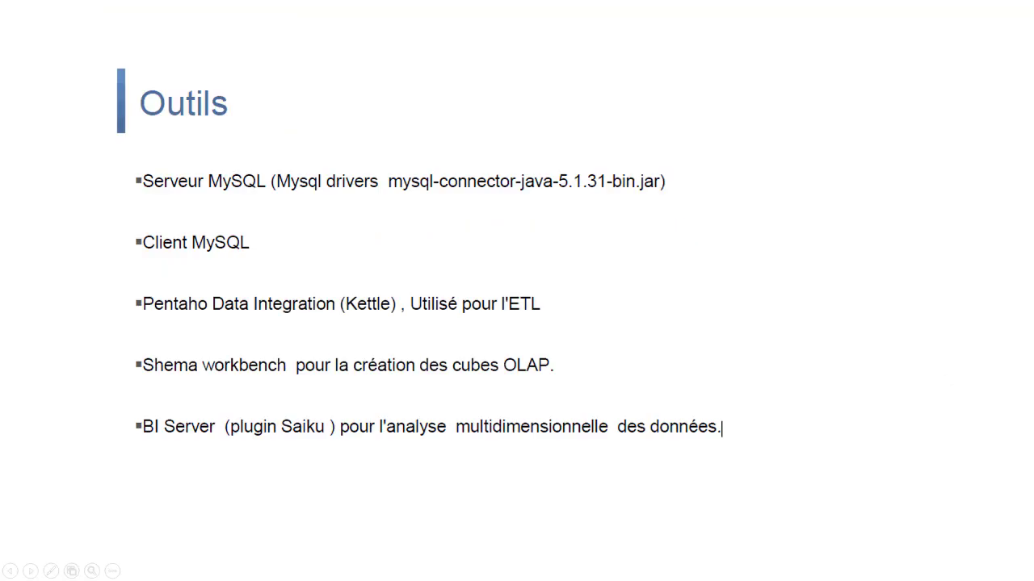
left_click(759, 296)
left_click(759, 297)
left_click(759, 296)
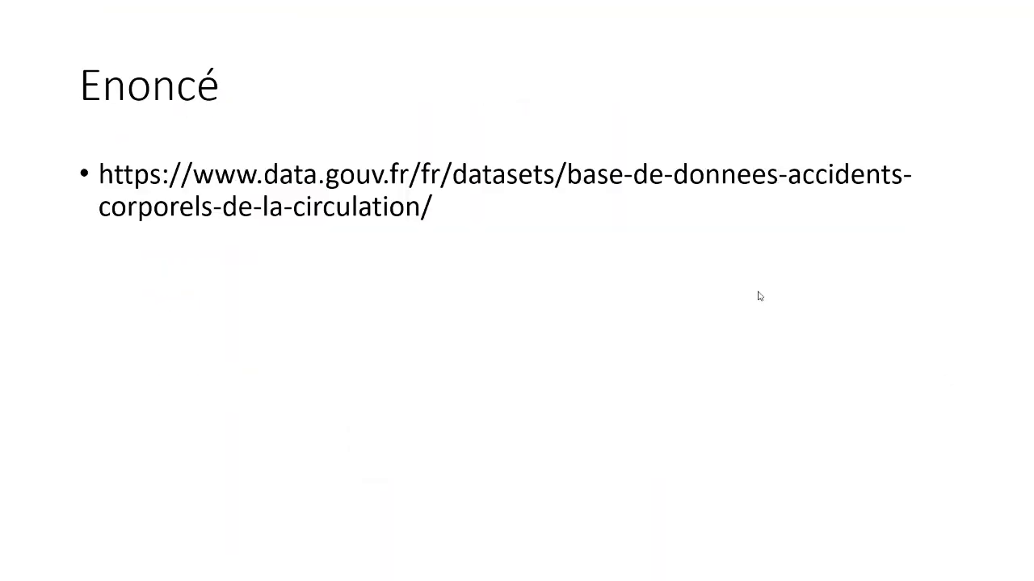
left_click(759, 296)
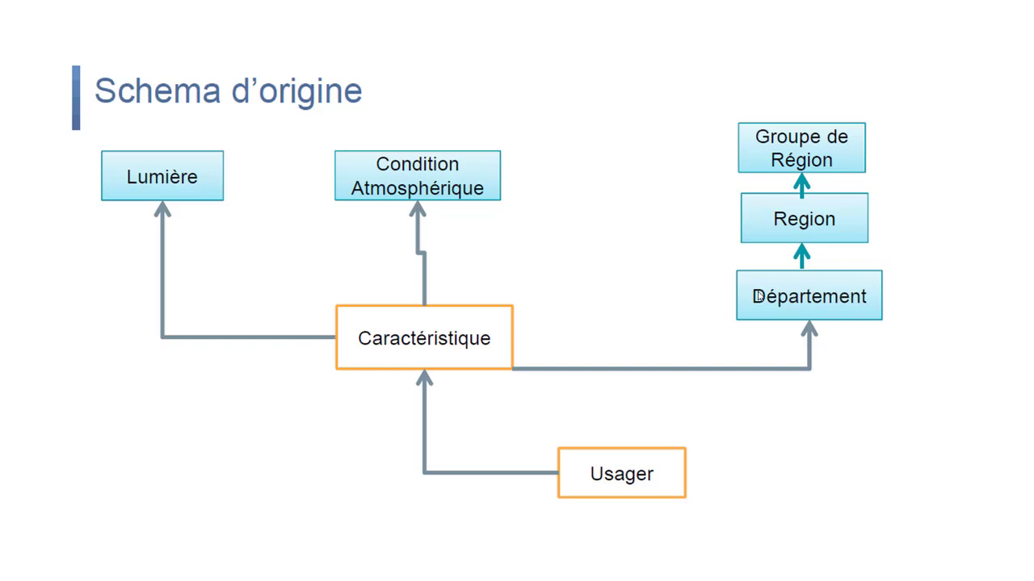
left_click(759, 296)
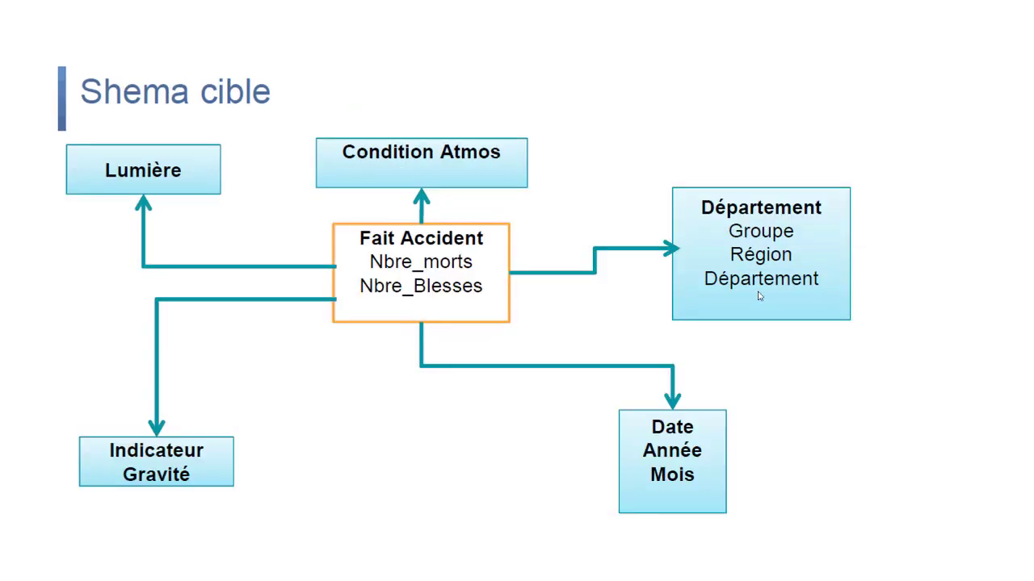
key("Escape")
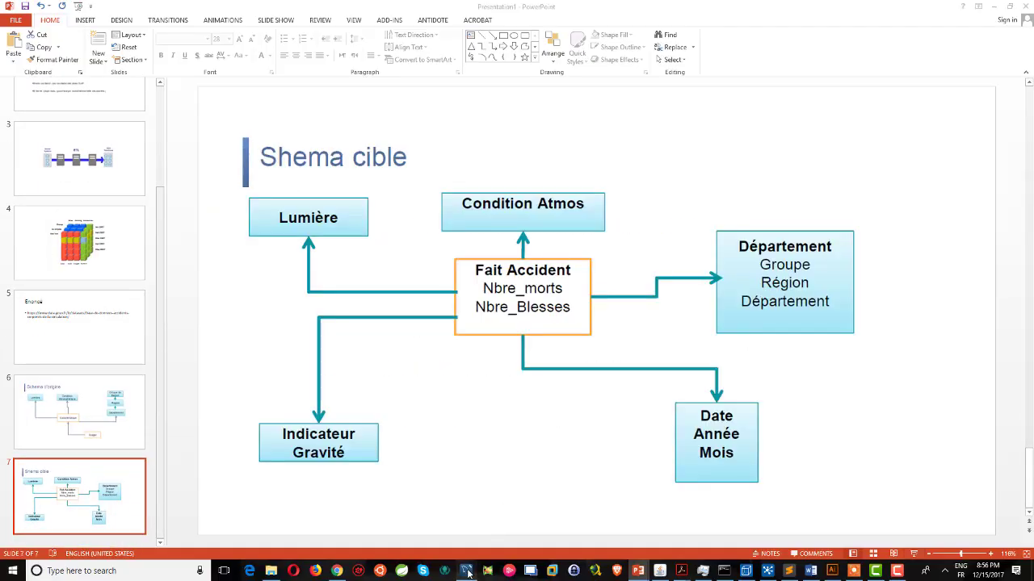
left_click(467, 571)
Inspect the fait_accident_ table in sakila_dwh, then view the CREATE TABLE script in Sublime Text.
left_click(67, 355)
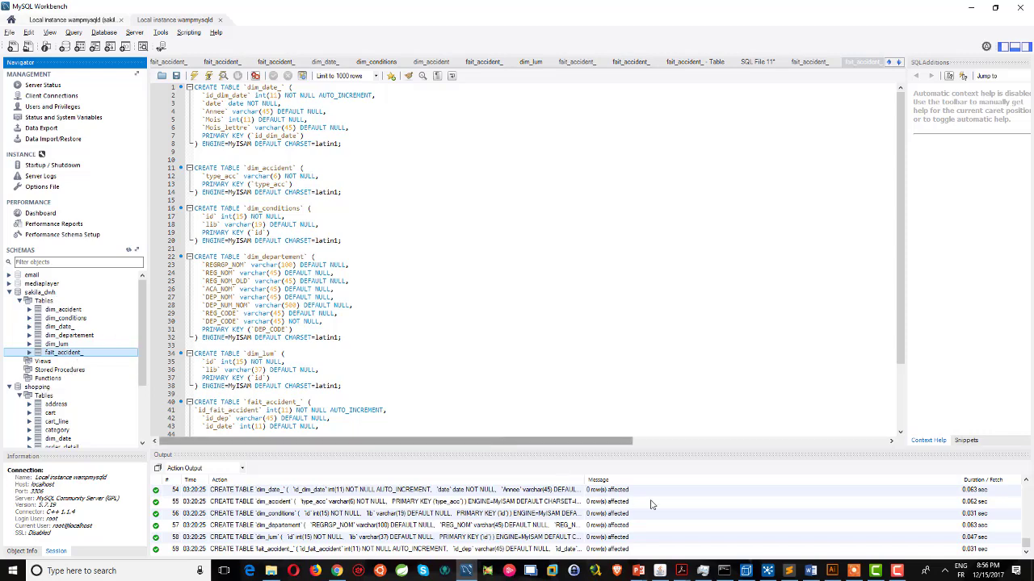
left_click(788, 571)
scroll(517, 299, "up", 10)
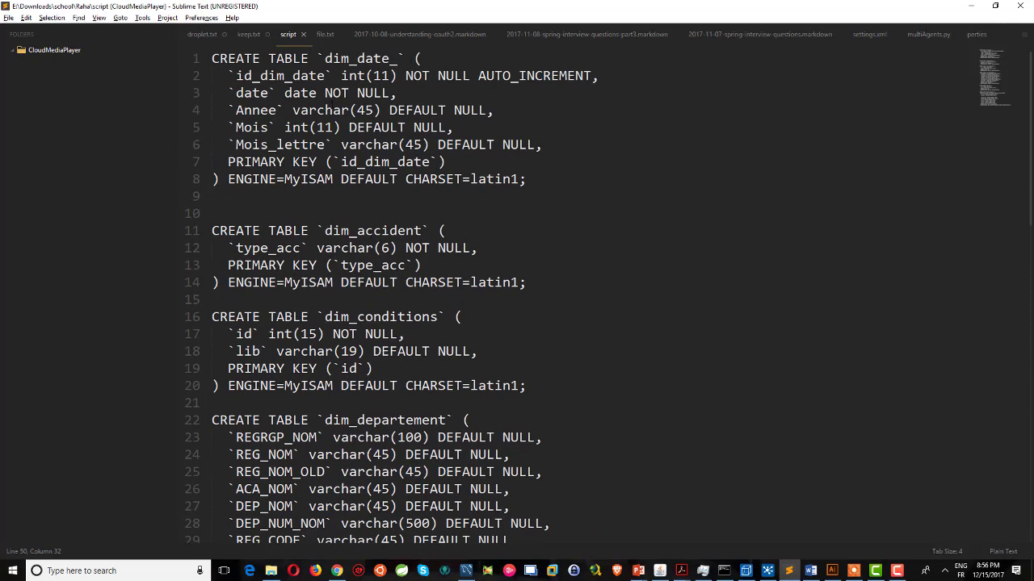
Scroll the script down to the fait_accident_ table, then switch to Spoon's ETLAccidents transformation.
scroll(517, 298, "down", 9)
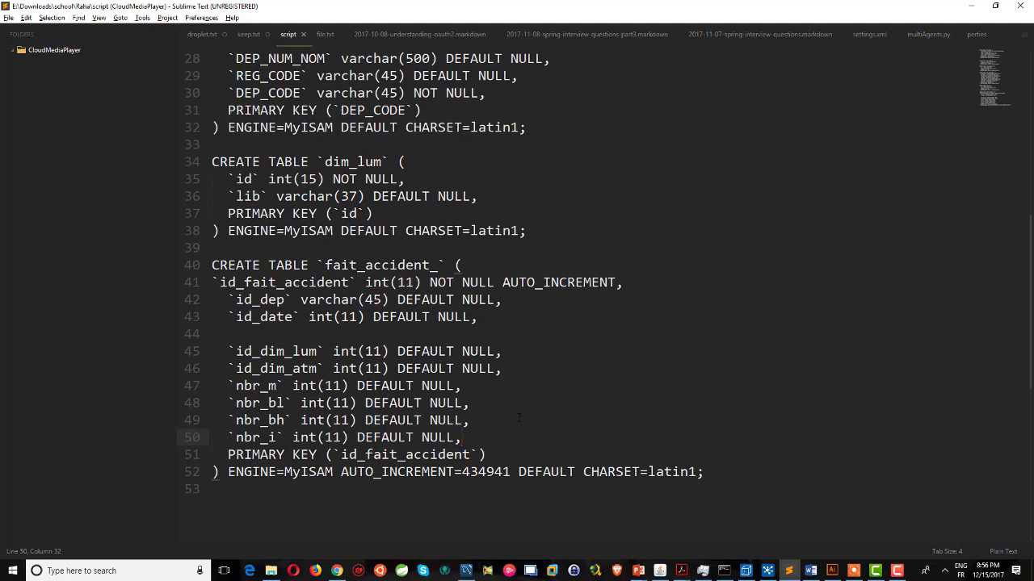
left_click(767, 570)
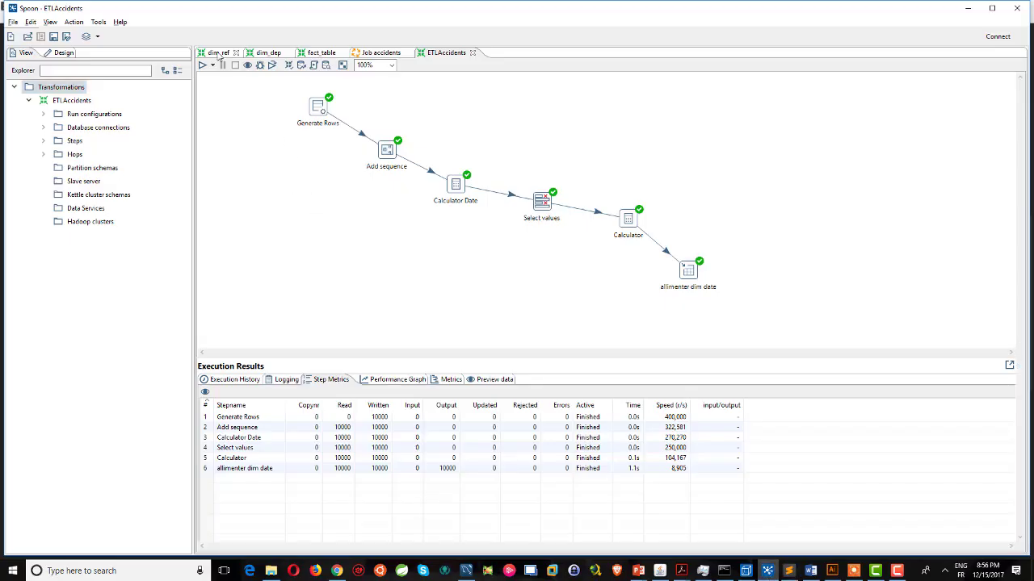
Show the dim_ref transformation and reopen the File > New menu for a database connection.
left_click(219, 53)
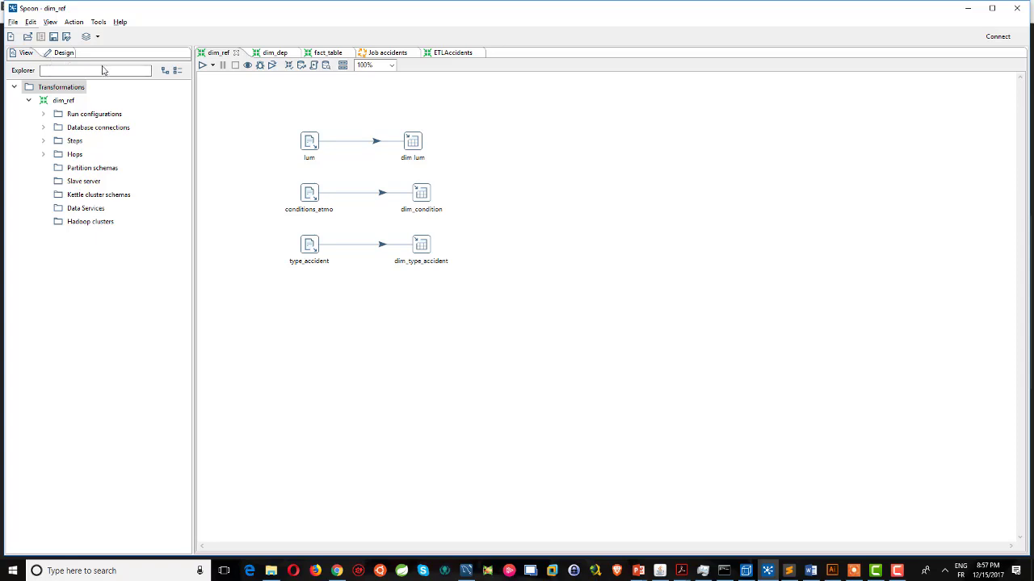
left_click(16, 22)
mouse_move(103, 34)
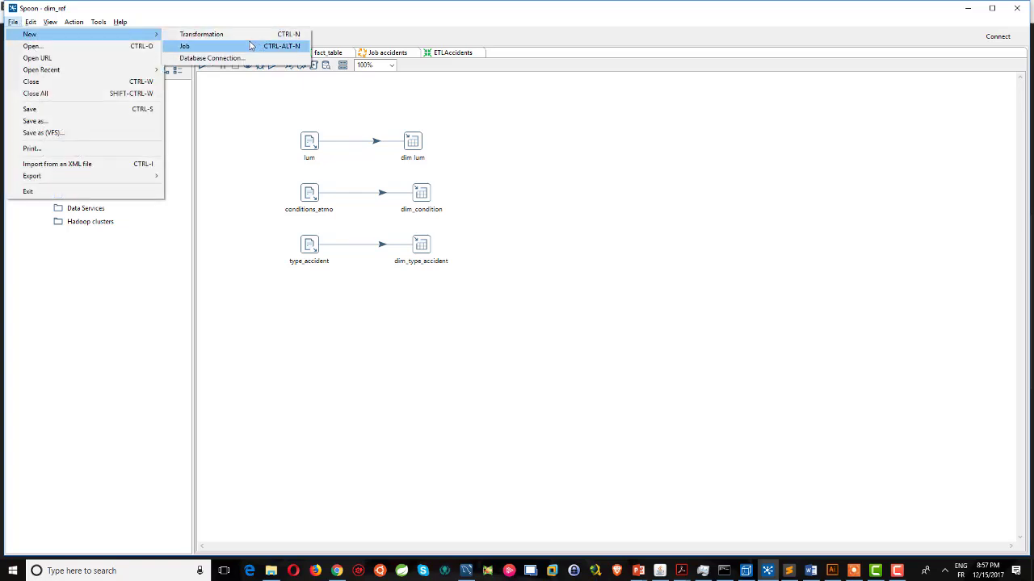
left_click(252, 129)
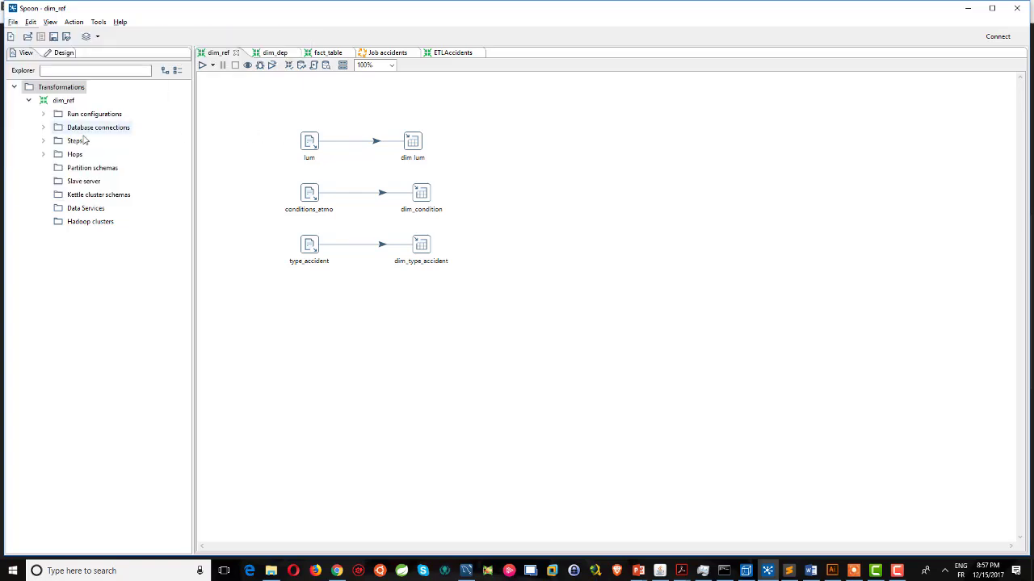
left_click(12, 21)
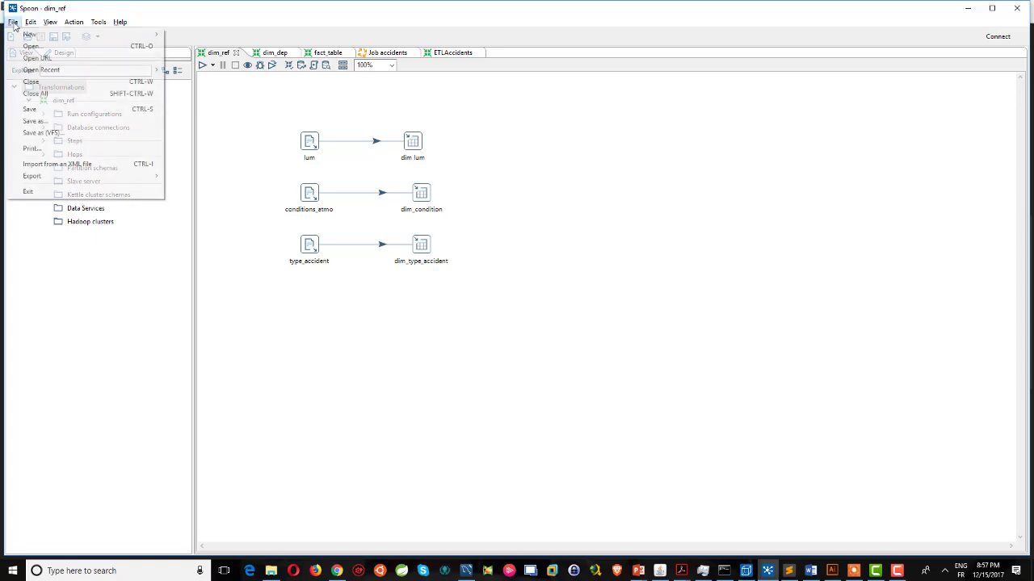
Start a new MySQL database connection with host name localhost.
mouse_move(81, 33)
left_click(233, 60)
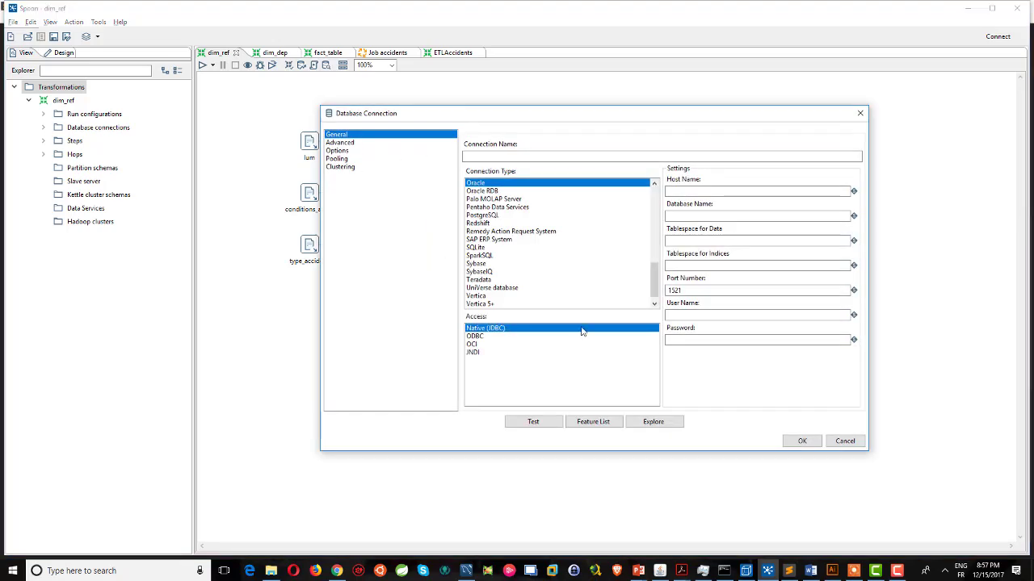
left_click_drag(454, 117, 394, 82)
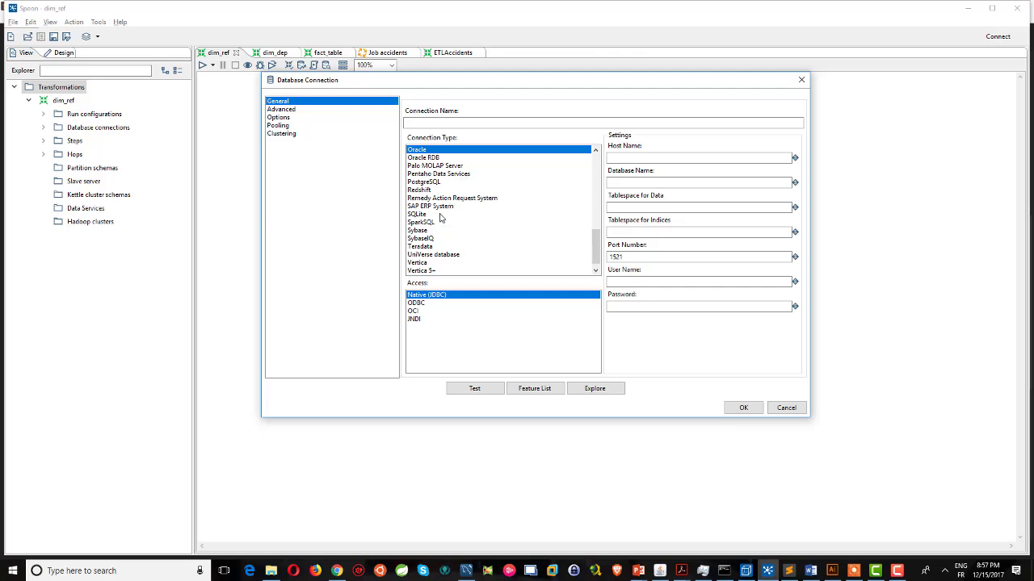
left_click(428, 215)
scroll(426, 205, "up", 6)
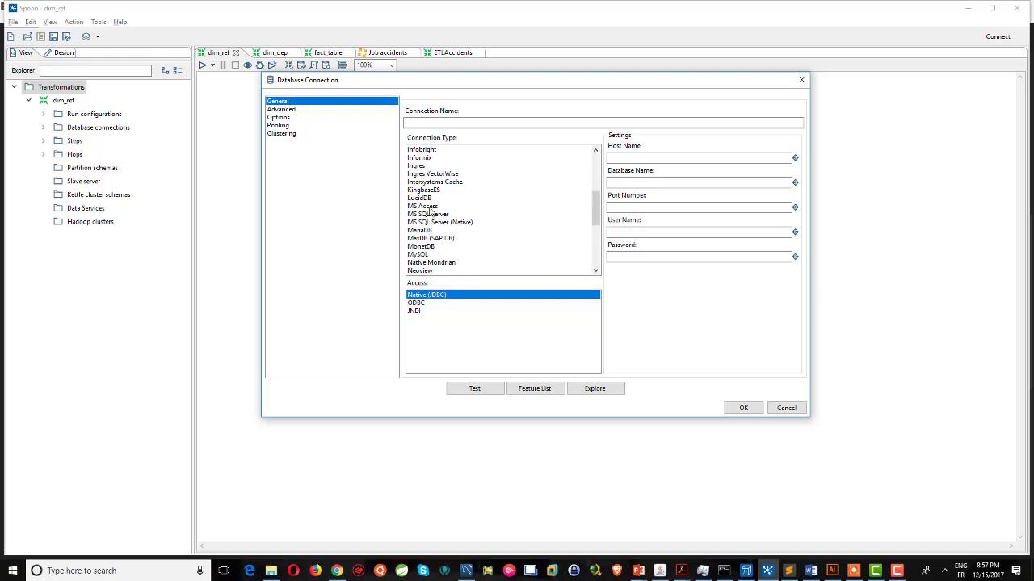
left_click(420, 255)
left_click(463, 123)
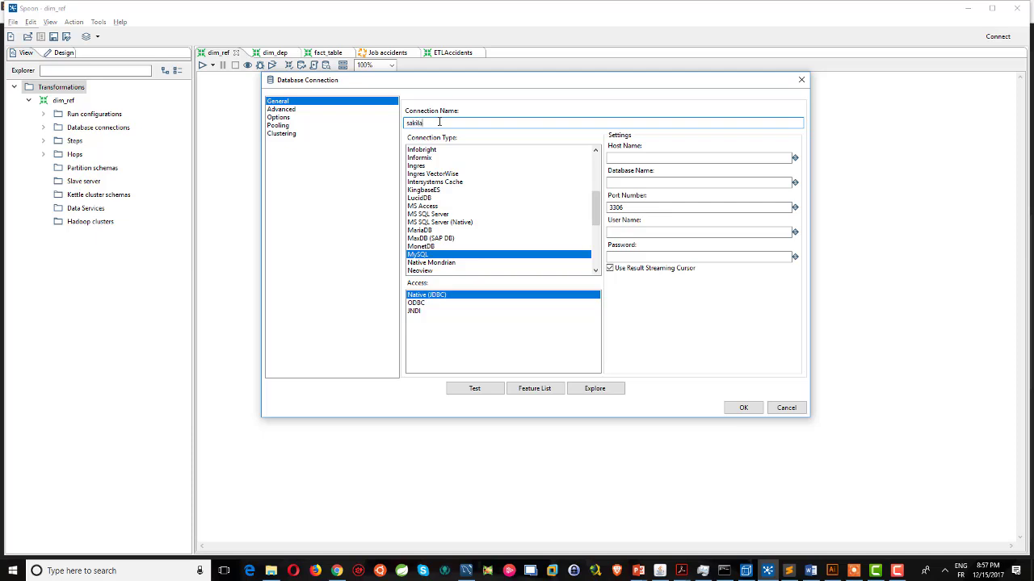
left_click(619, 158)
type("localhost")
Enter database sakila_dwh and user root, test the connection successfully, and close the dialog.
key("alt+Tab")
key("Tab")
key("Tab")
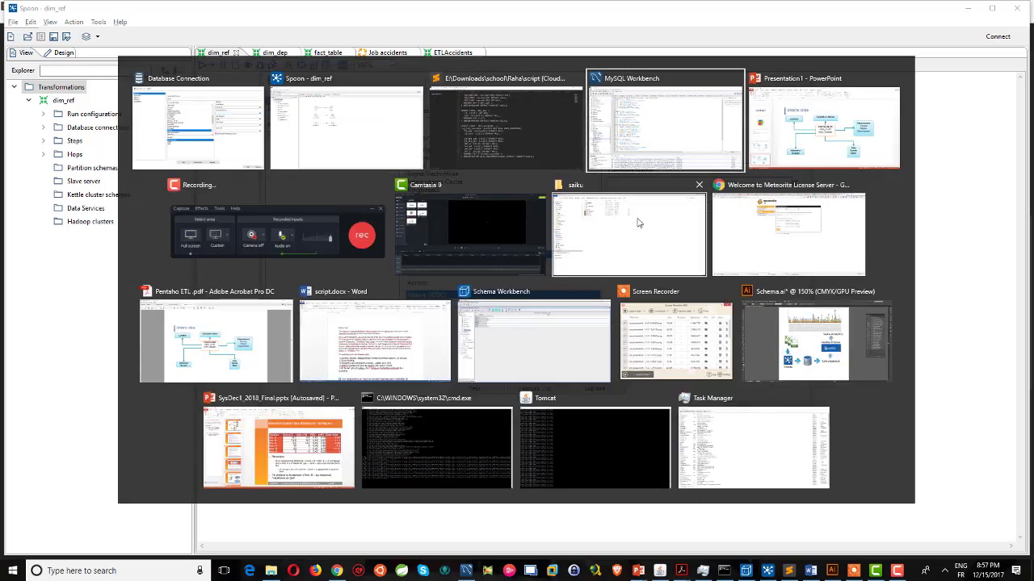
key("alt+Tab")
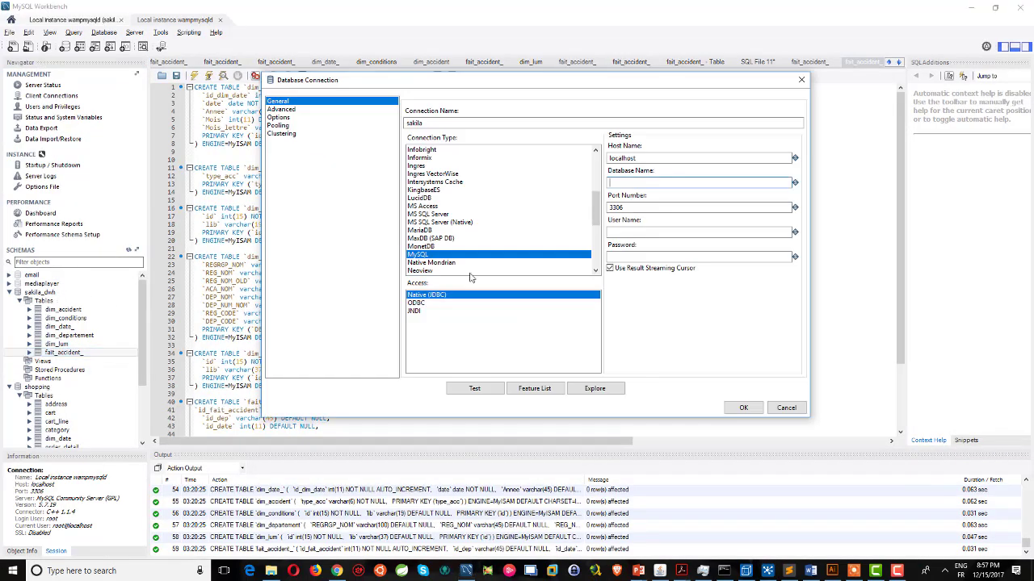
type("sakila_dwh")
left_click(647, 234)
type("root")
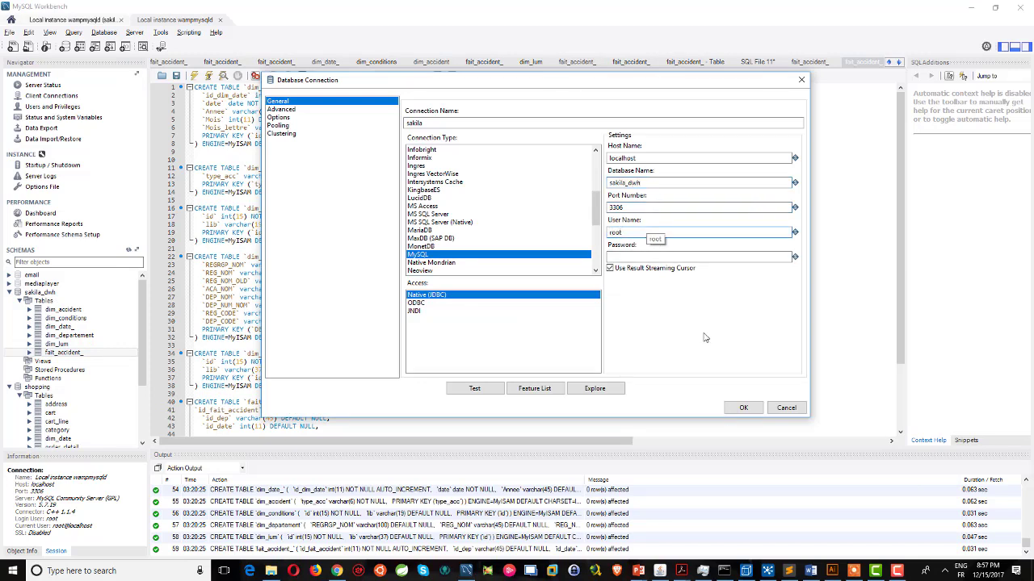
left_click(475, 391)
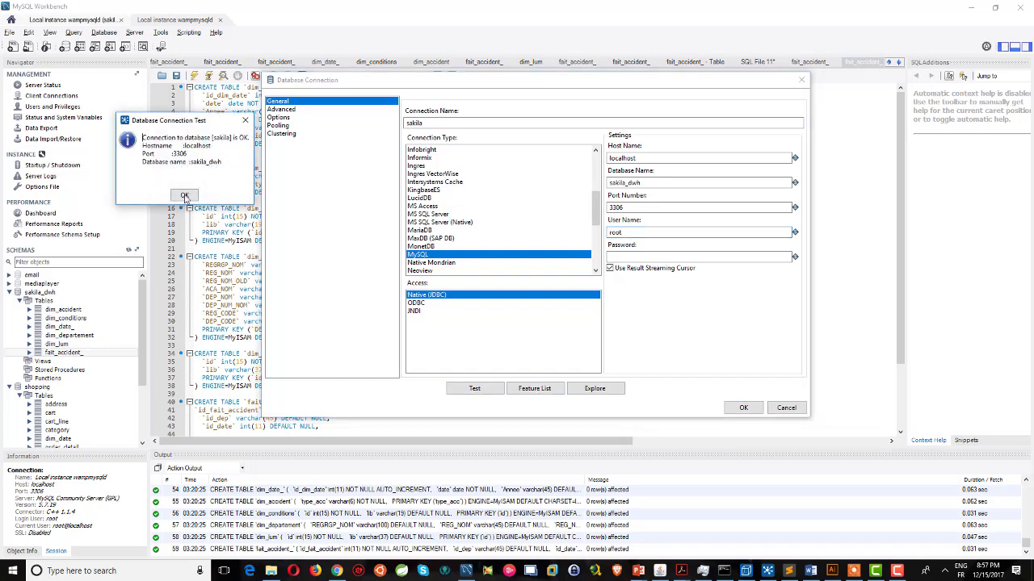
left_click(184, 196)
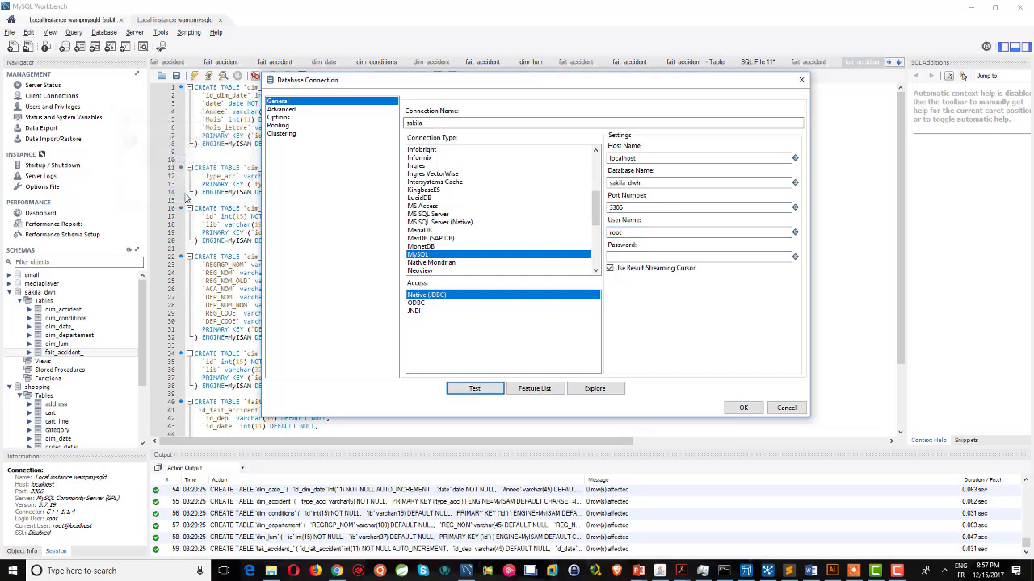
left_click(780, 413)
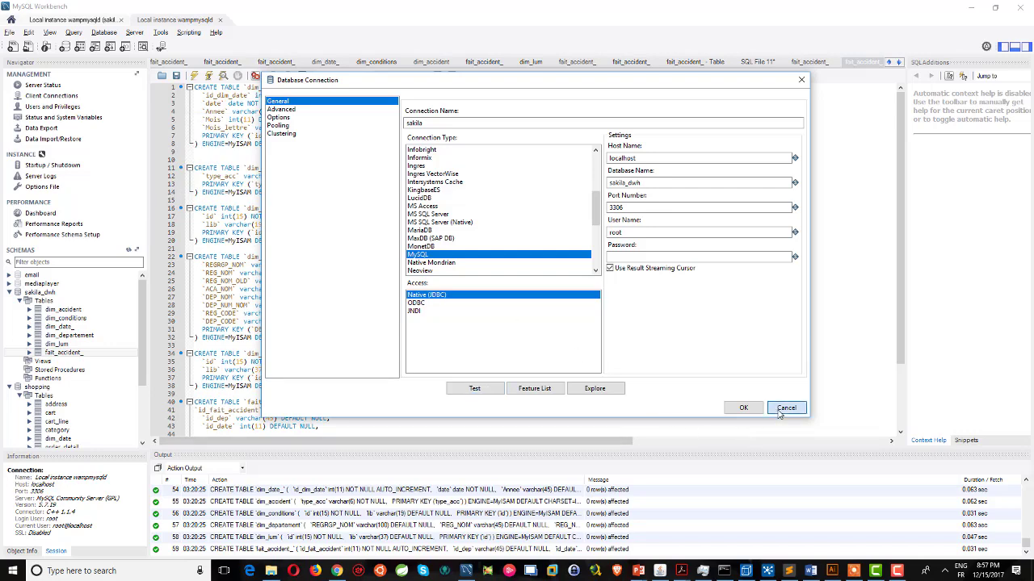
left_click(767, 572)
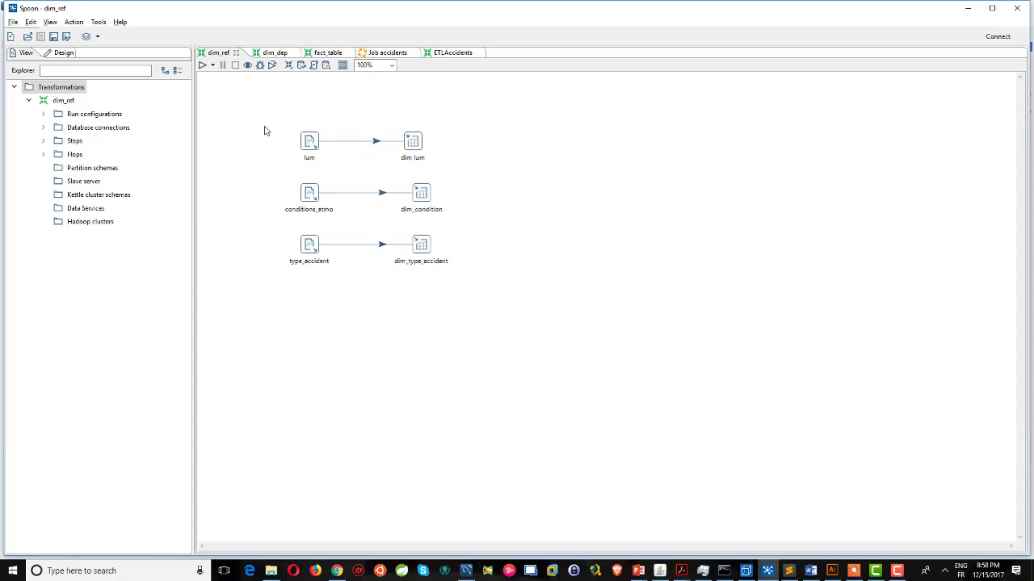
Search the steps for 'csv' and place a CSV file input above lum on the dim_ref canvas.
left_click(312, 144)
left_click(247, 153)
left_click(59, 53)
left_click(75, 71)
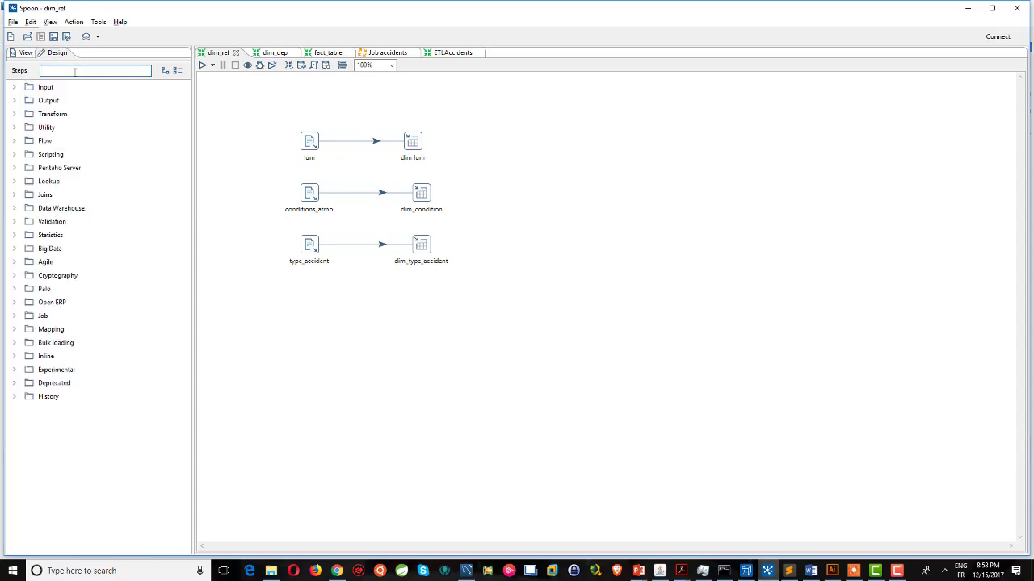
type("csv")
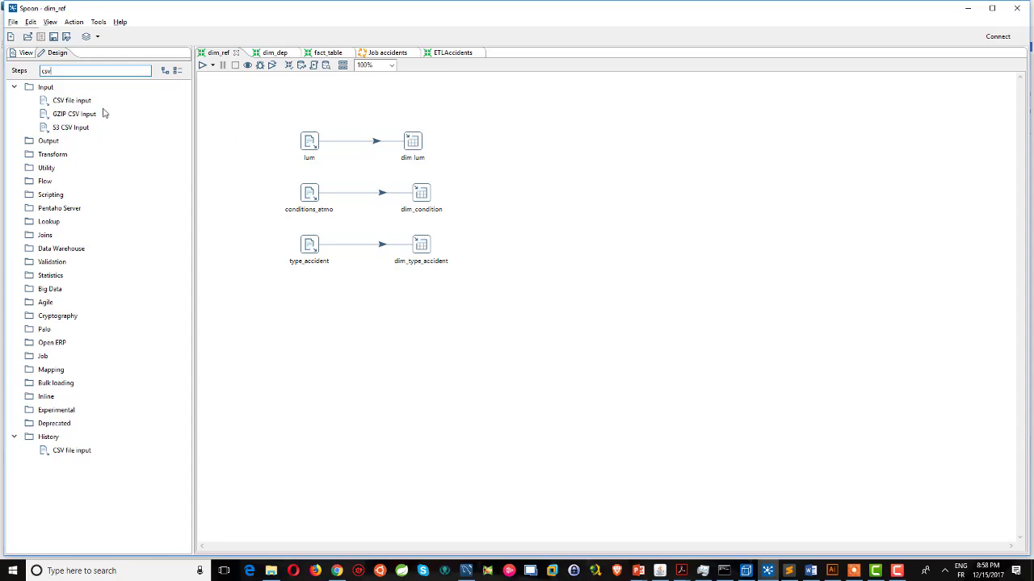
left_click_drag(70, 104, 304, 115)
Set the CSV file input's file to lum.csv in the données\Referentiel folder.
double_click(309, 110)
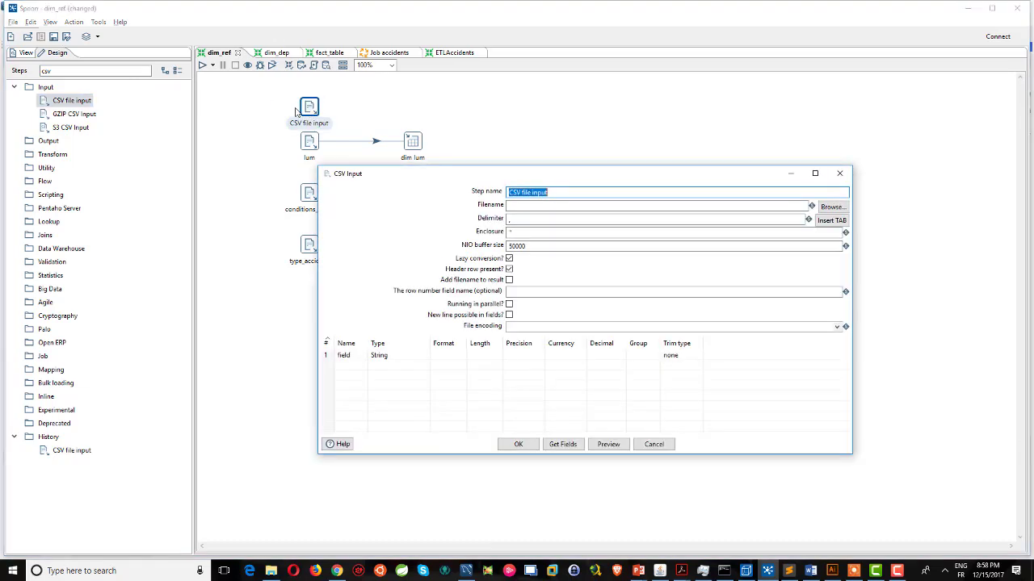
left_click(515, 206)
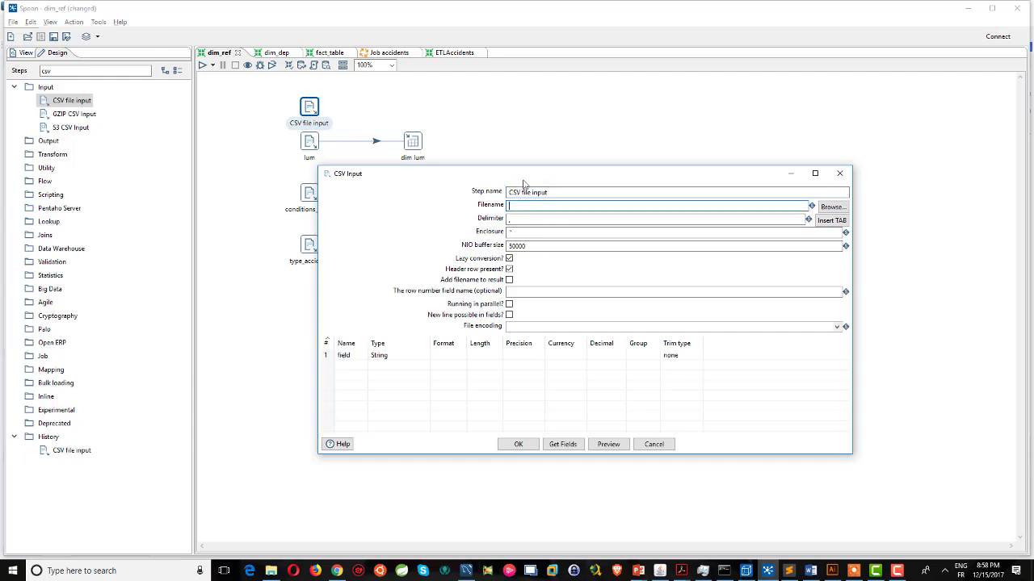
left_click(832, 207)
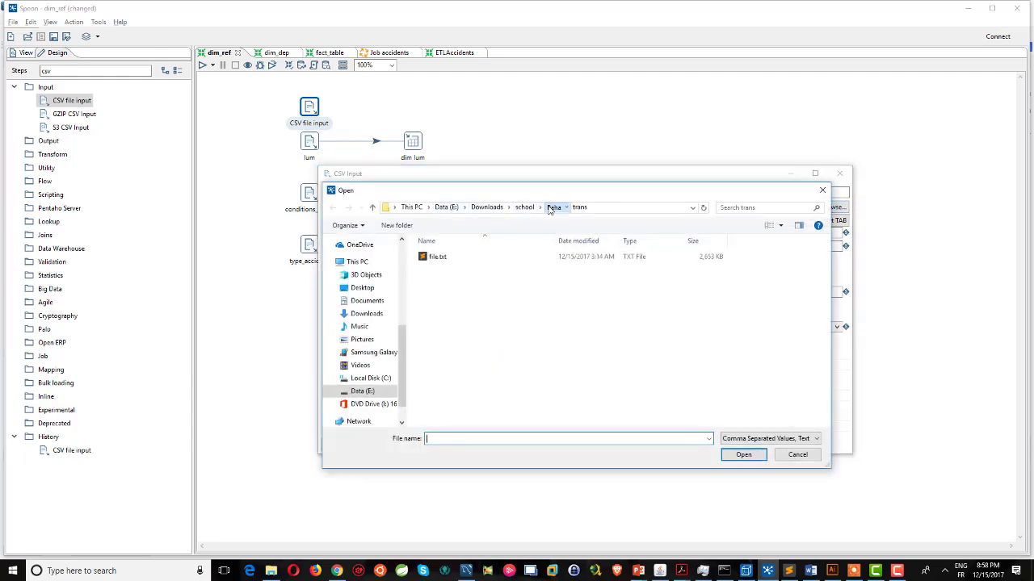
left_click(553, 207)
double_click(442, 268)
double_click(466, 259)
double_click(462, 263)
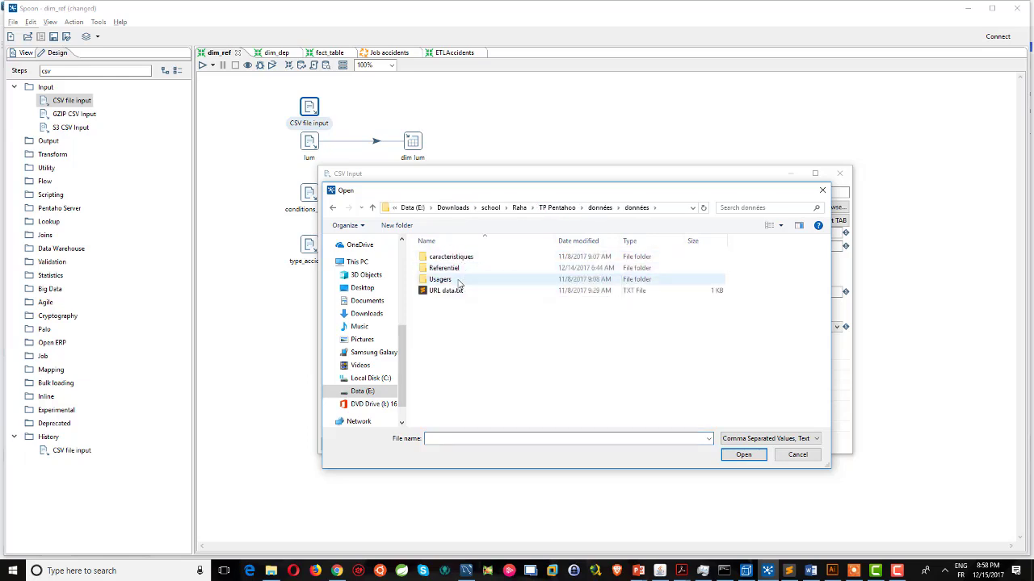
double_click(444, 257)
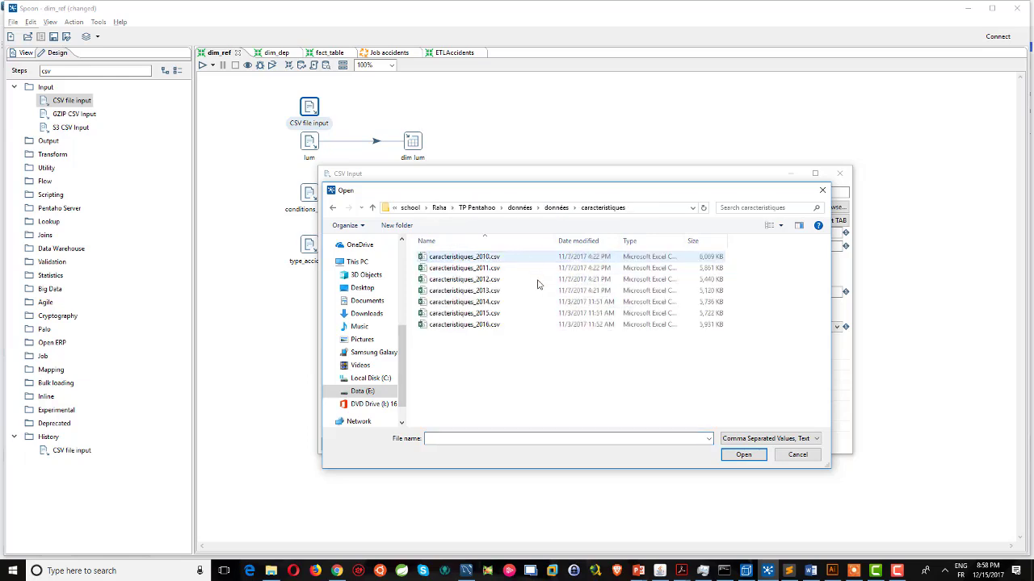
left_click(557, 207)
double_click(462, 268)
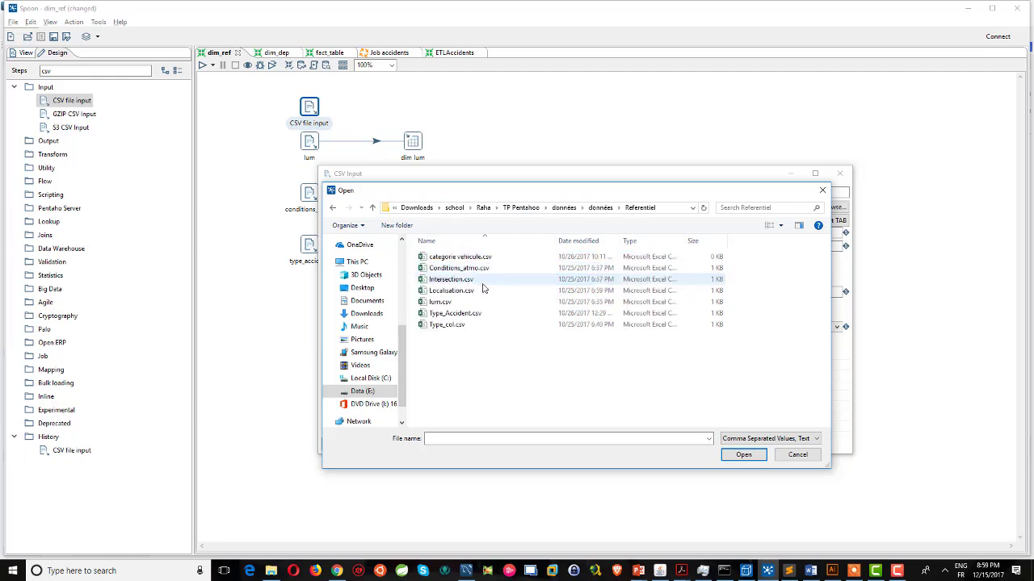
double_click(445, 302)
Set the delimiter to ';', detect the id and lib fields, and confirm the step.
double_click(510, 218)
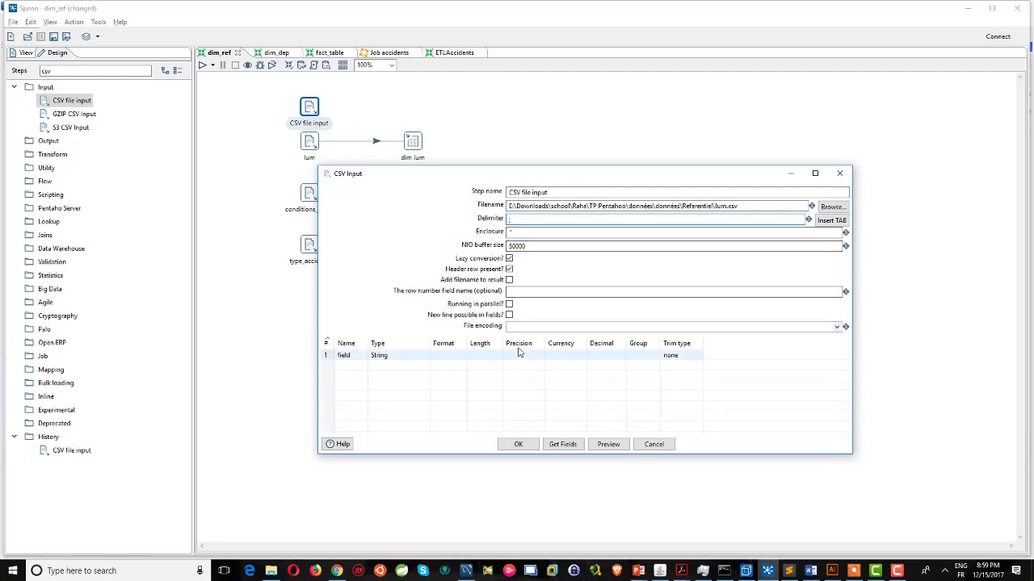
left_click(563, 445)
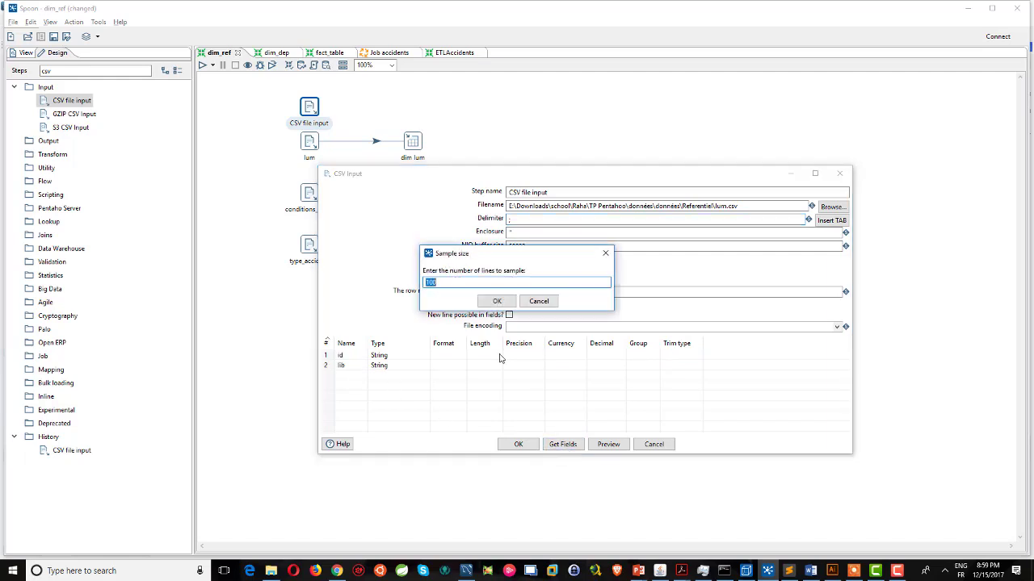
left_click(495, 301)
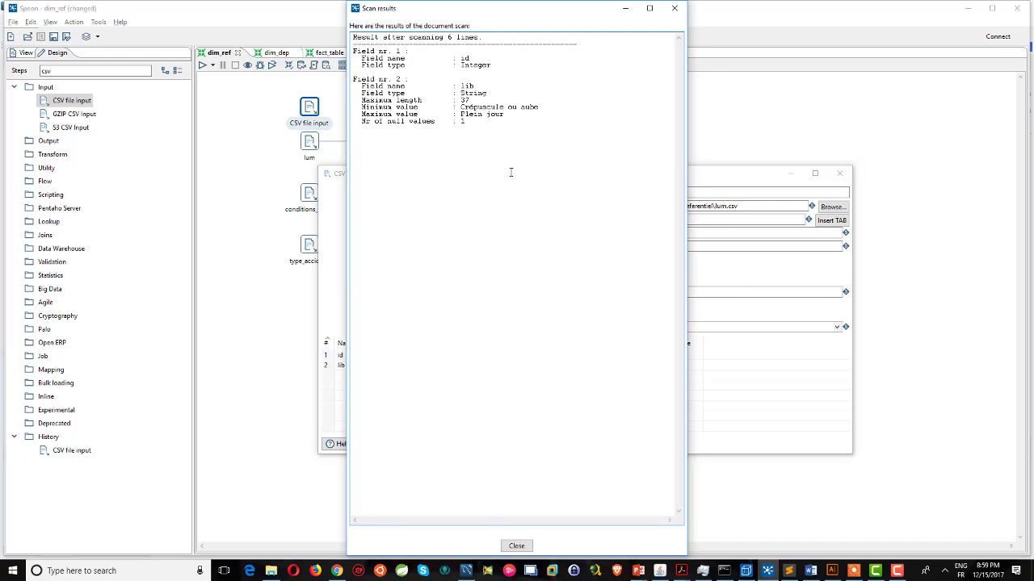
left_click(516, 545)
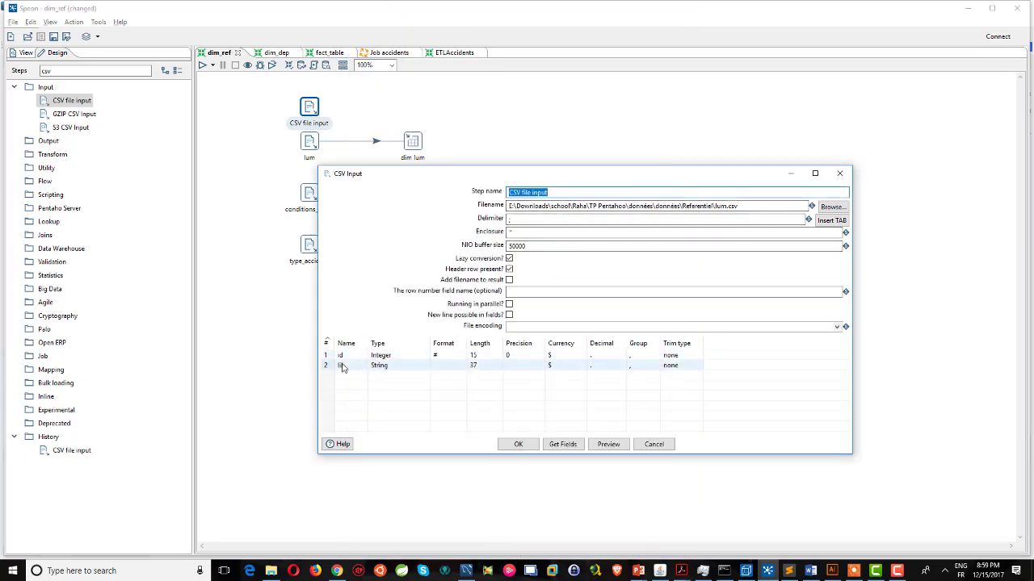
left_click(521, 446)
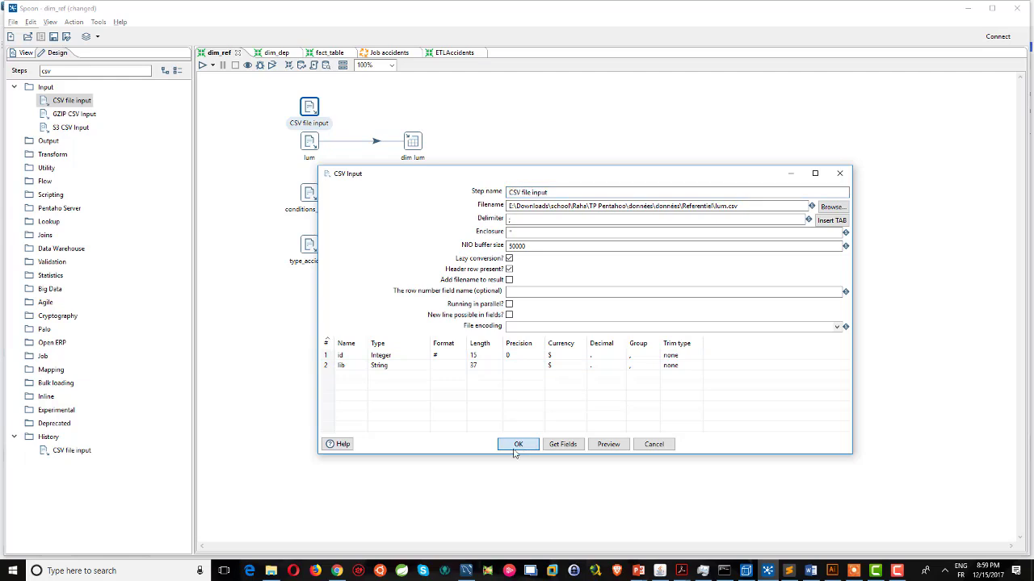
left_click(516, 448)
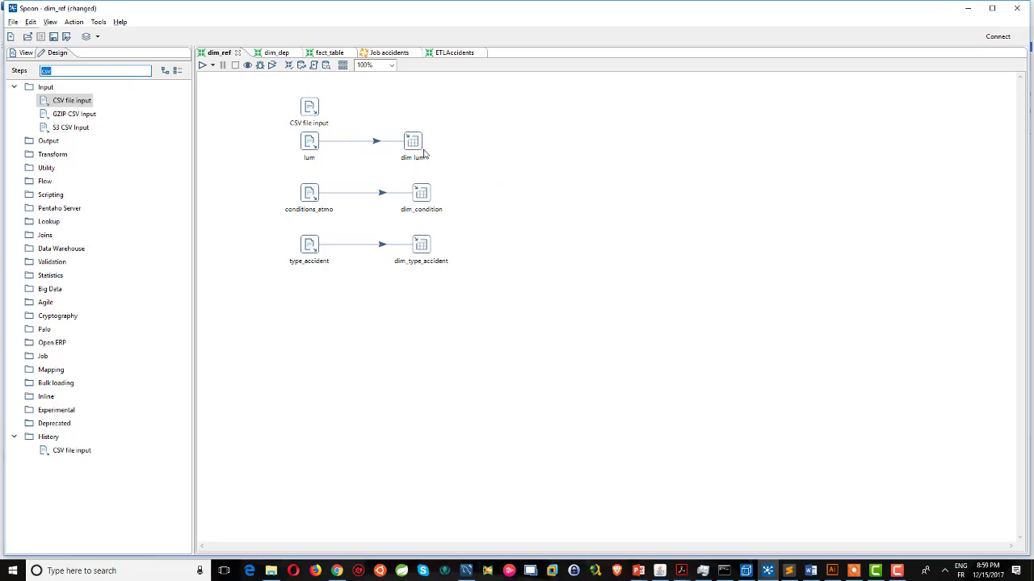
Add a Table output step above dim lum that writes to dim_lum via the sakila connection.
type("table ou")
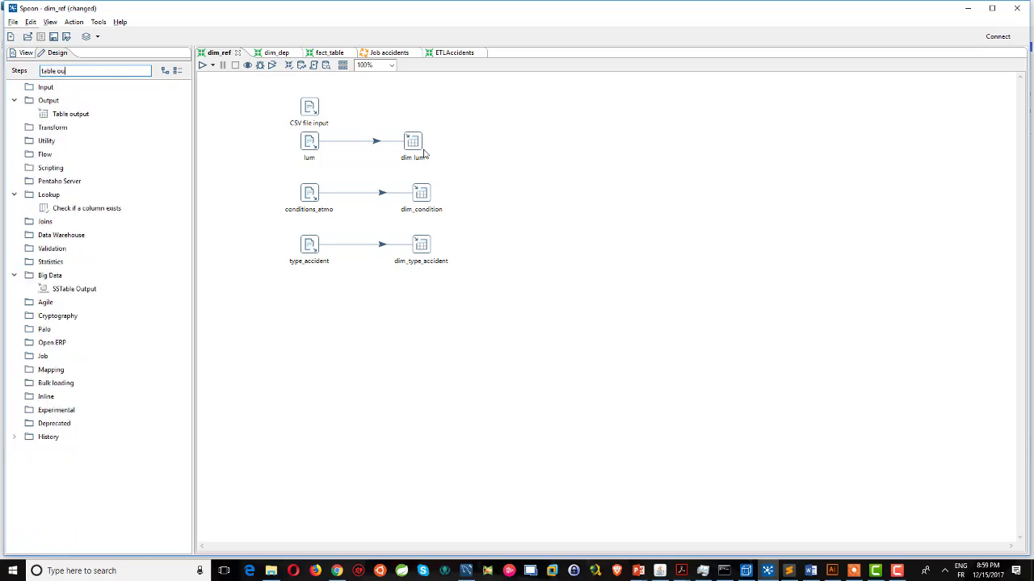
left_click_drag(70, 114, 413, 112)
double_click(414, 110)
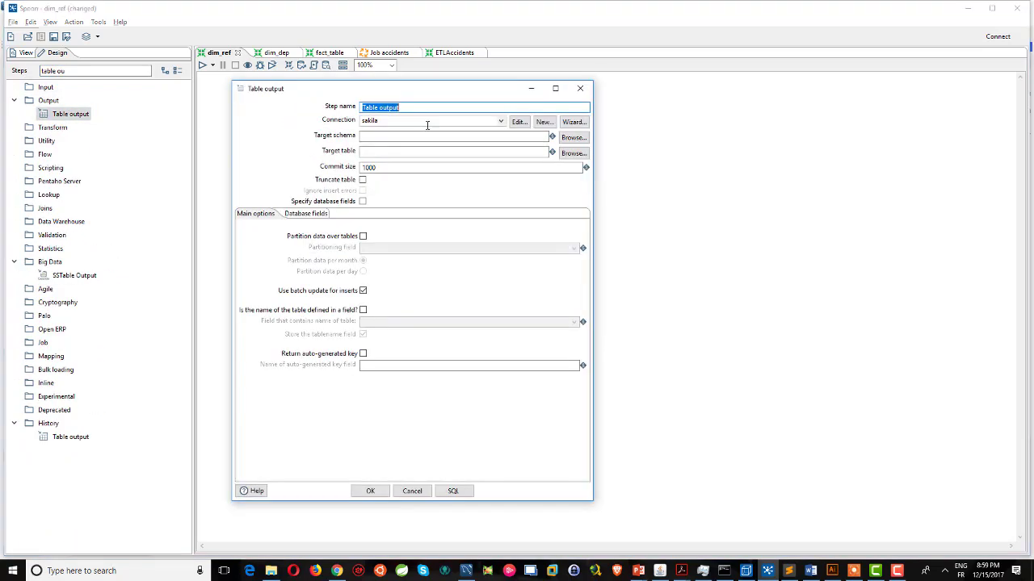
left_click(501, 121)
left_click(407, 130)
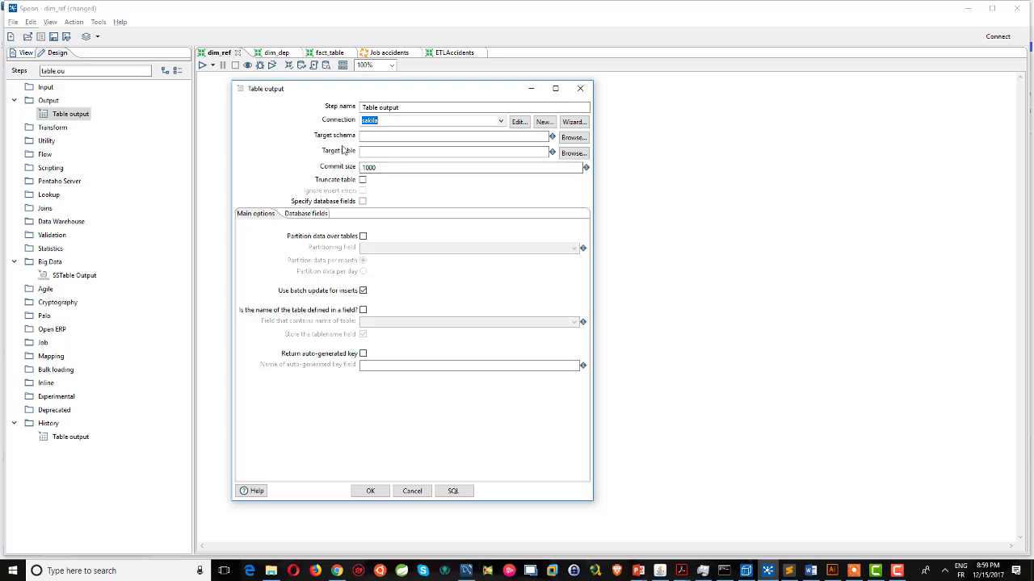
left_click(578, 157)
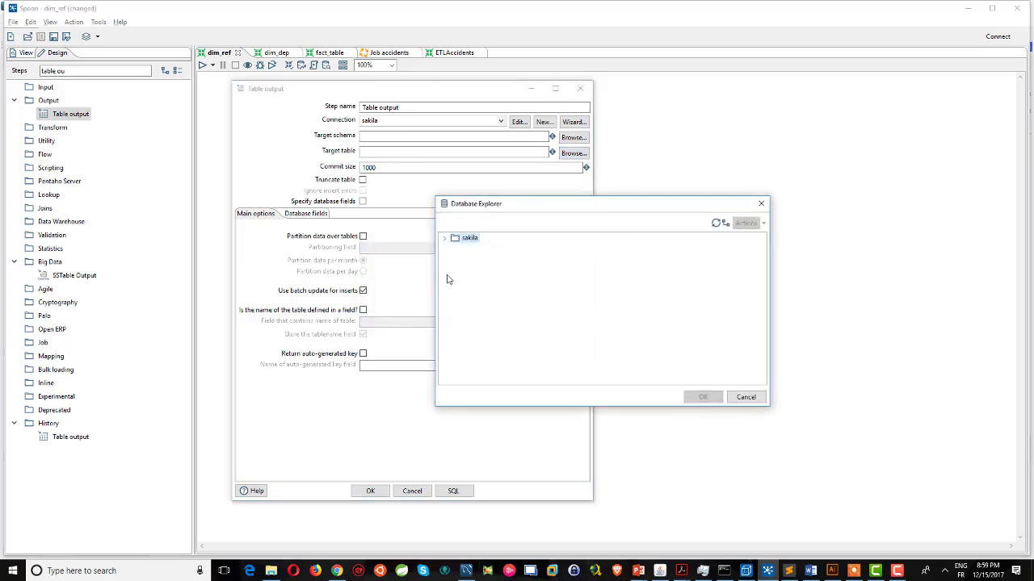
left_click(444, 239)
left_click(454, 257)
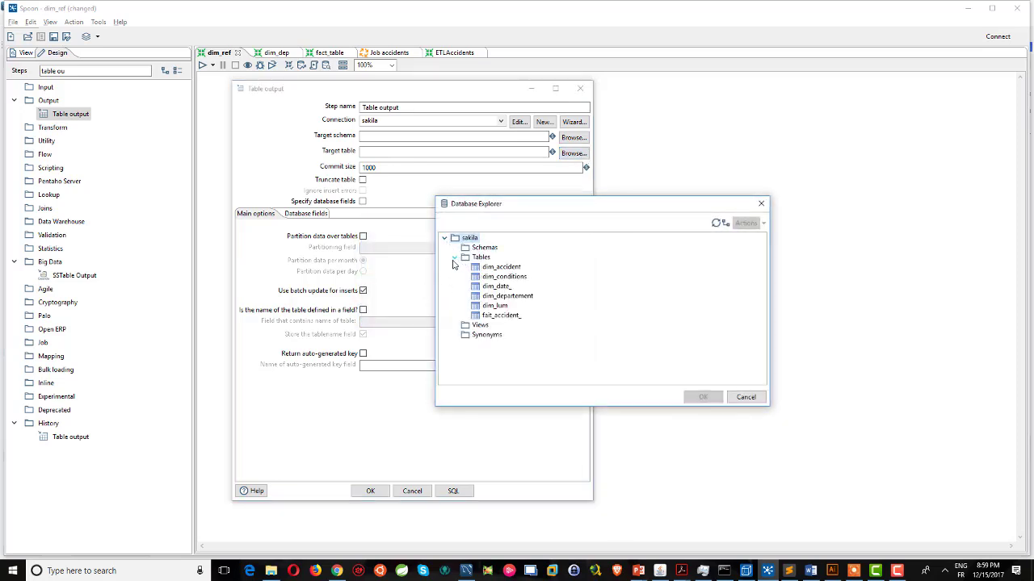
left_click(494, 305)
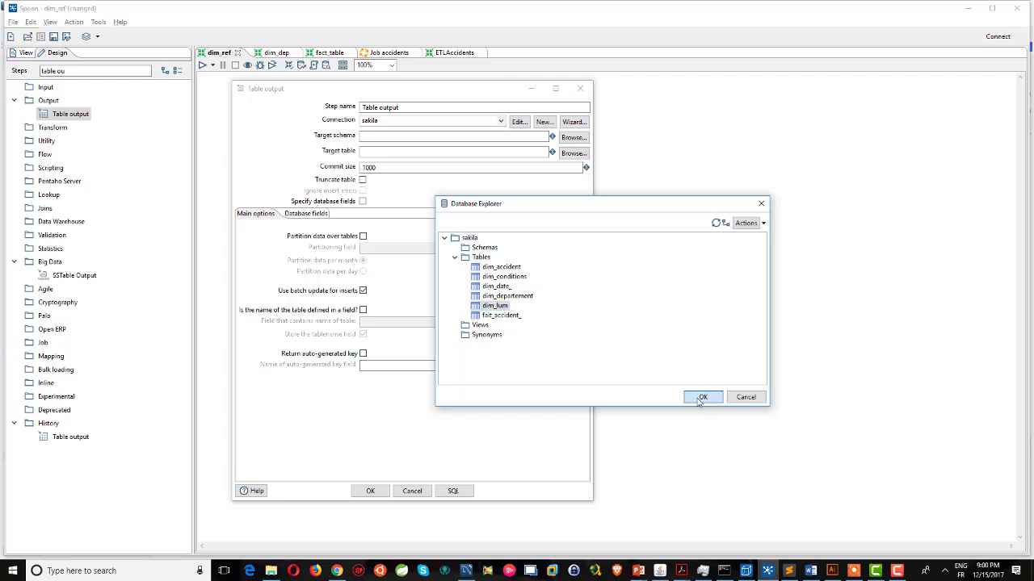
left_click(701, 399)
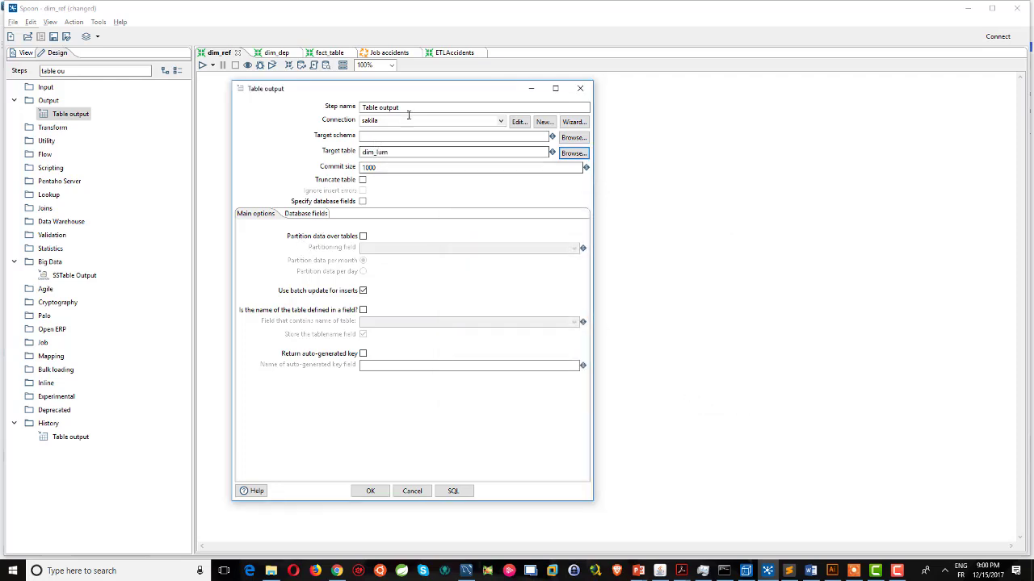
left_click(412, 491)
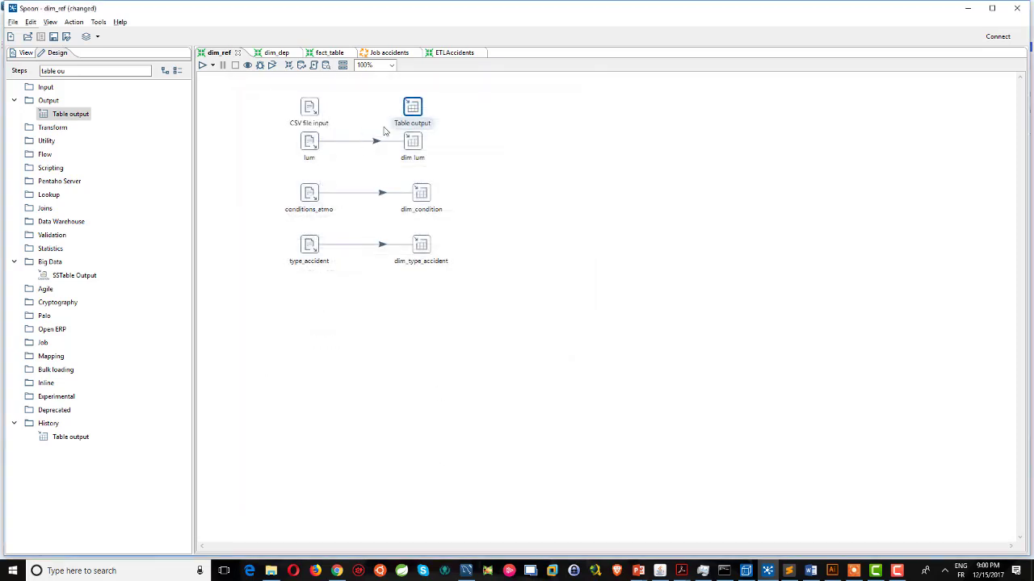
Link the CSV file input to the Table output step as the main data flow.
mouse_move(402, 127)
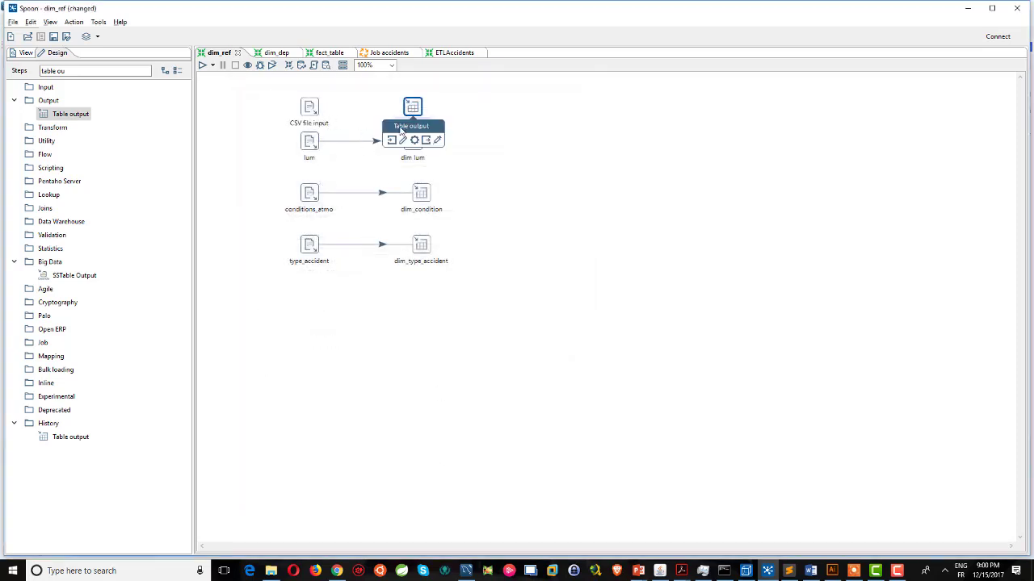
left_click_drag(393, 142, 309, 108)
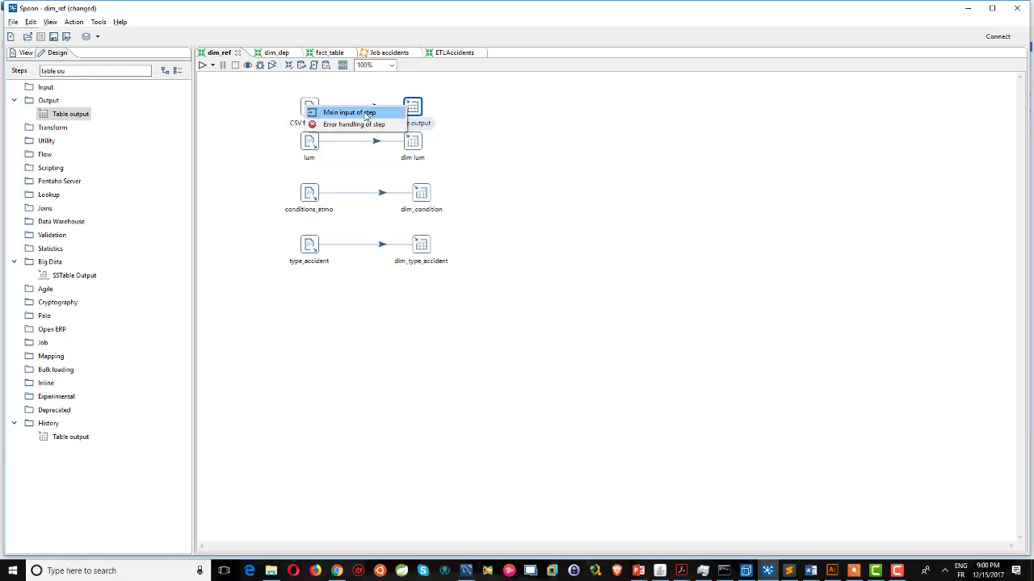
left_click(368, 111)
Set the Table output target table to dim_lum from the sakila connection.
double_click(414, 111)
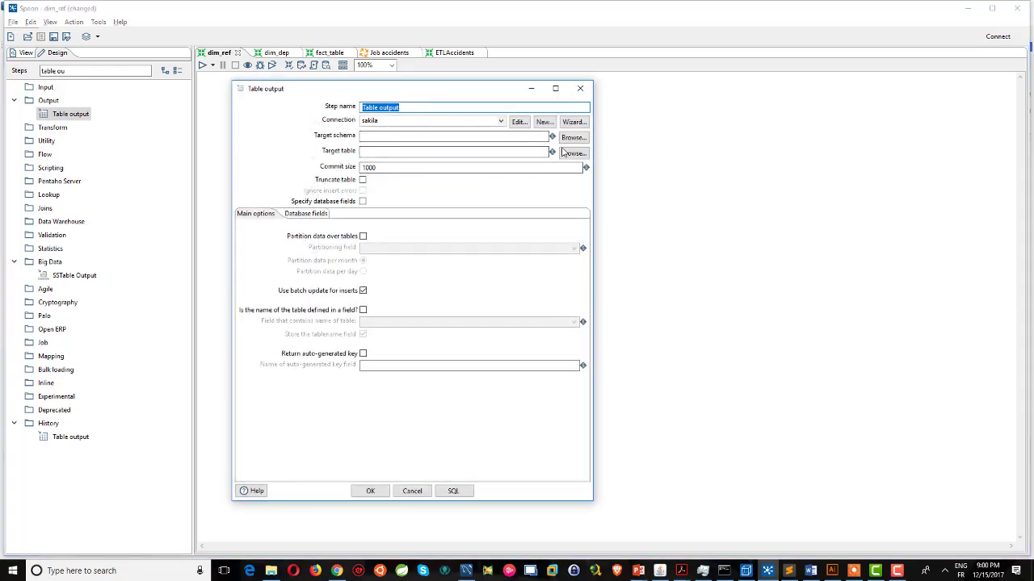
left_click(573, 152)
left_click(444, 237)
left_click(455, 256)
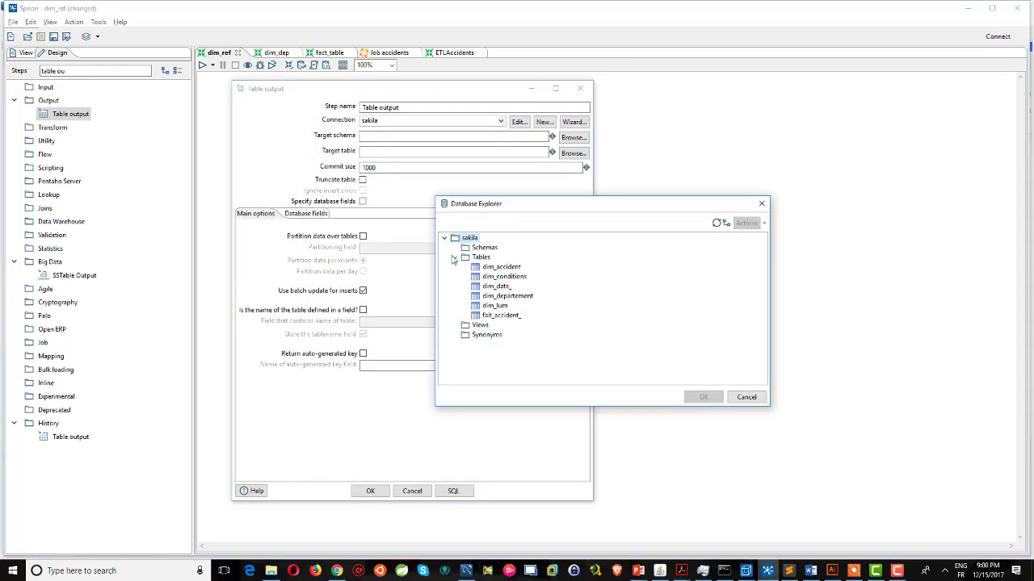
left_click(495, 305)
left_click(703, 397)
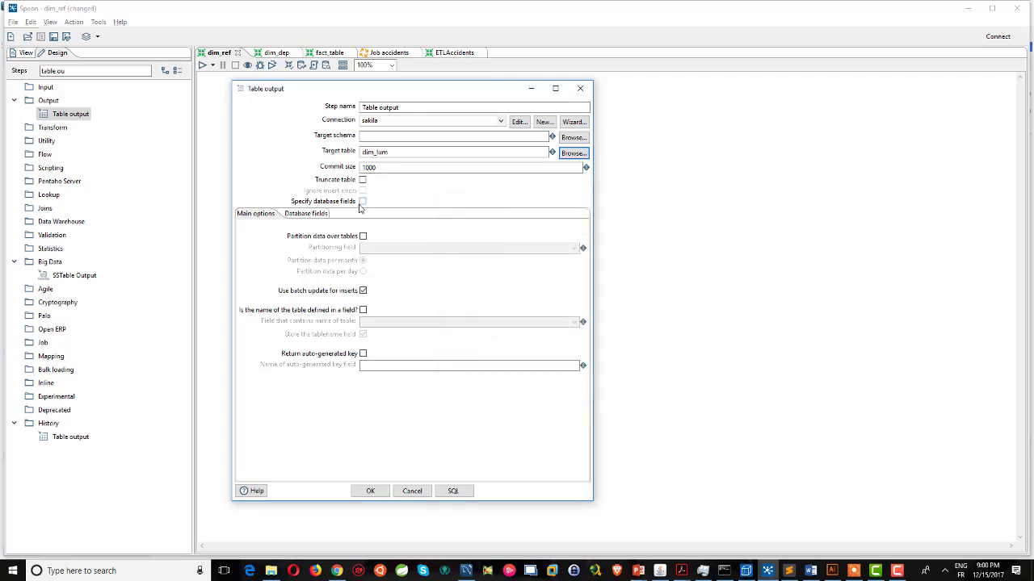
Enable database field mapping, fetch the incoming fields and review the mapping.
left_click(363, 202)
left_click(308, 214)
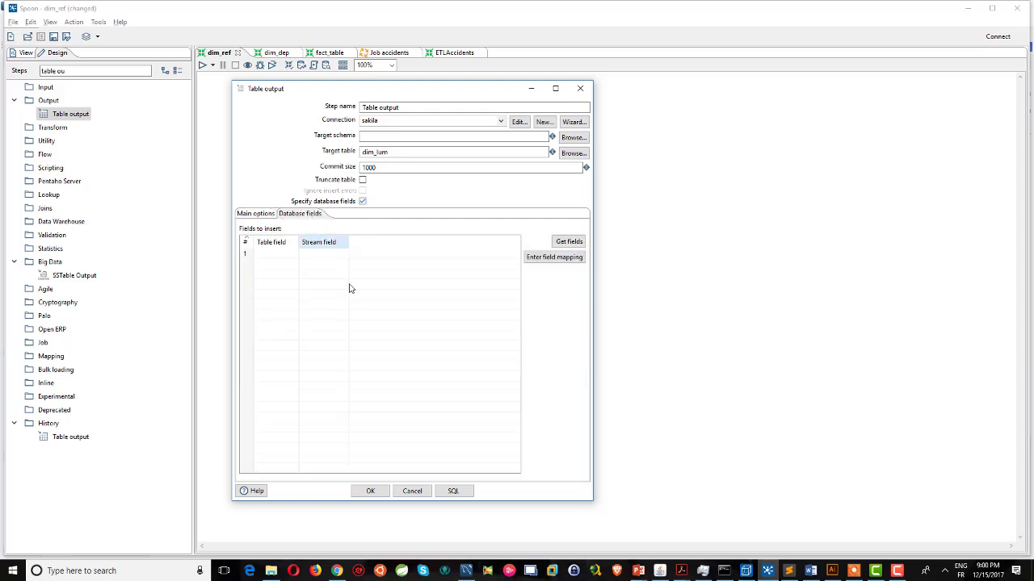
left_click(565, 243)
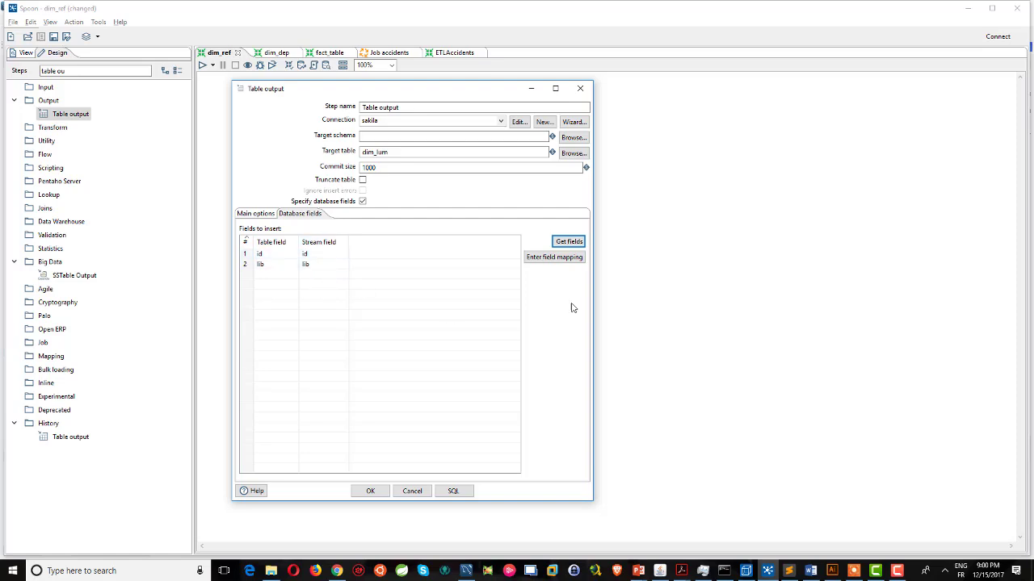
left_click(561, 258)
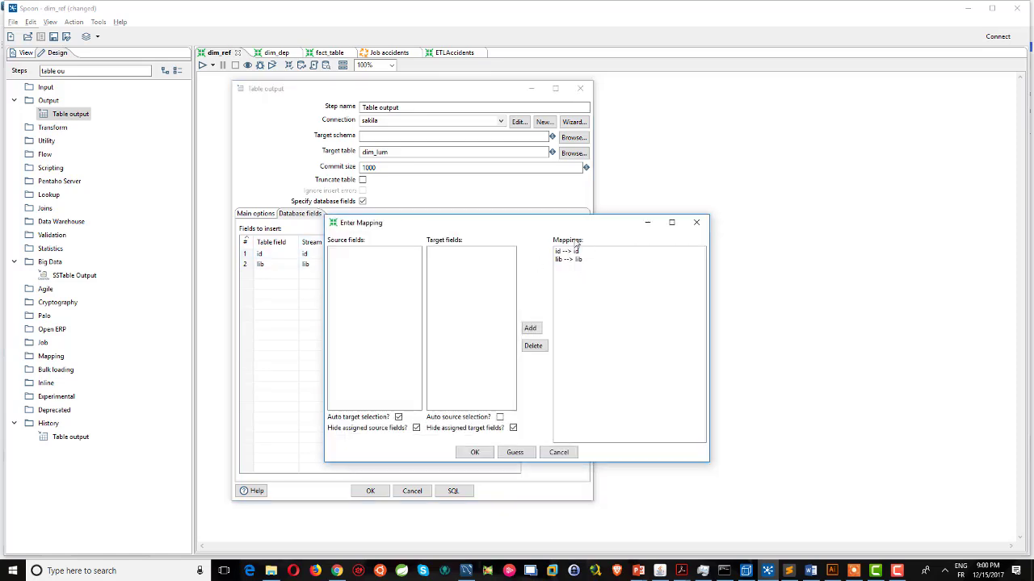
left_click(558, 453)
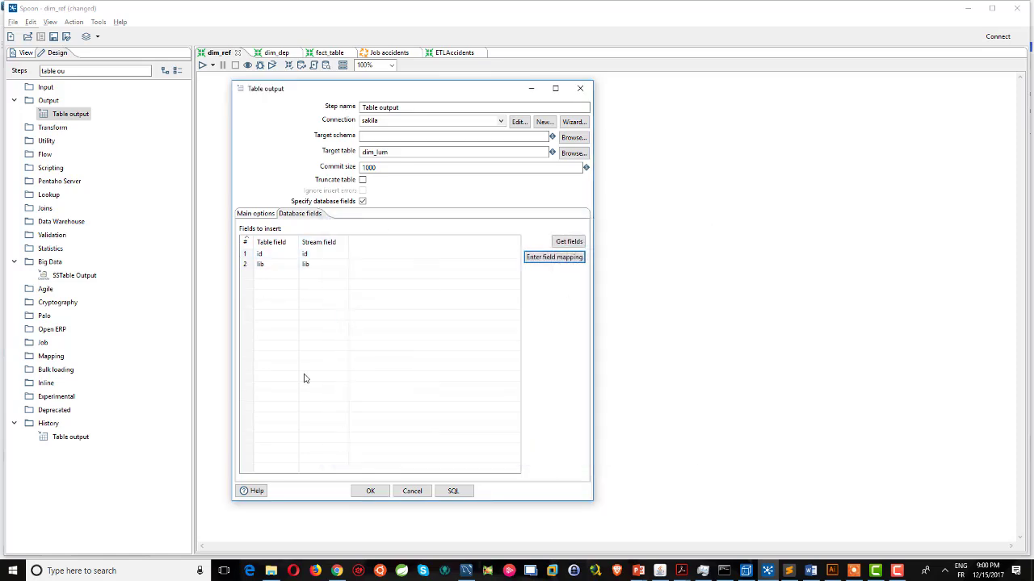
left_click(255, 215)
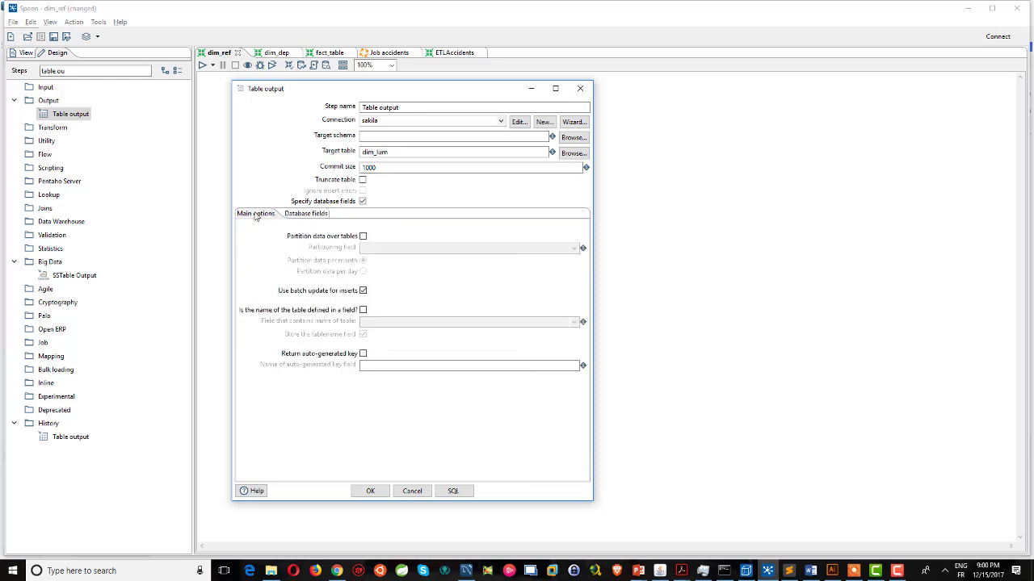
Turn on Return auto-generated key, then cancel the Table output settings without saving.
left_click(362, 354)
left_click(384, 365)
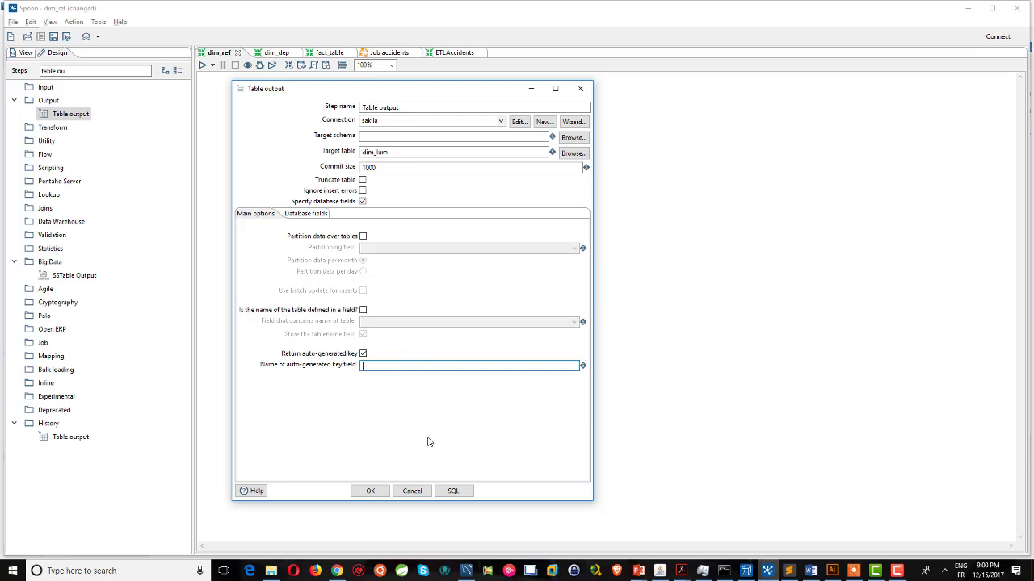
left_click(411, 491)
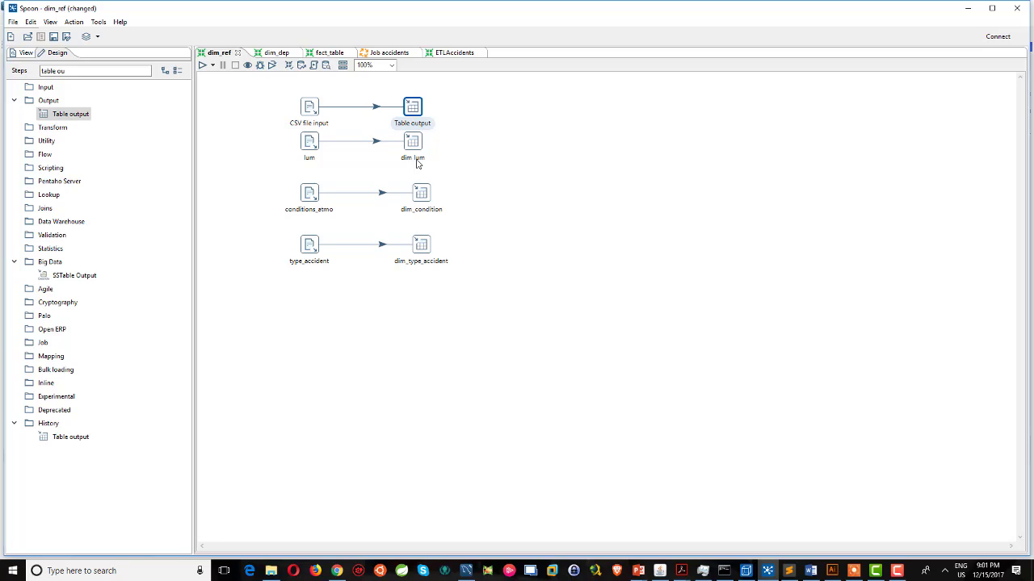
Search the steps for 'tile out' and add a Text file output step to dim_ref.
left_click(386, 52)
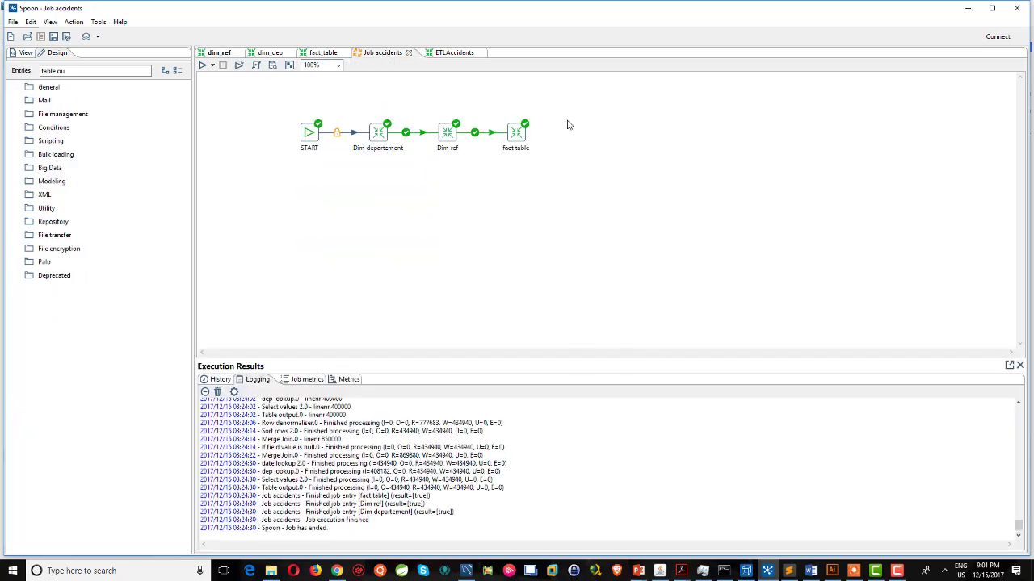
left_click(218, 53)
key("ctrl+a")
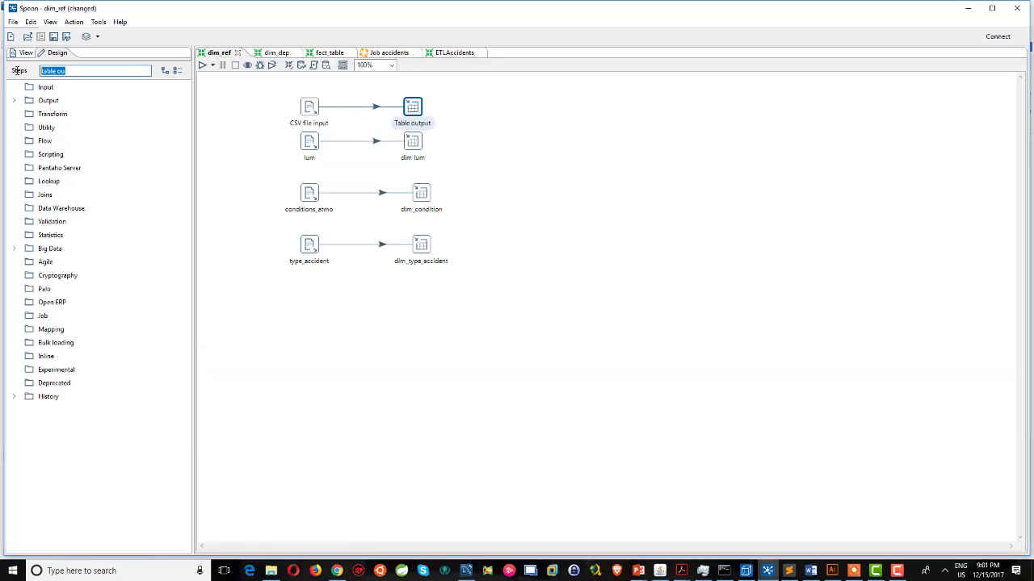
type("tile out")
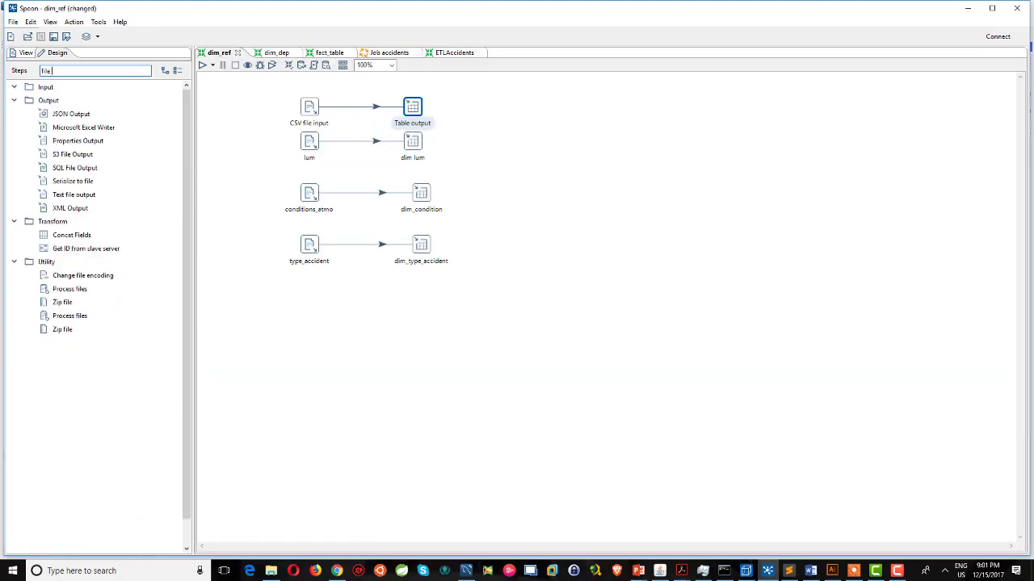
left_click_drag(79, 141, 406, 115)
Delete the Table output step and connect CSV file input to Text file output as main output.
left_click(412, 109)
key("Delete")
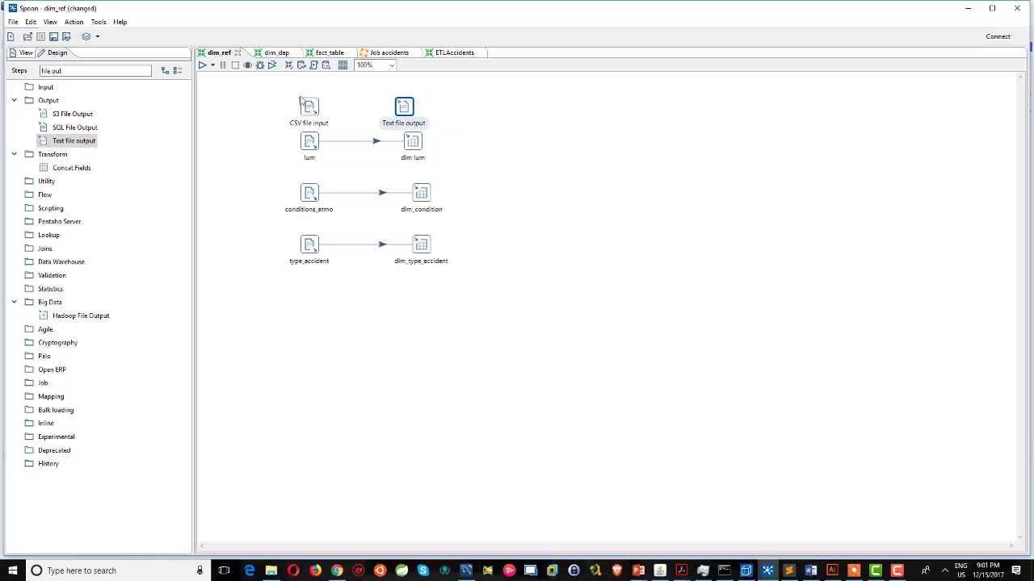
mouse_move(388, 125)
left_click_drag(383, 141, 309, 109)
left_click(400, 111)
Set the Text file output filename to filse in the Referentiel folder.
double_click(403, 109)
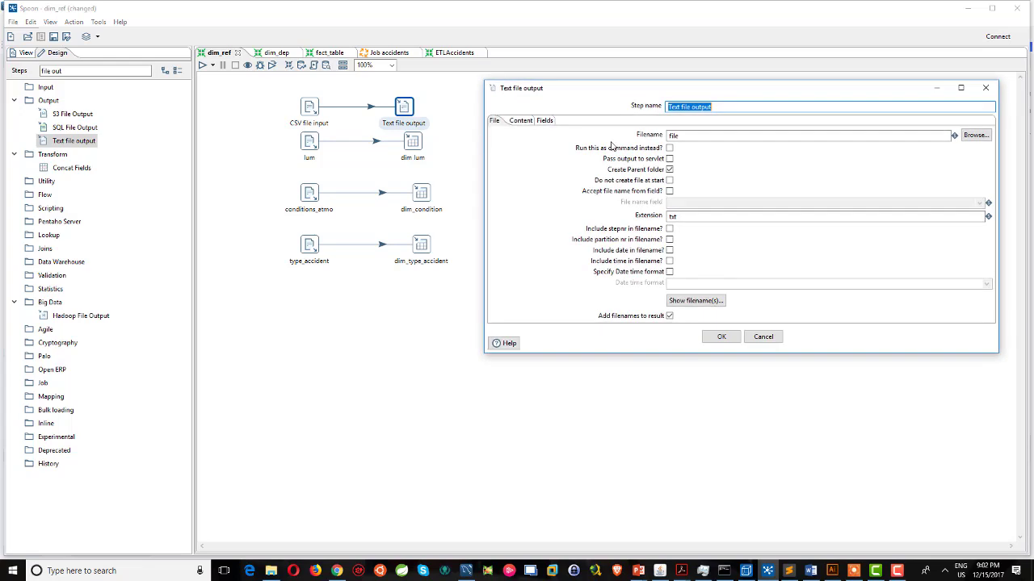
left_click(974, 134)
left_click(565, 332)
type("s")
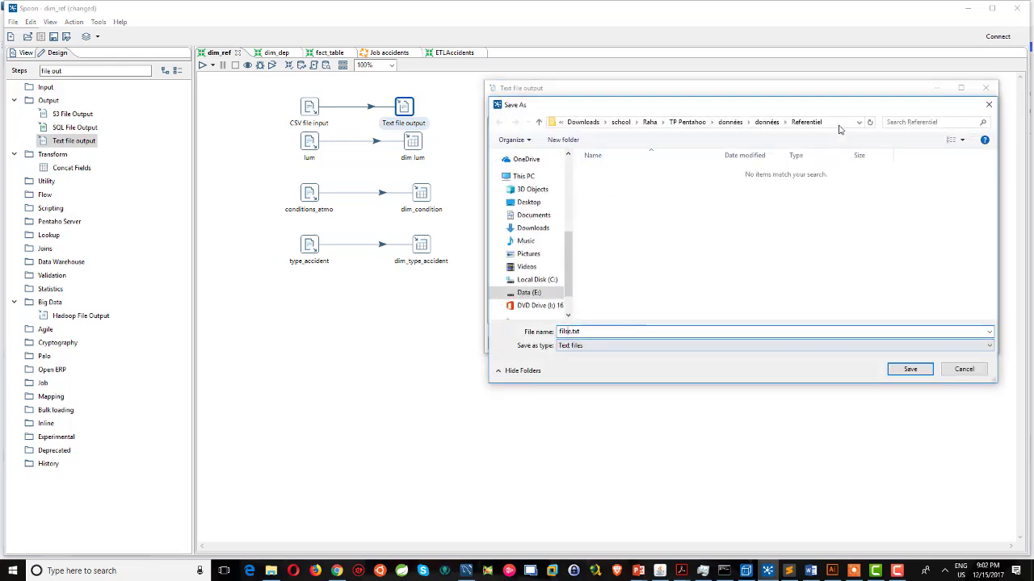
left_click(840, 122)
key("ctrl+c")
left_click(894, 371)
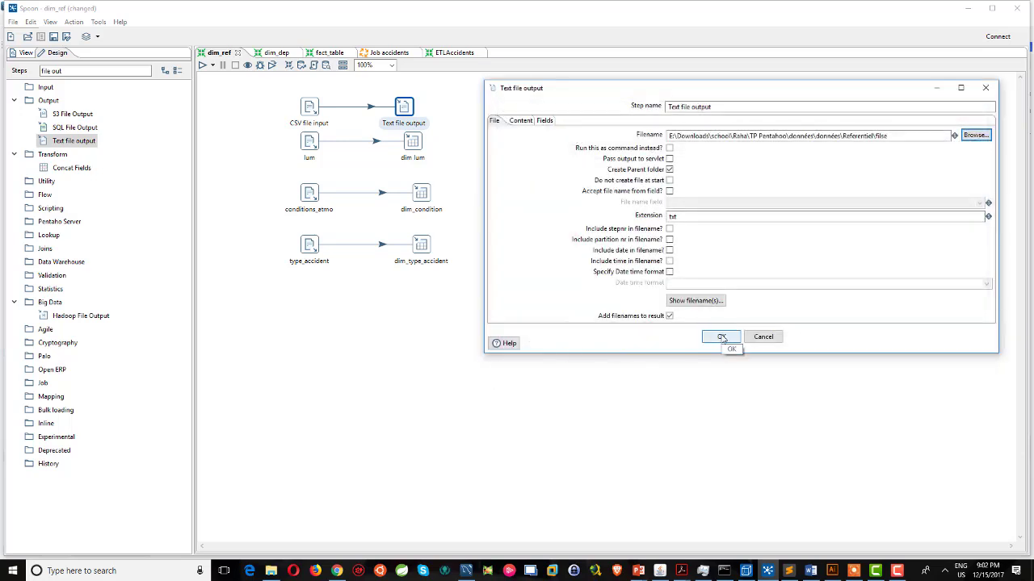
left_click(721, 338)
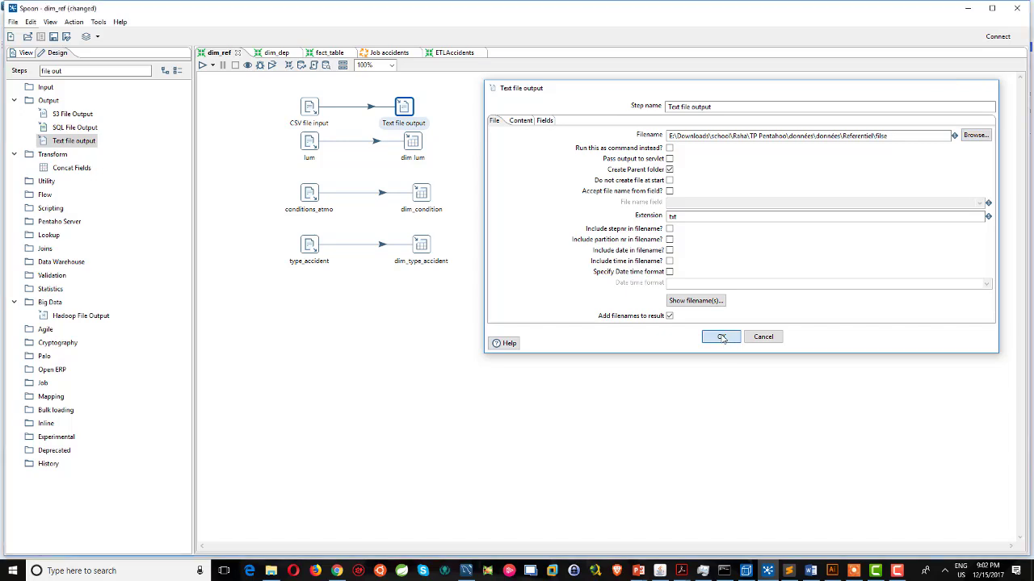
Disable the lum, conditions_atmo and type_accident hops and bring up the run options.
left_click(378, 146)
left_click(381, 194)
left_click(382, 243)
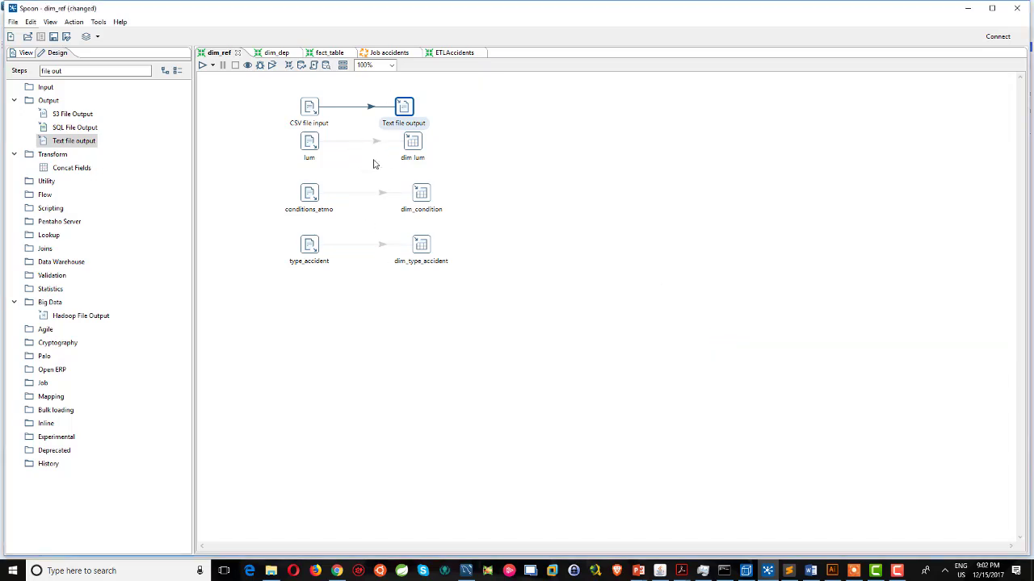
left_click(214, 67)
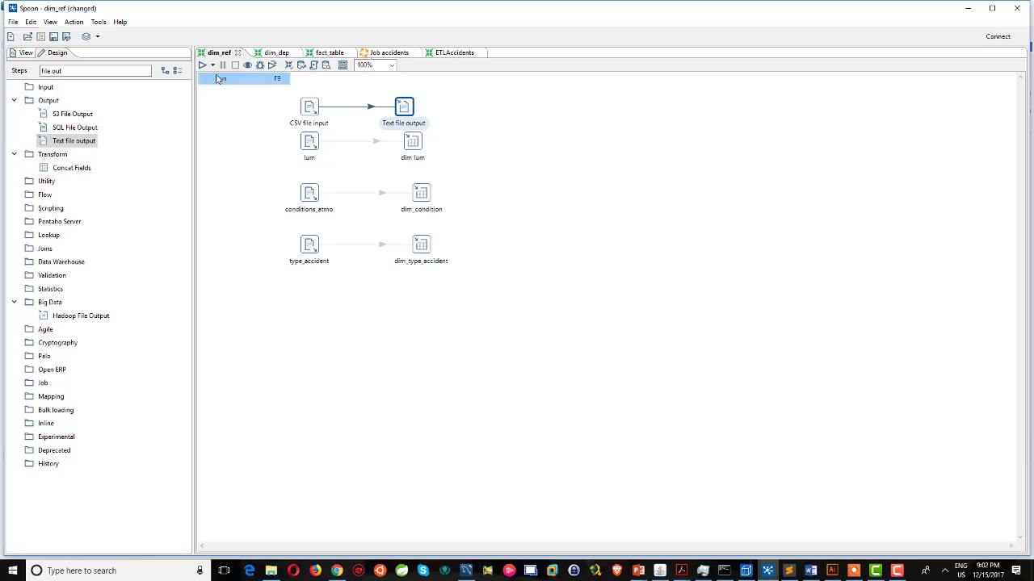
left_click(230, 76)
Run the transformation, check its log, and browse File Explorer to the Referentiel folder.
left_click(637, 415)
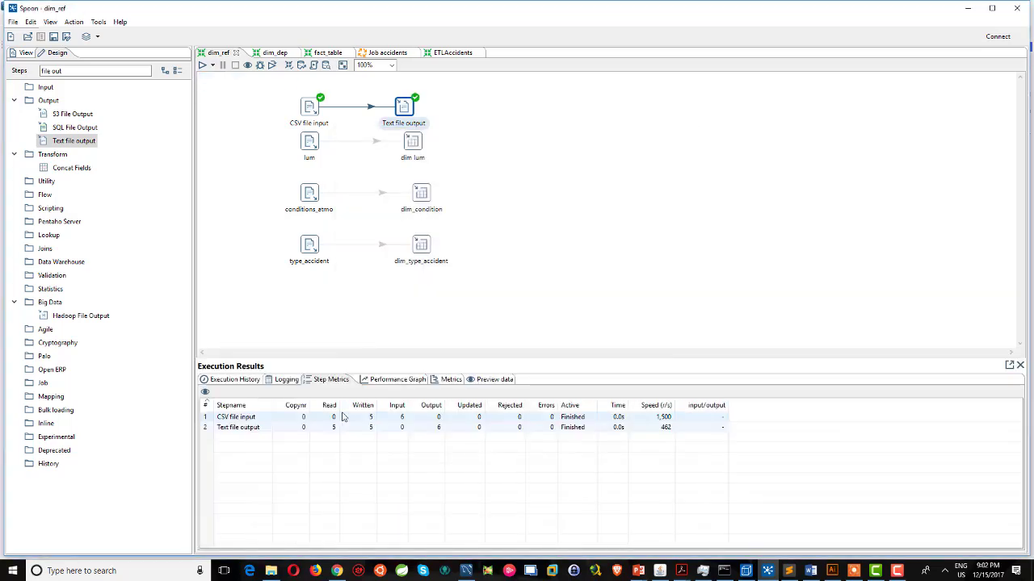
left_click(284, 379)
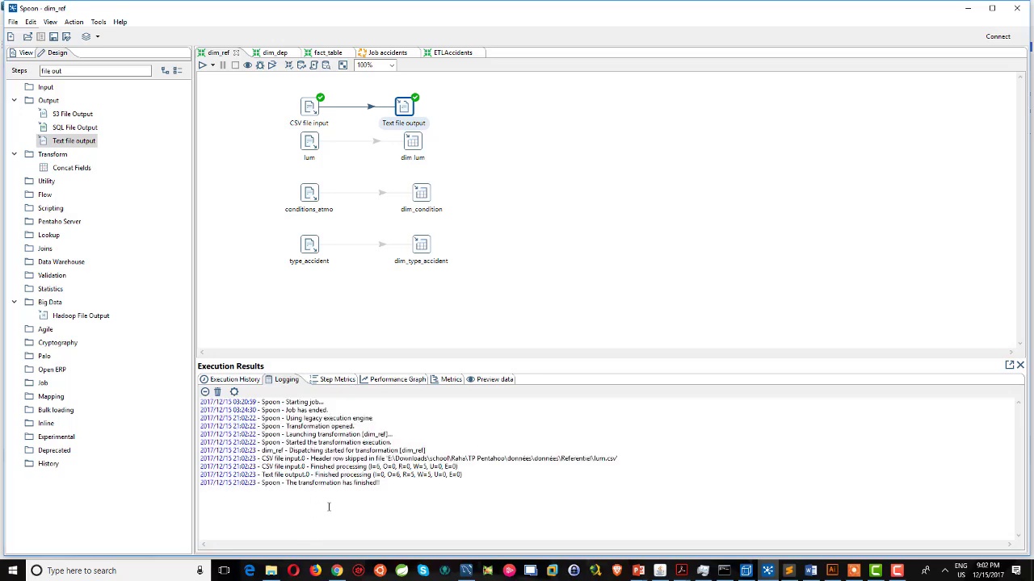
left_click(271, 571)
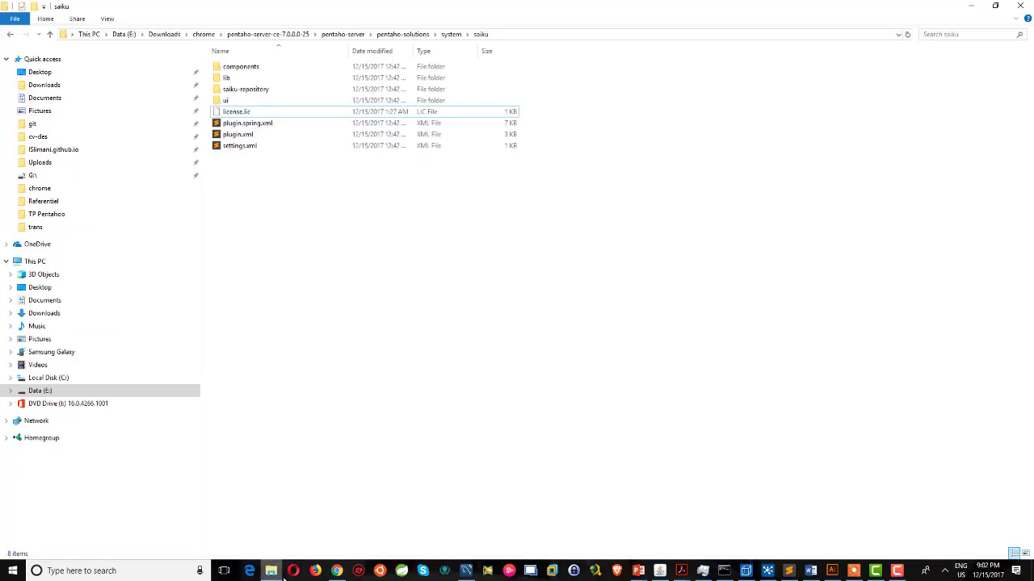
left_click(513, 36)
key("ctrl+v")
key("Return")
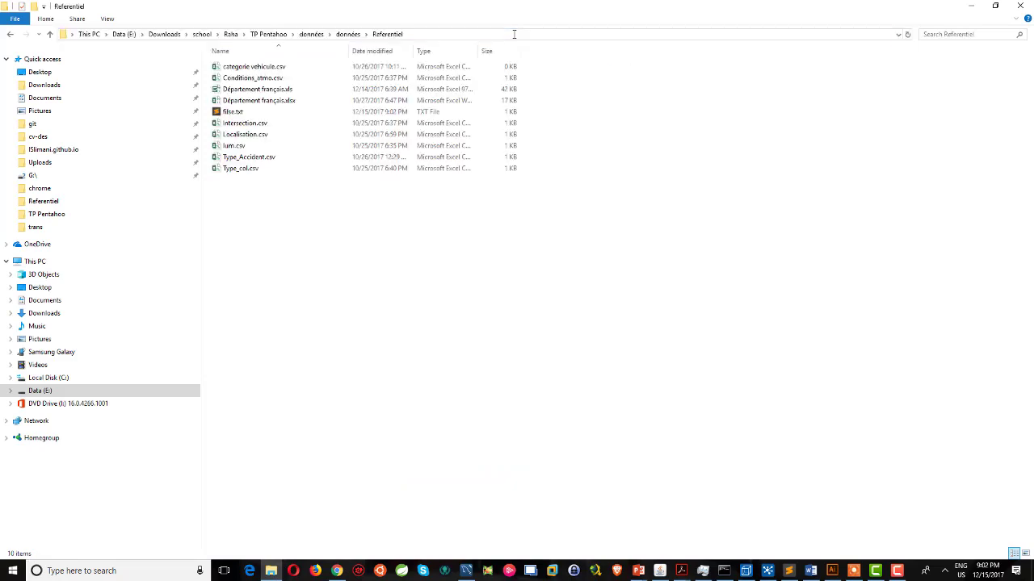
Open filse.txt in Sublime Text and select its lines to review the output.
double_click(253, 114)
left_click_drag(266, 165, 183, 47)
left_click(259, 181)
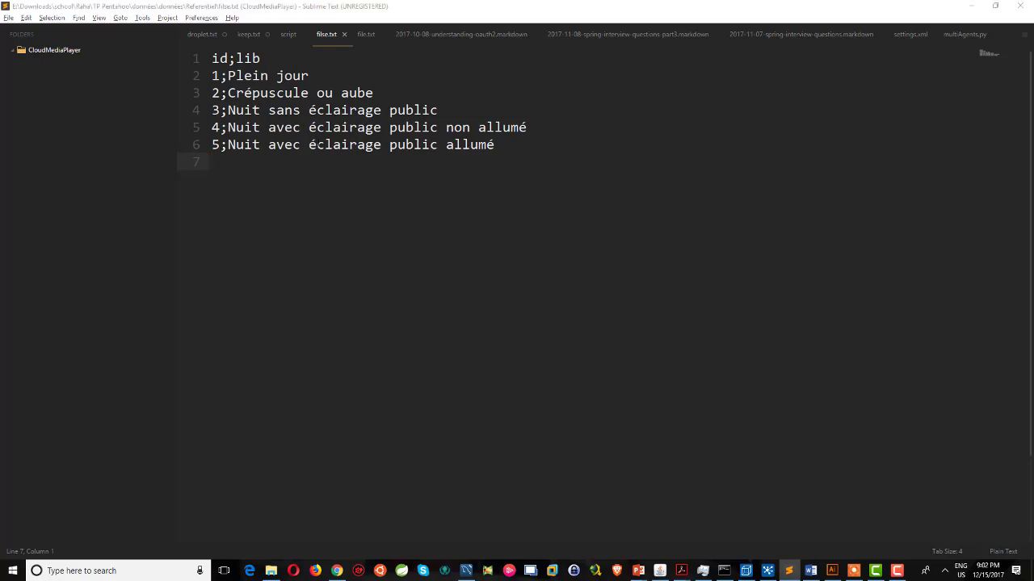
Switch from Sublime Text back to Spoon's dim_ref transformation.
key("alt+Tab")
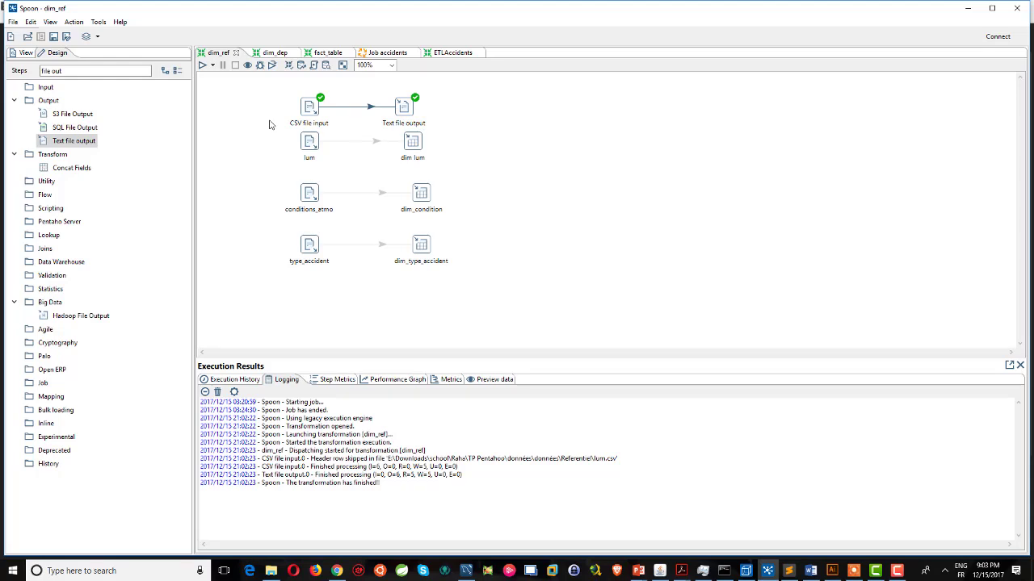
Delete the test CSV and Text file output steps and re-enable the lum, conditions_atmo and type_accident hops.
left_click_drag(456, 93, 302, 114)
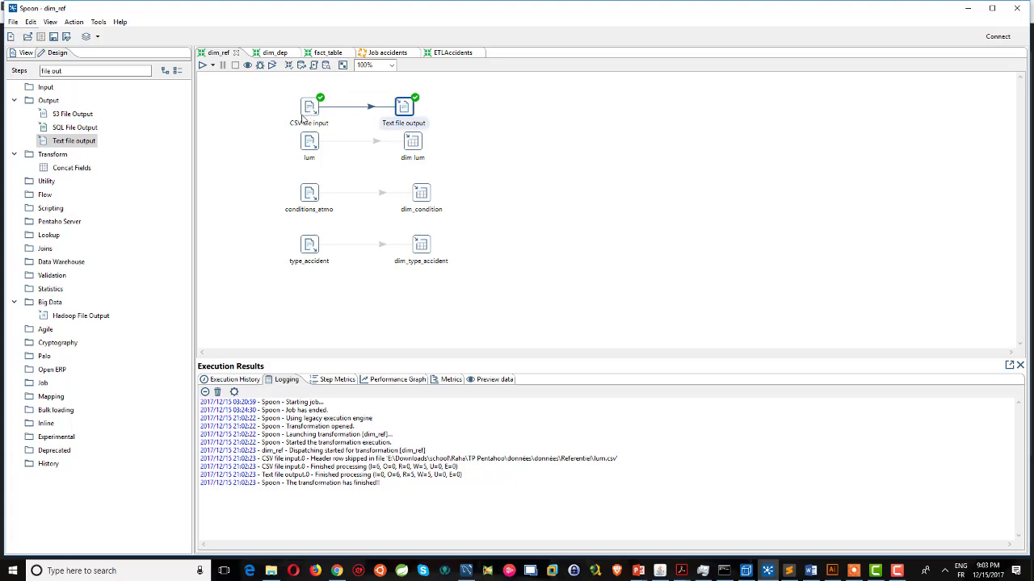
key("Delete")
left_click(377, 142)
left_click(379, 192)
left_click(383, 246)
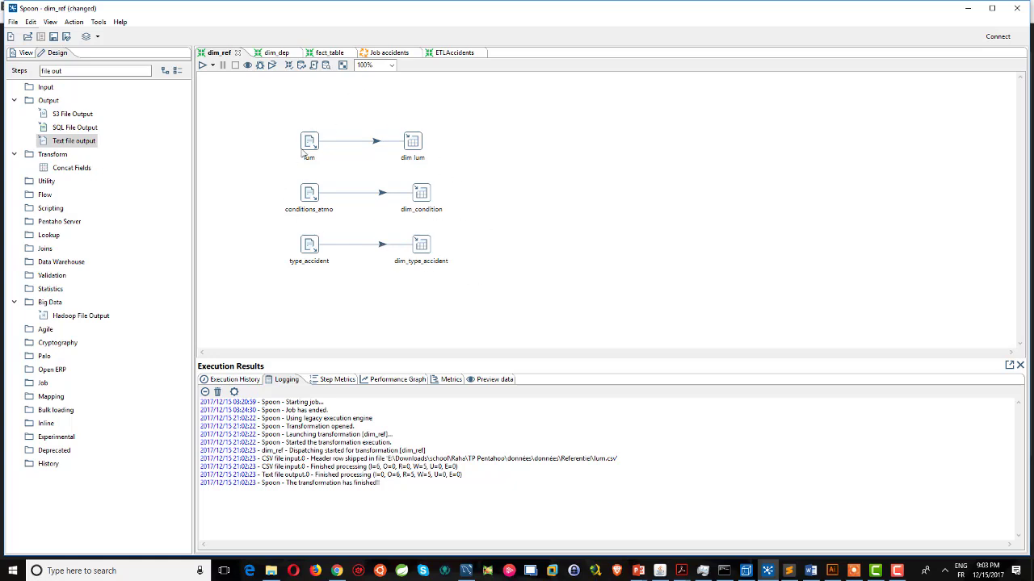
left_click(273, 53)
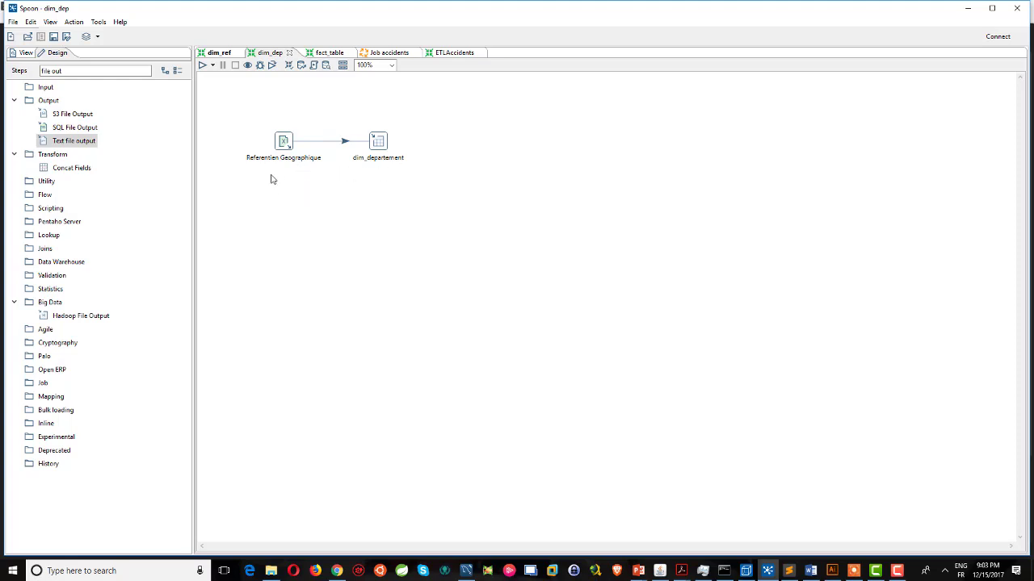
Search the steps for 'excel' and add a Microsoft Excel Input step to dim_dep.
triple_click(97, 71)
type("excel")
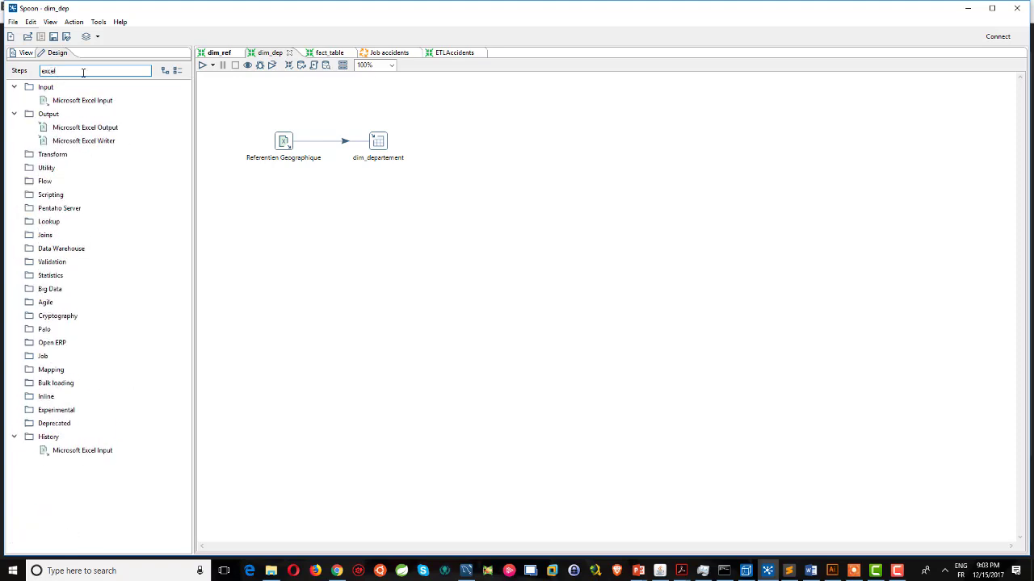
left_click_drag(81, 101, 288, 205)
Set the Excel 2007 XLSX engine and Département français.xlsx as the source file.
double_click(292, 203)
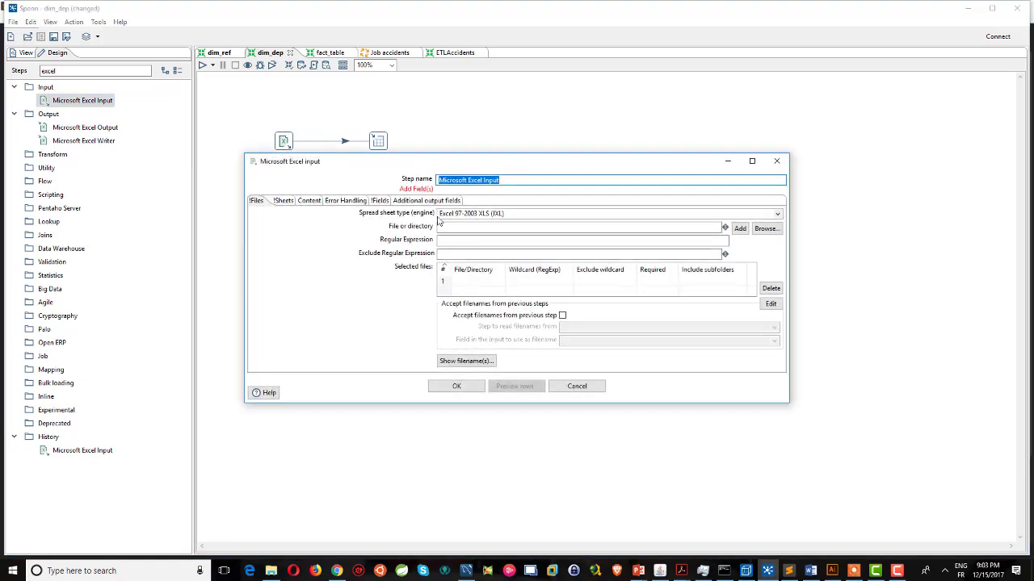
left_click(776, 215)
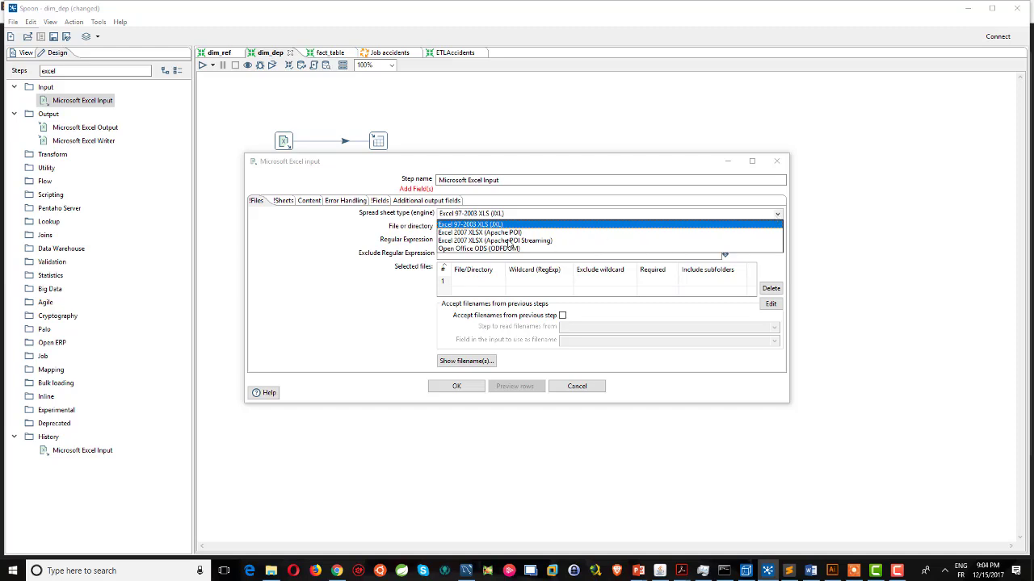
left_click(509, 233)
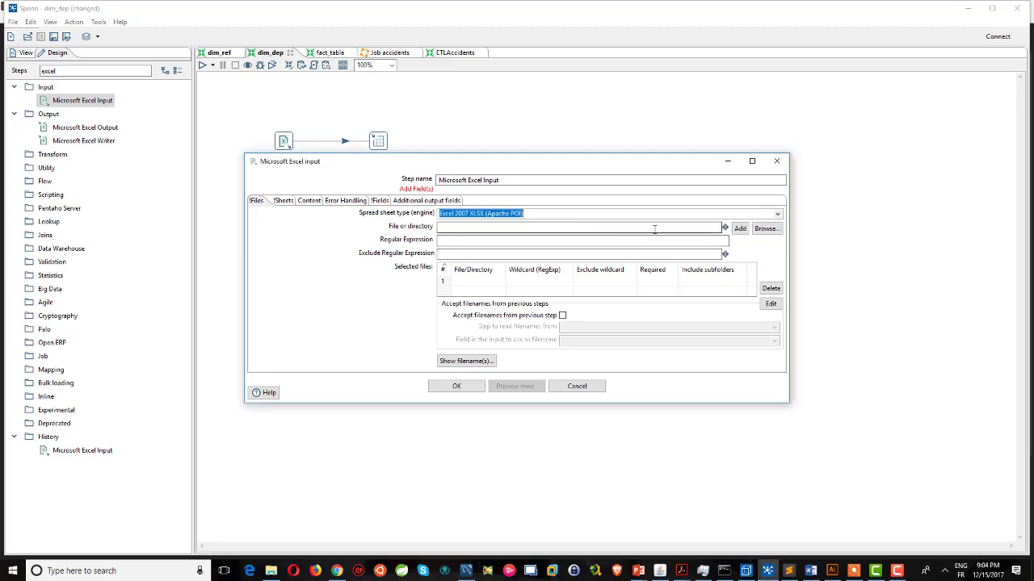
left_click(765, 228)
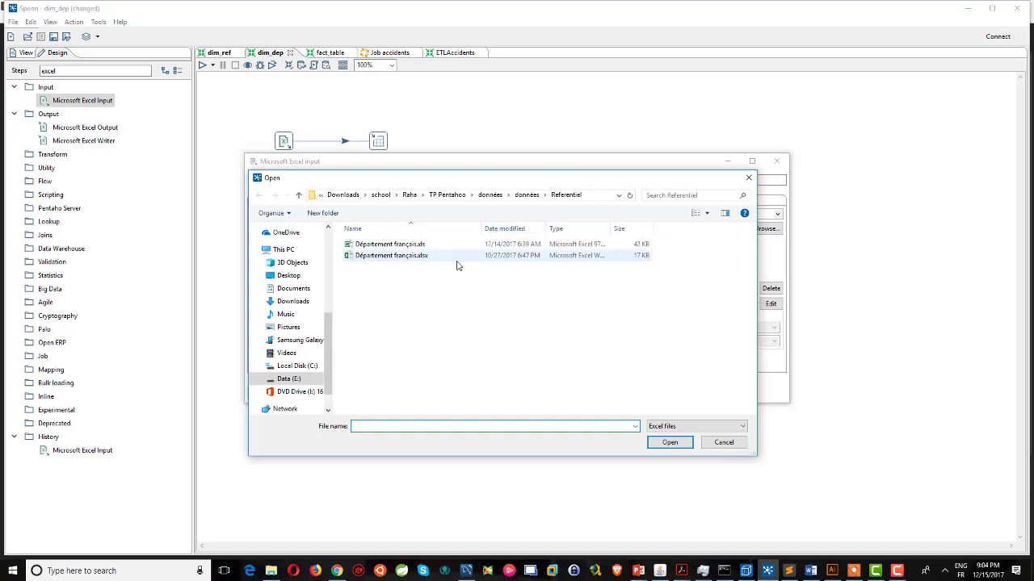
double_click(392, 257)
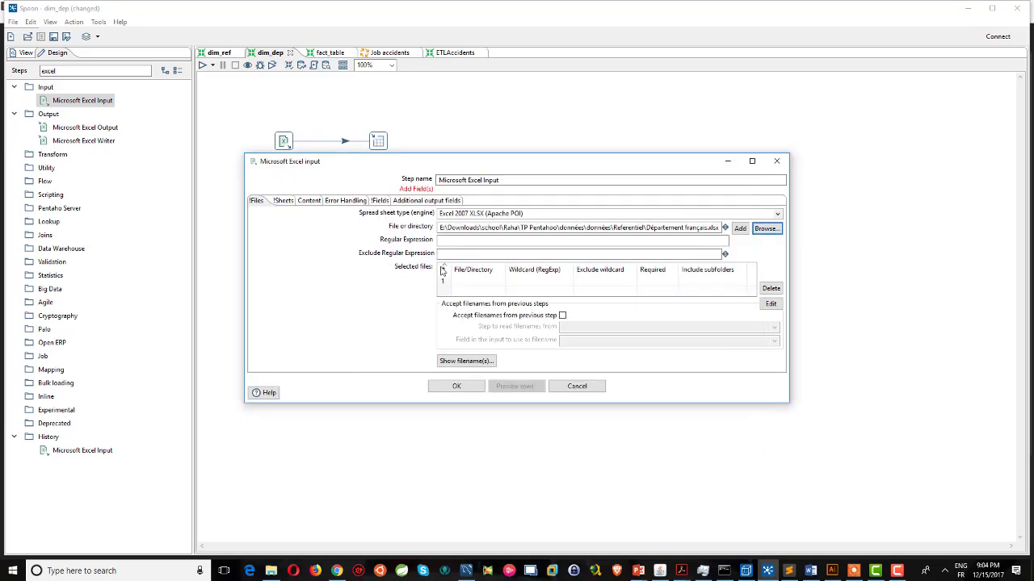
left_click(739, 229)
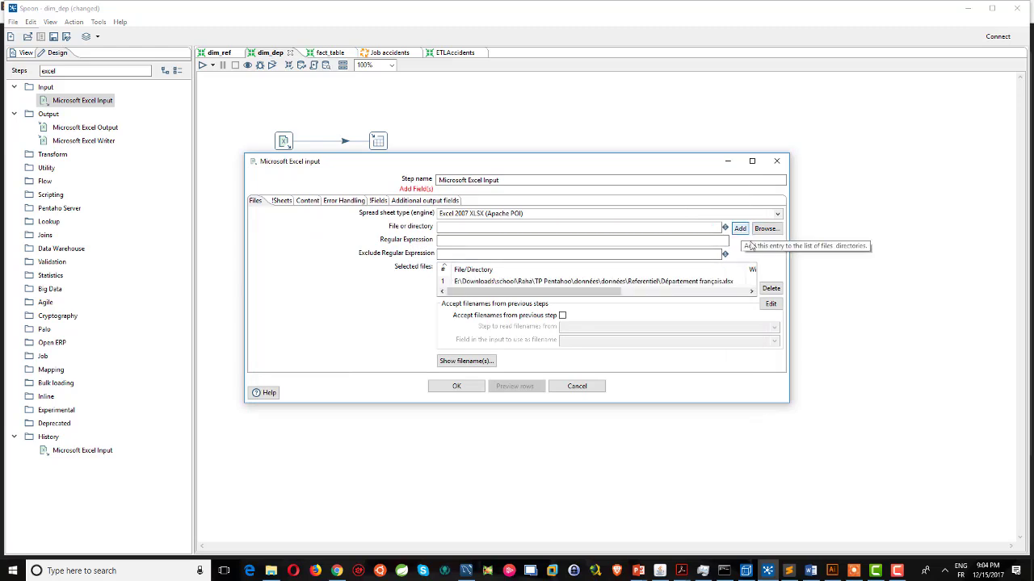
left_click(461, 364)
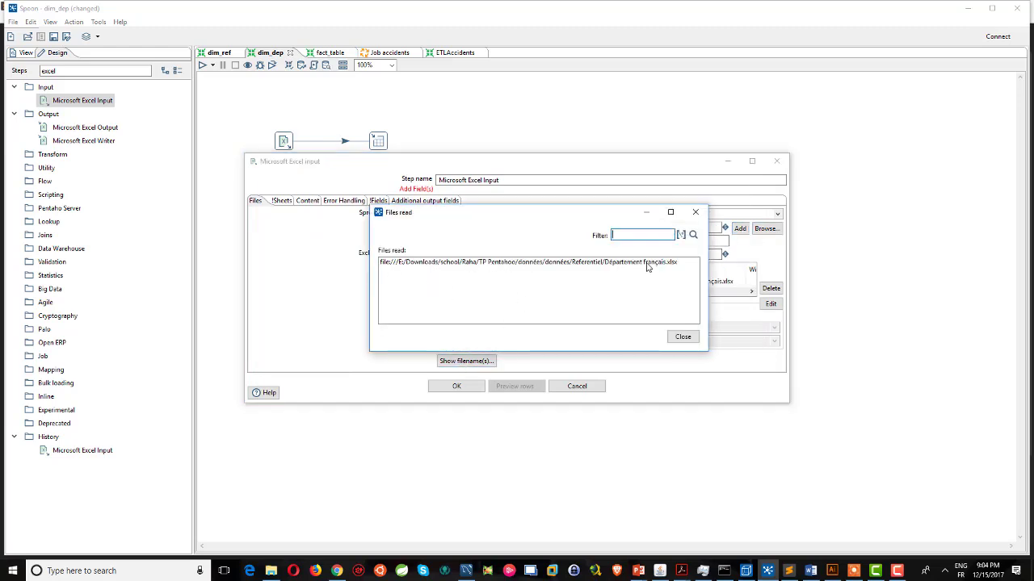
left_click(686, 340)
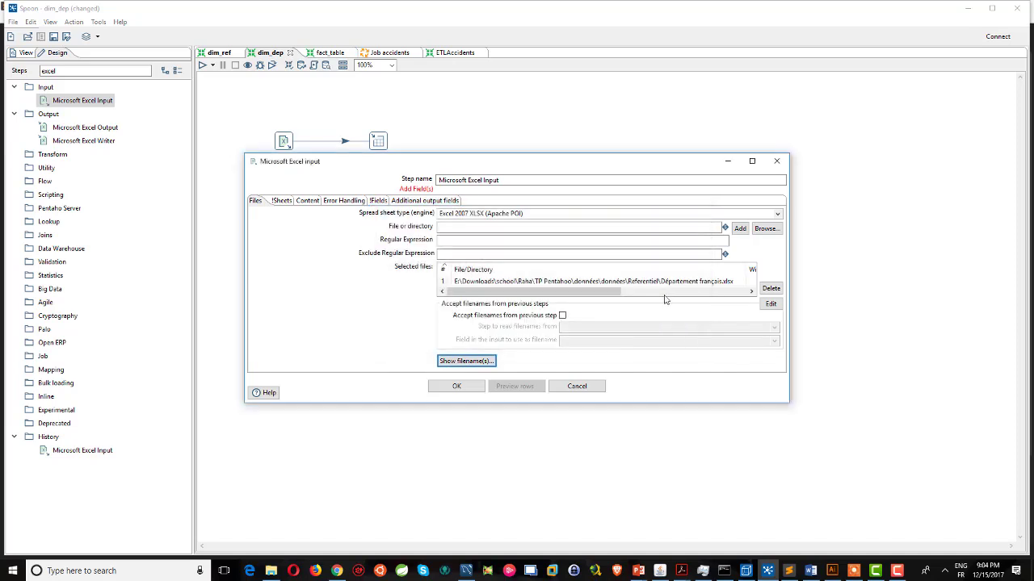
Get the fields from the header row, clear the stray ninth field, and confirm.
left_click(374, 201)
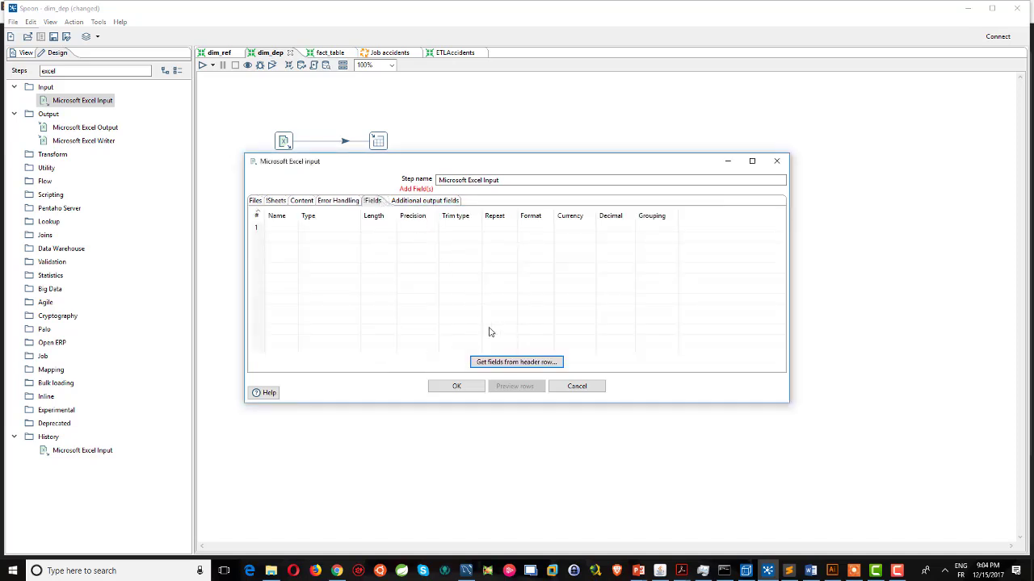
left_click(495, 363)
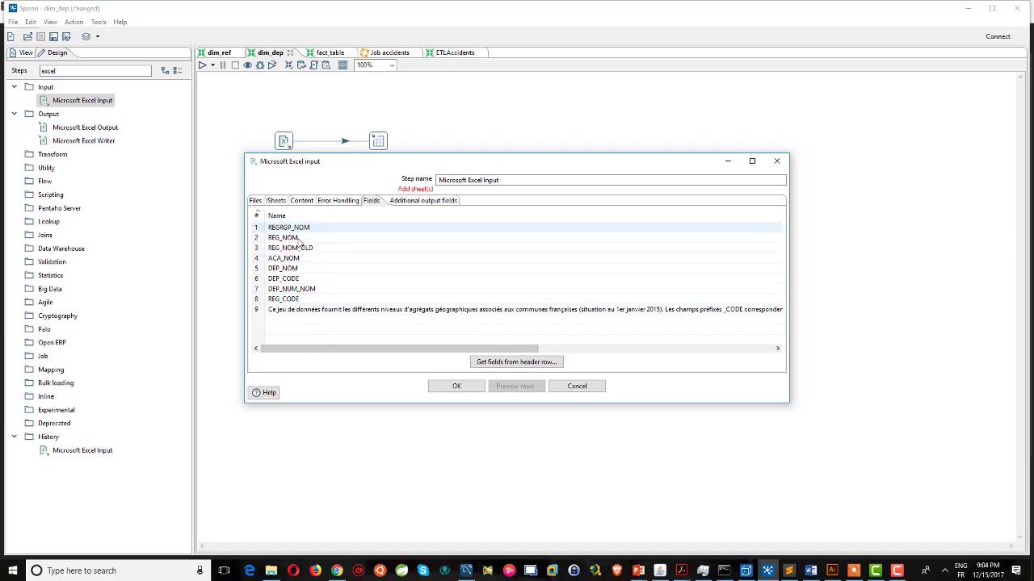
left_click(304, 312)
key("BackSpace")
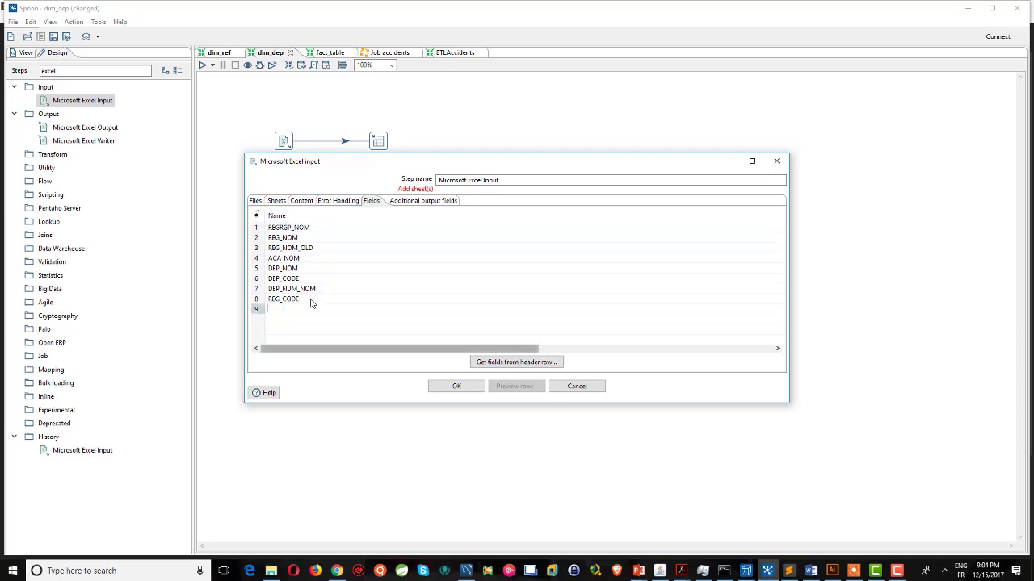
left_click(257, 201)
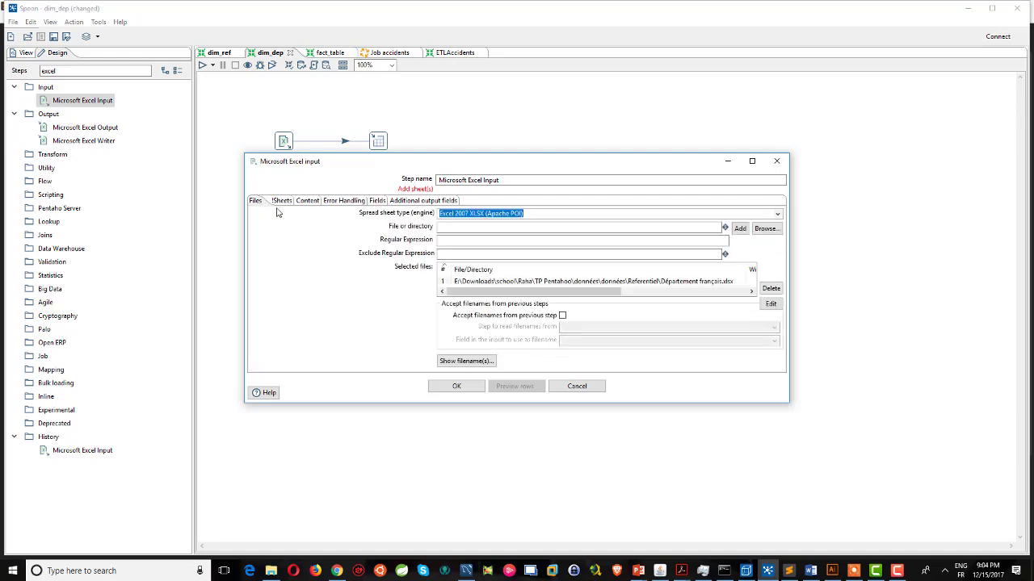
left_click(446, 387)
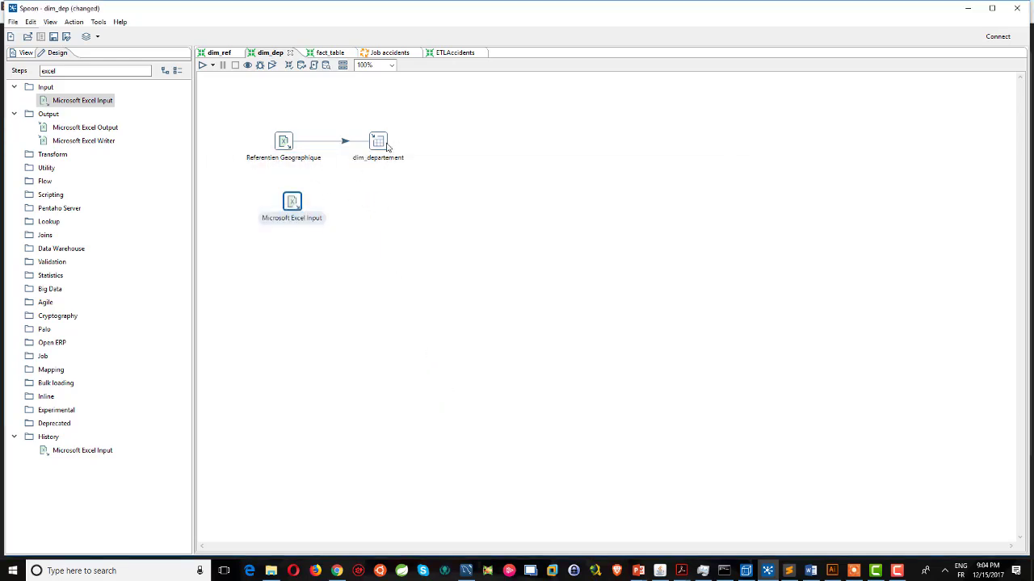
Search for 'table out' and drop a Table output step beside the Excel input.
double_click(37, 71)
type("table")
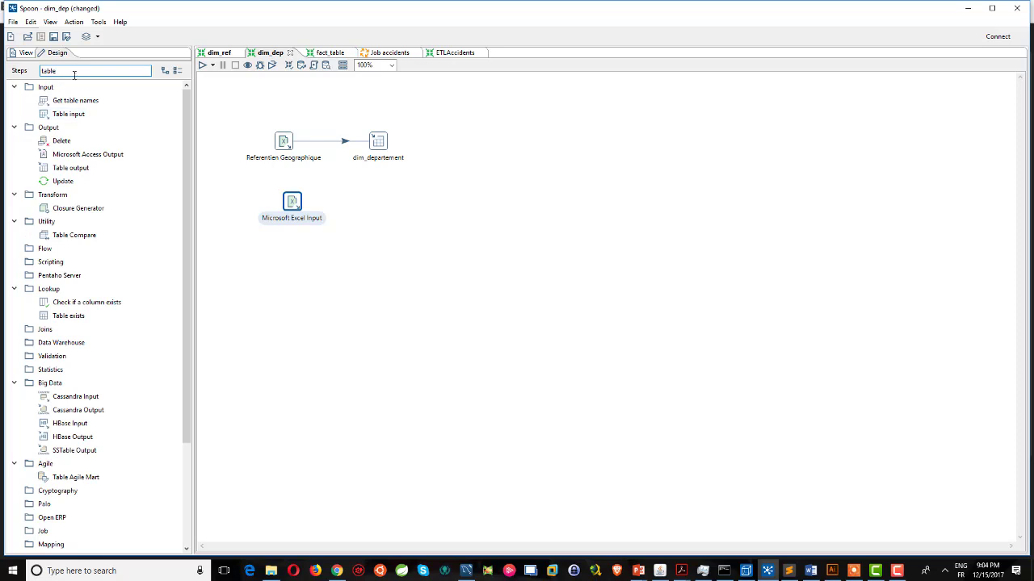
type(" out")
left_click_drag(70, 114, 394, 211)
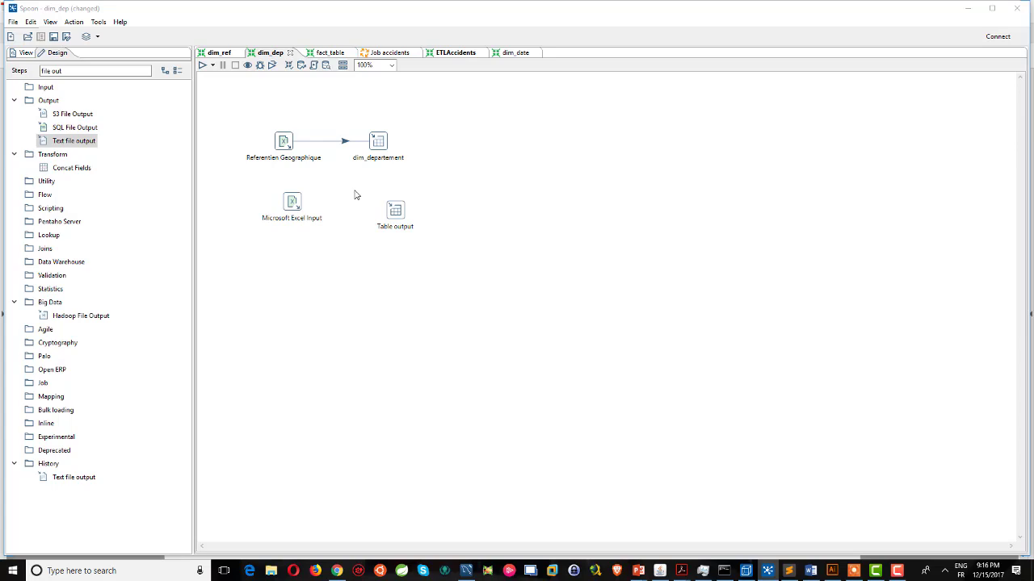
left_click(508, 56)
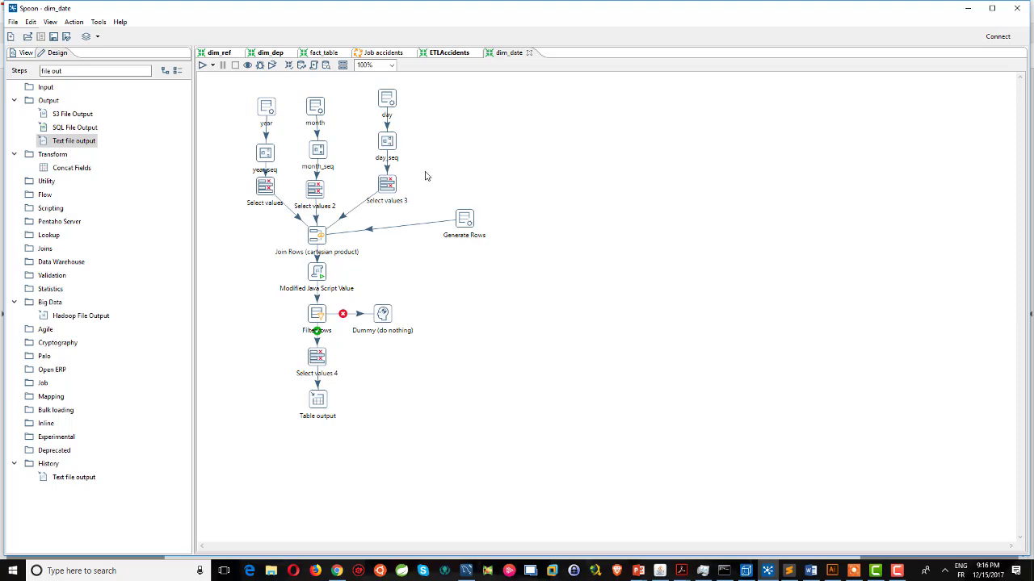
In ETLAccidents, inspect the Generate Rows, Add sequence, Calculator Date and Calculator step settings.
left_click(449, 57)
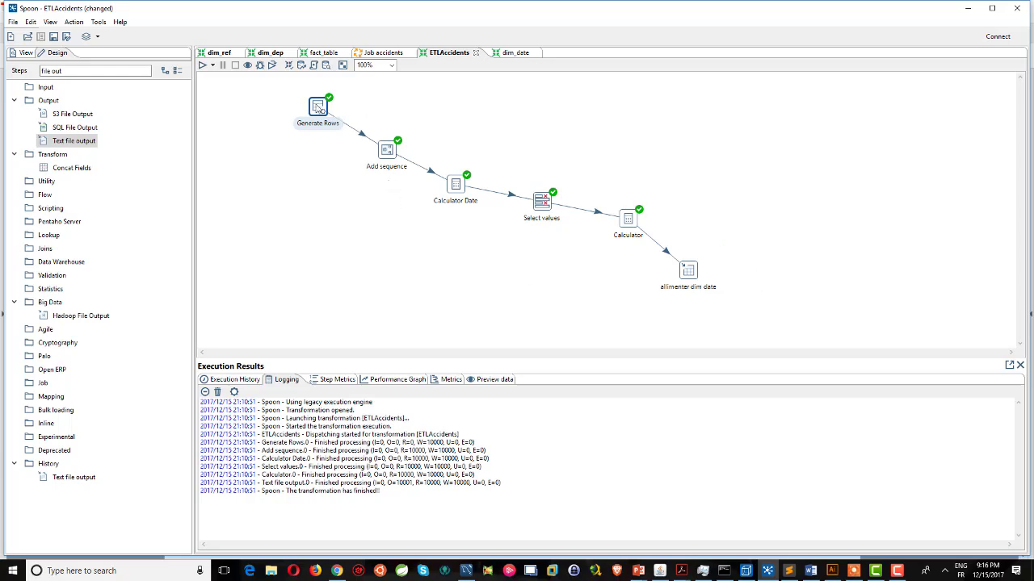
double_click(317, 106)
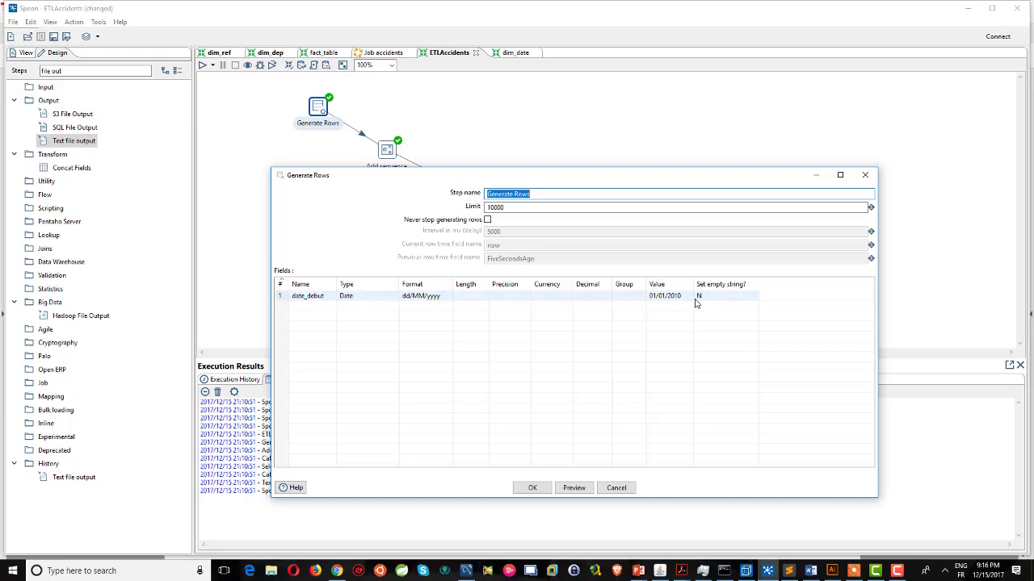
left_click(532, 488)
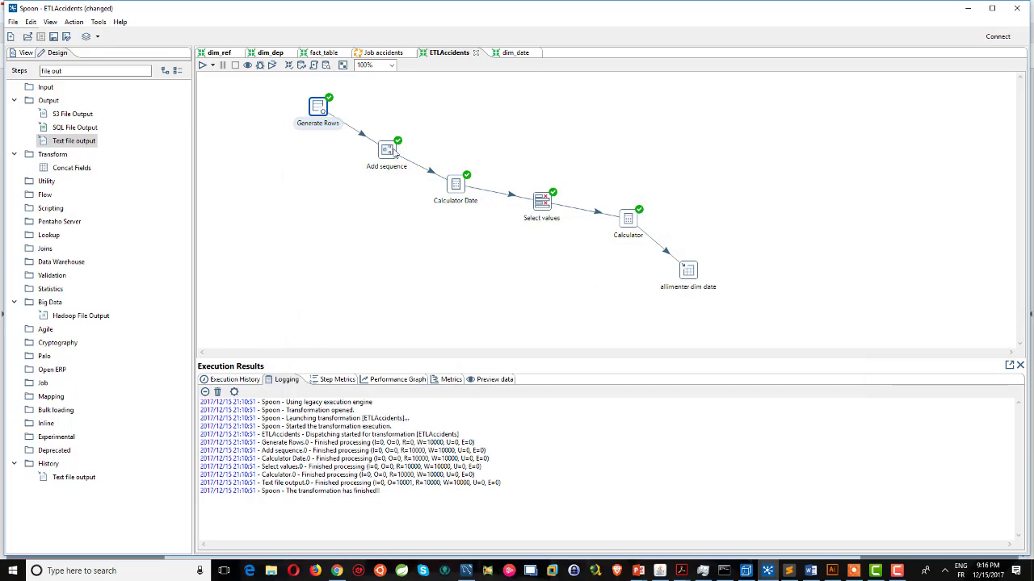
double_click(388, 152)
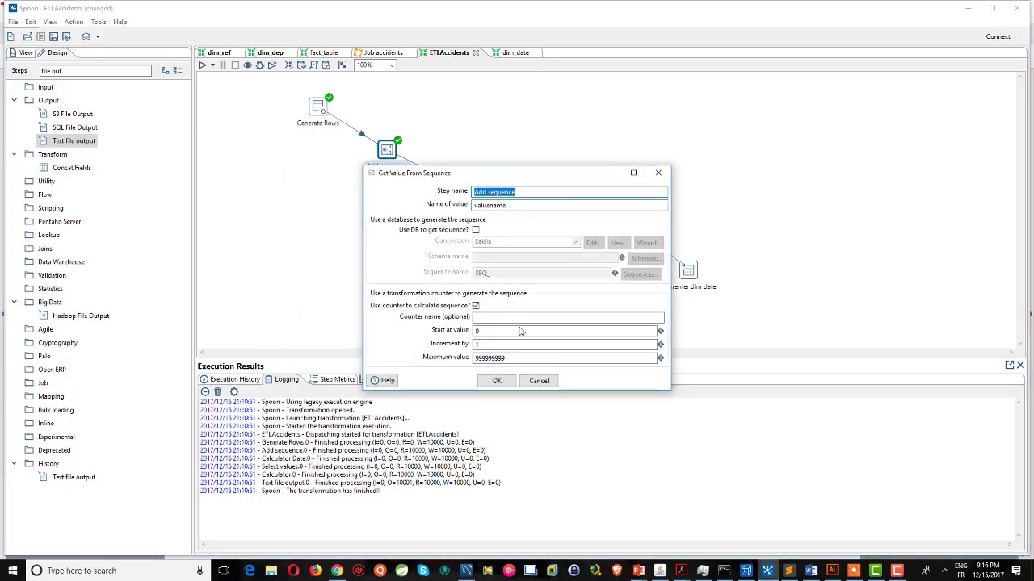
left_click(537, 380)
double_click(457, 194)
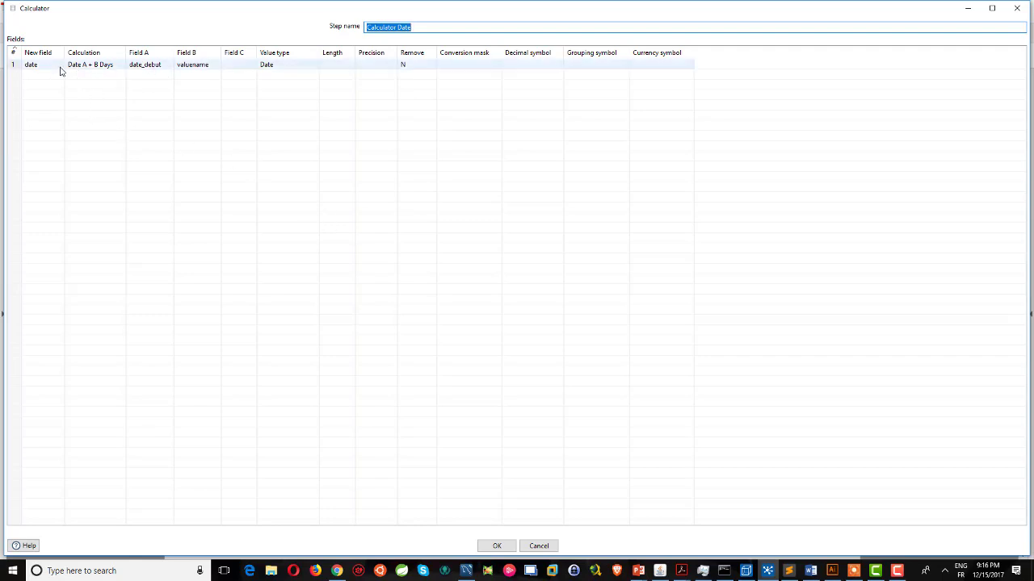
left_click(1016, 9)
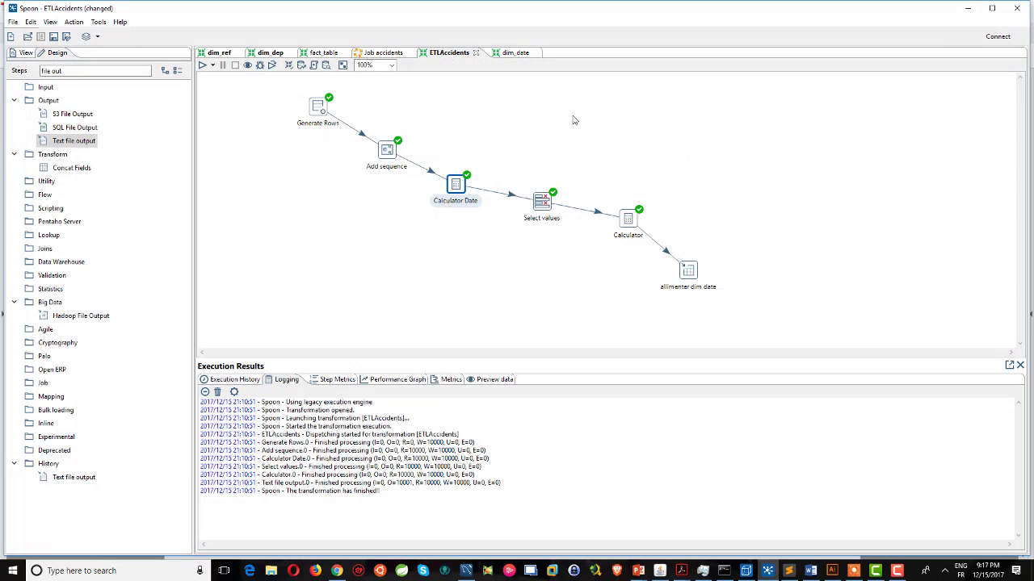
double_click(621, 227)
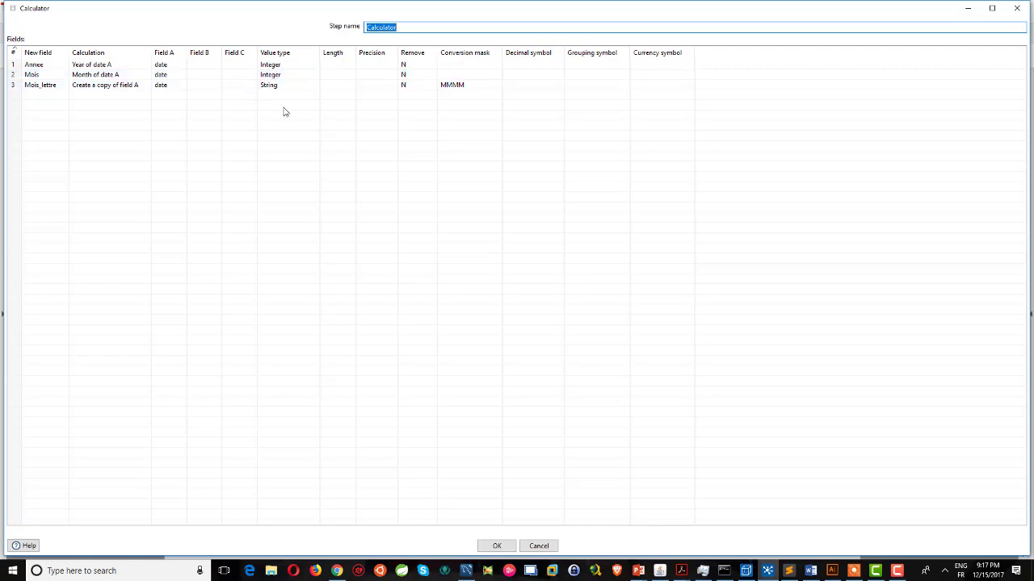
left_click(1017, 8)
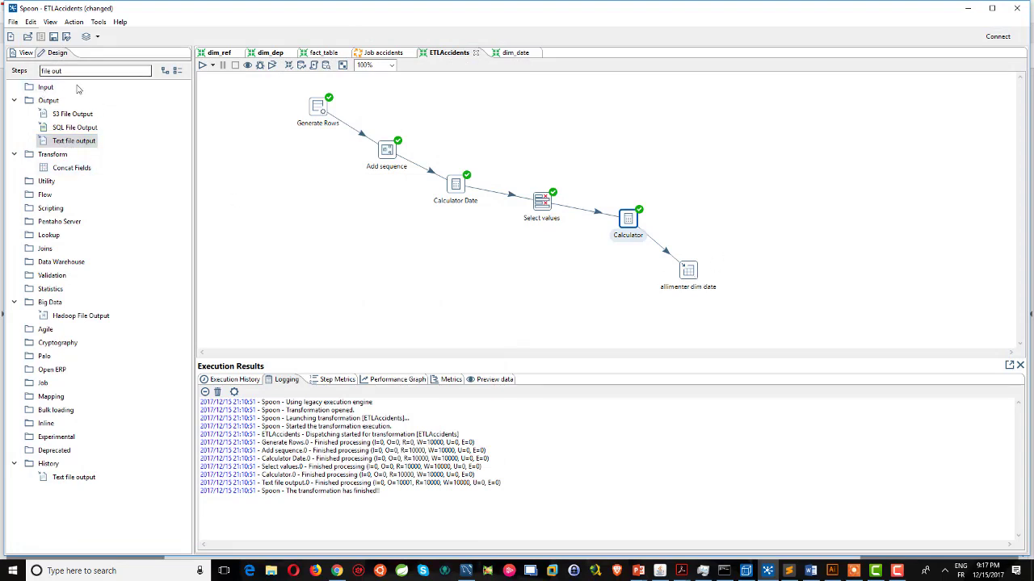
Add a Text file output step below Calculator and link Calculator to it.
left_click_drag(64, 148, 613, 293)
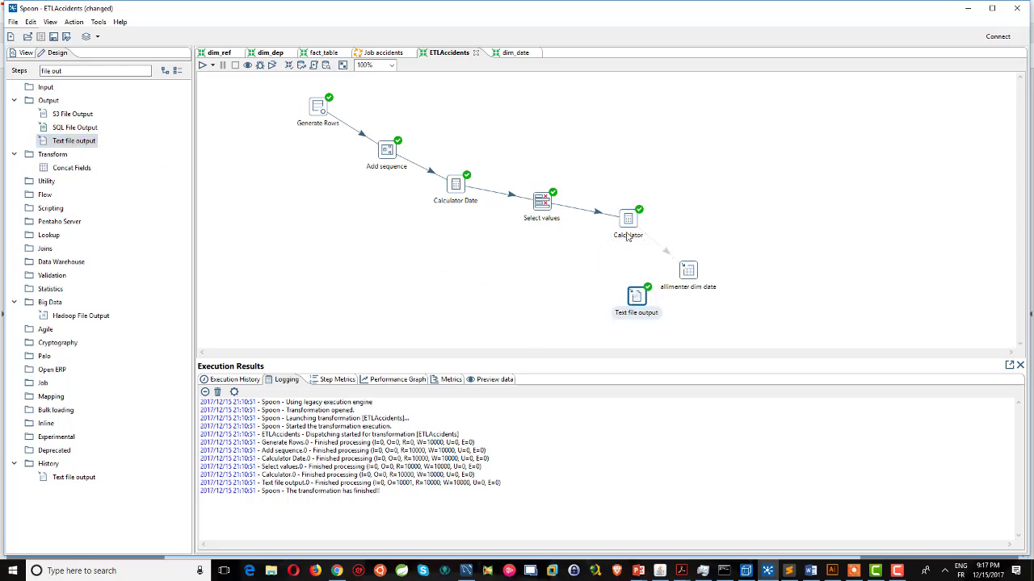
mouse_move(644, 302)
left_click_drag(615, 330, 629, 231)
Set the Text file output filename to file22.
double_click(636, 299)
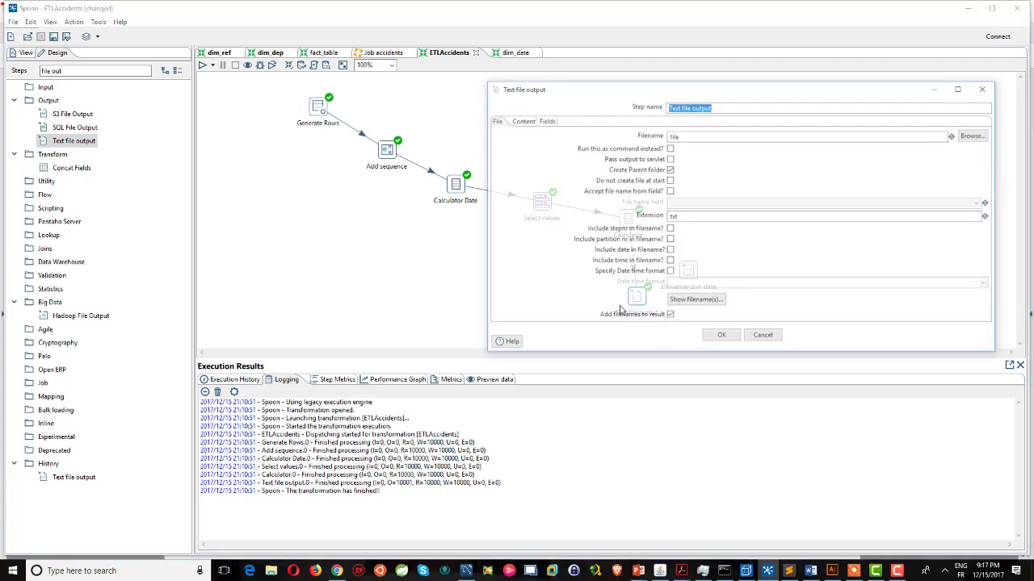
left_click(975, 135)
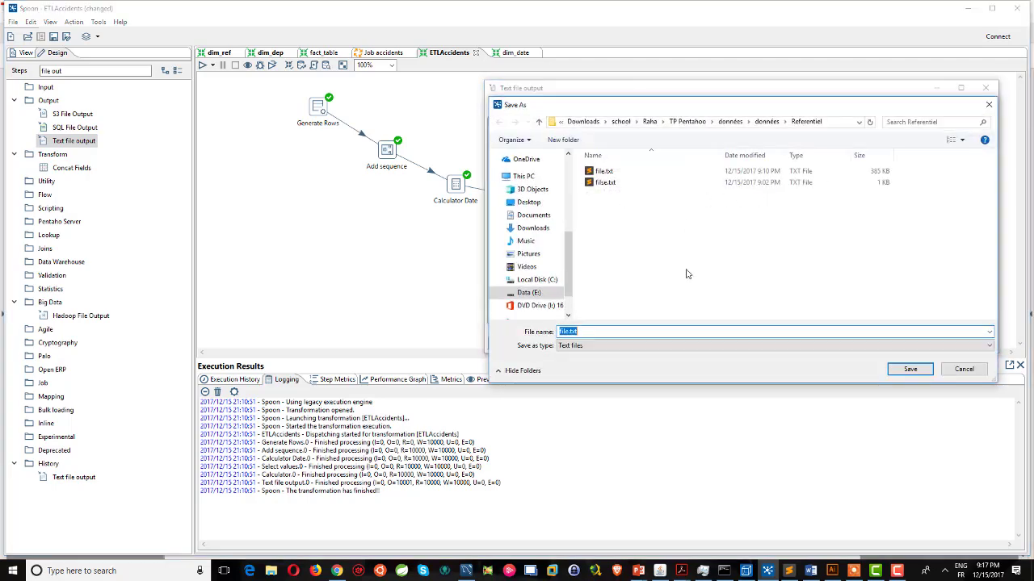
left_click(604, 171)
left_click(927, 374)
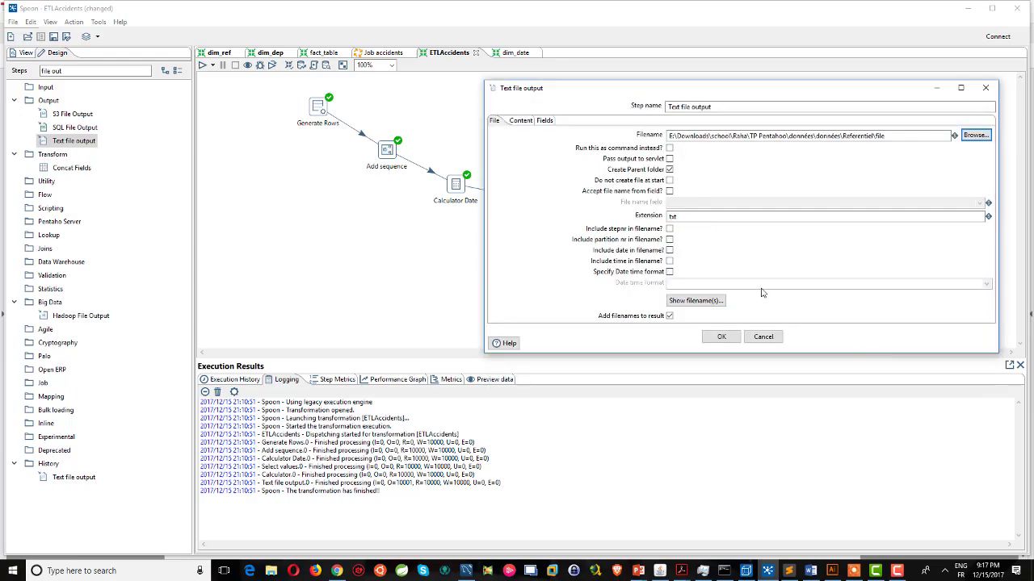
left_click(974, 134)
left_click(568, 331)
type("22")
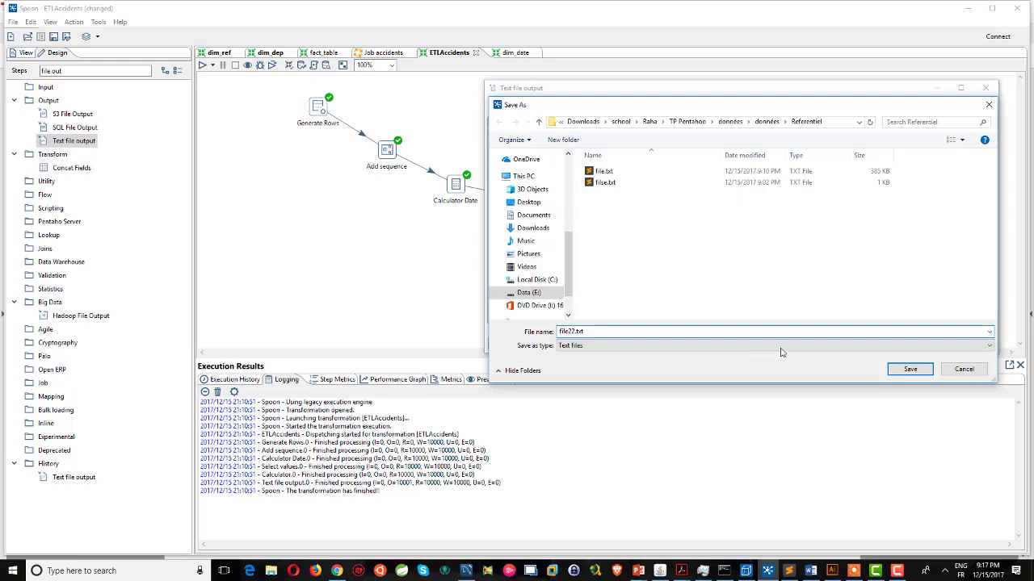
left_click(910, 369)
left_click(722, 339)
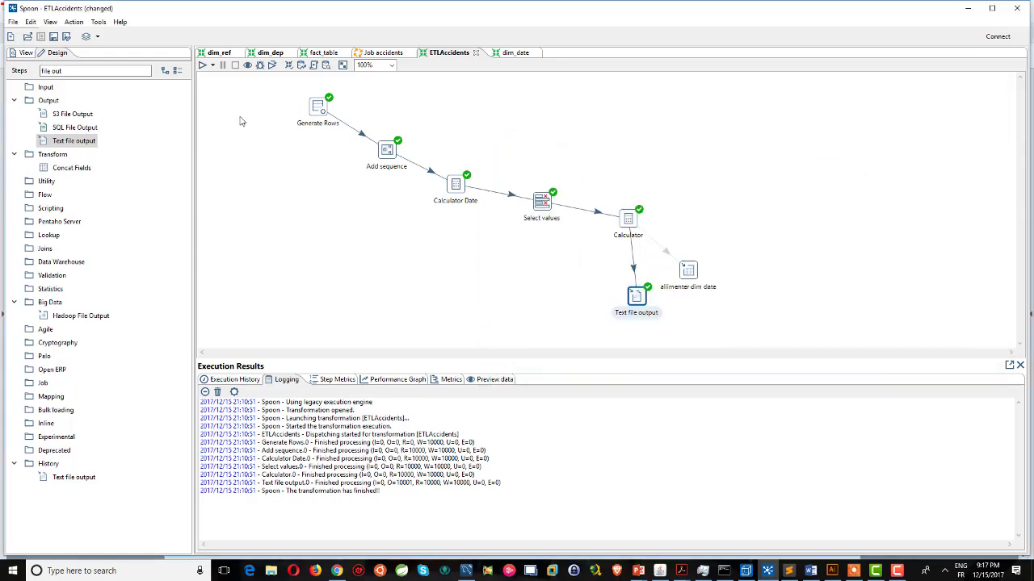
Run the ETLAccidents transformation from the run options.
left_click(212, 65)
left_click(242, 91)
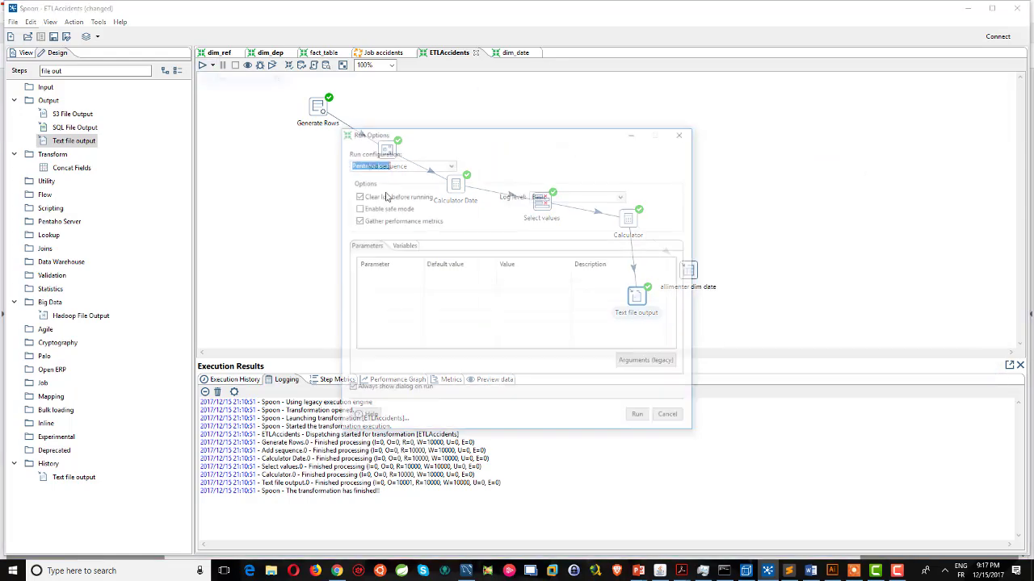
left_click(639, 417)
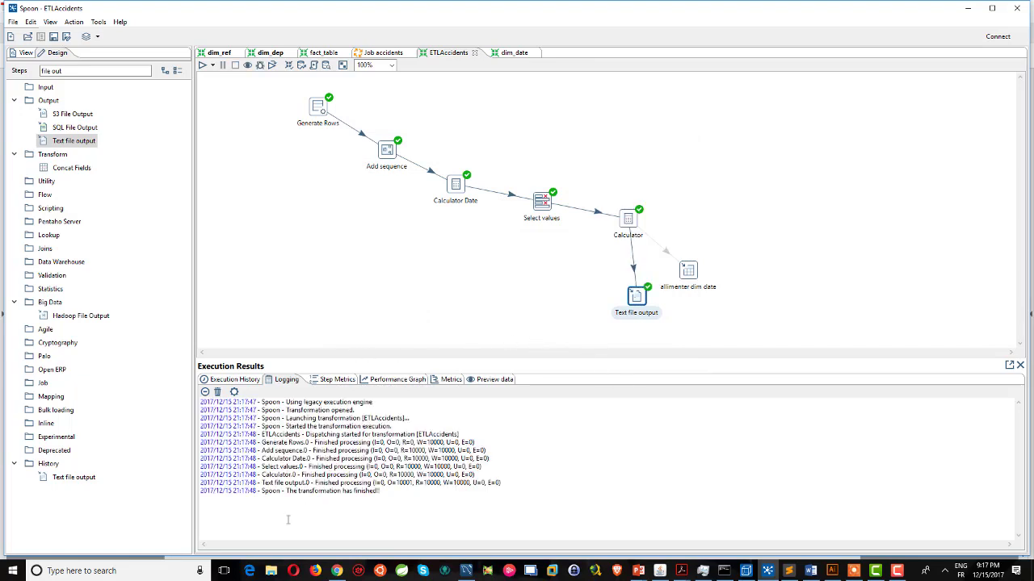
Open the generated file22.txt in Sublime Text from the output file browser.
double_click(637, 297)
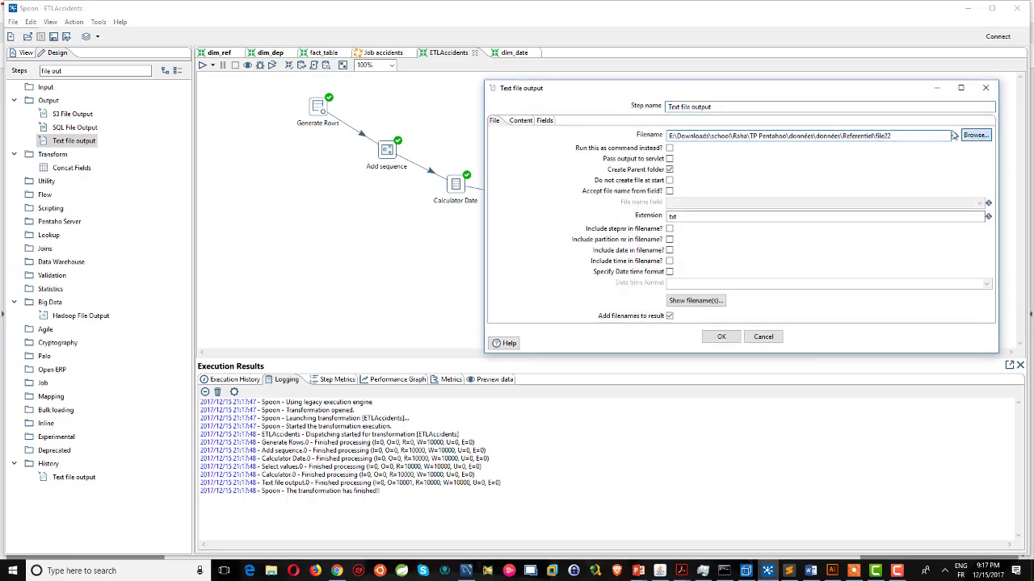
left_click(975, 135)
left_click(604, 182)
right_click(598, 184)
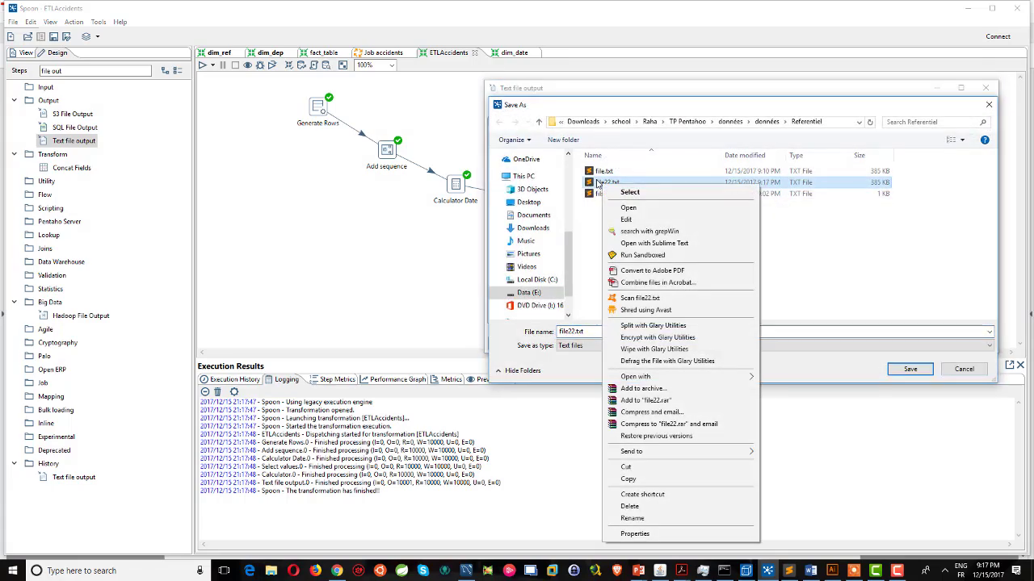
left_click(651, 244)
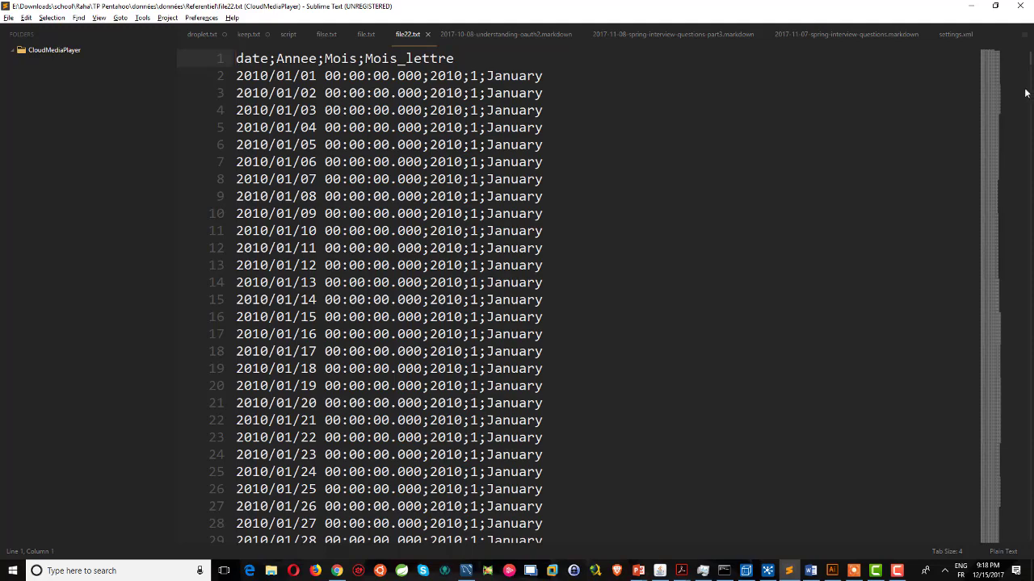
Scroll to the last date row of file22.txt and close Sublime Text.
mouse_move(1031, 56)
left_mouse_down()
mouse_move(1020, 572)
mouse_move(1008, 423)
mouse_move(1021, 44)
left_mouse_up()
left_click(1020, 5)
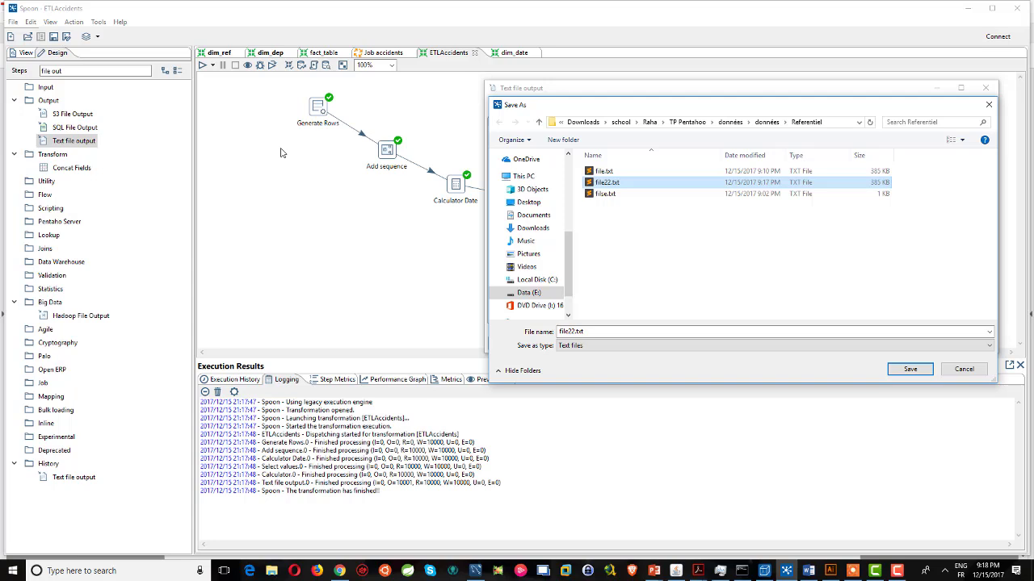
Save the output as file22, re-enable the Calculator-to-allimenter dim date hop, and go to fact_table.
left_click(919, 368)
left_click(763, 338)
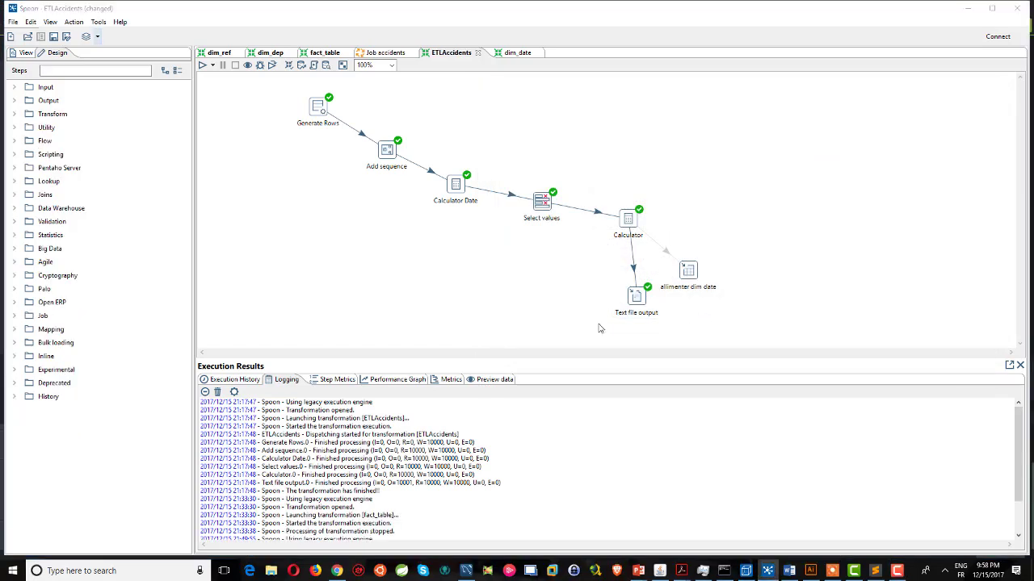
left_click(667, 255)
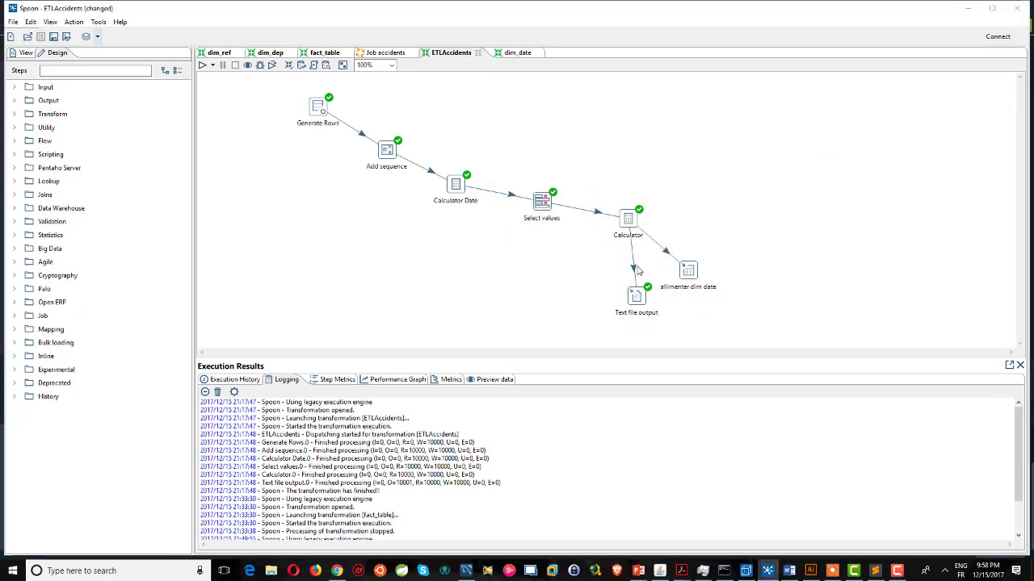
left_click(323, 53)
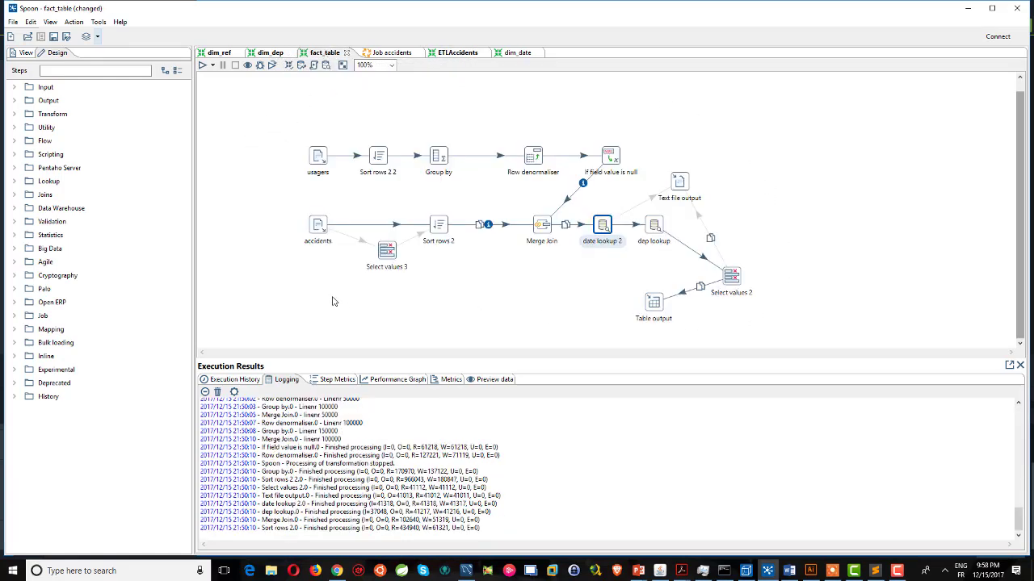
Open the usagers Text file input step, which reads the Usagers folder with wildcard ^usagers_.+.
double_click(318, 157)
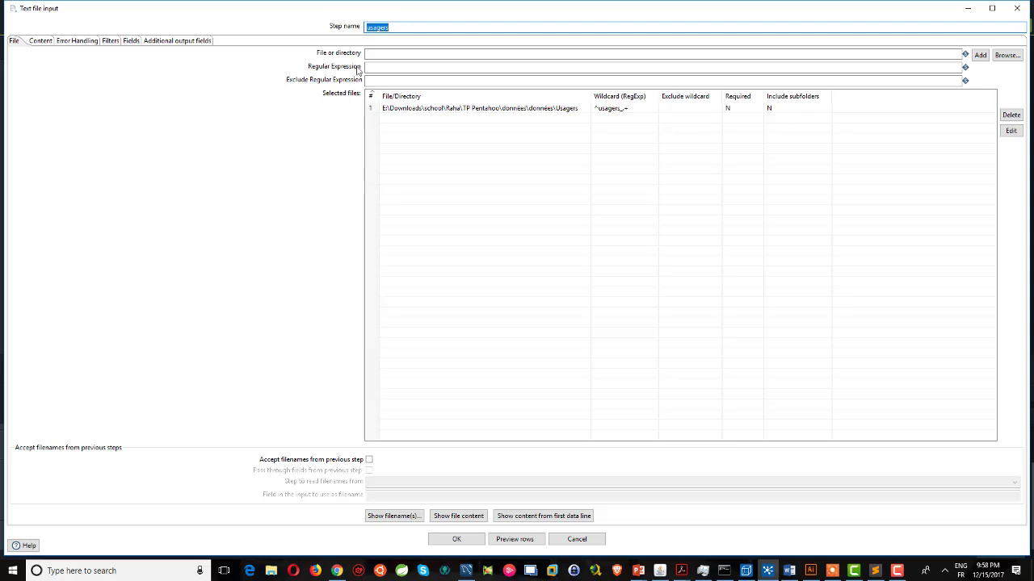
left_click(1007, 56)
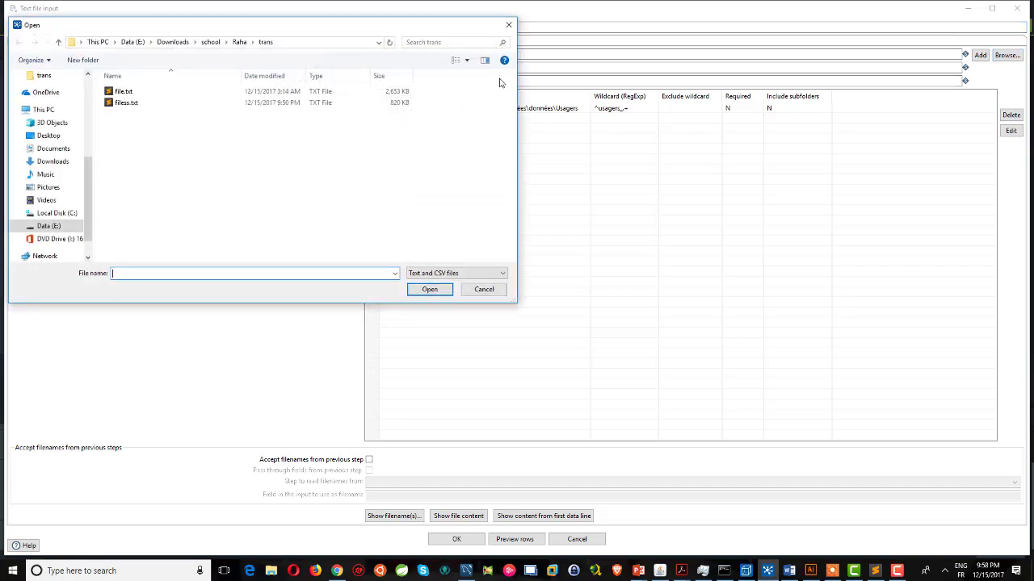
left_click(237, 44)
left_click(207, 44)
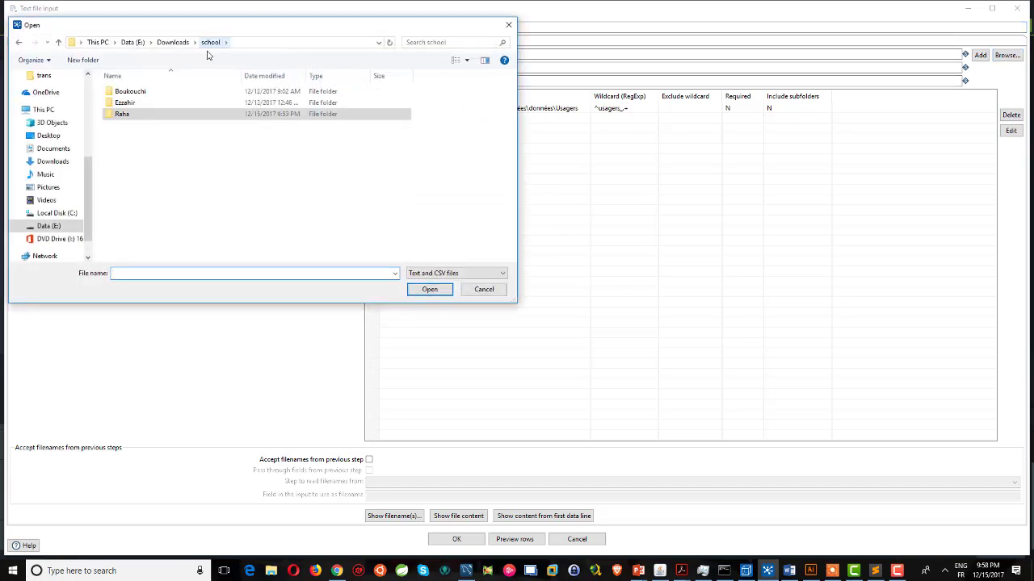
double_click(121, 114)
double_click(127, 103)
double_click(130, 91)
double_click(132, 102)
double_click(128, 114)
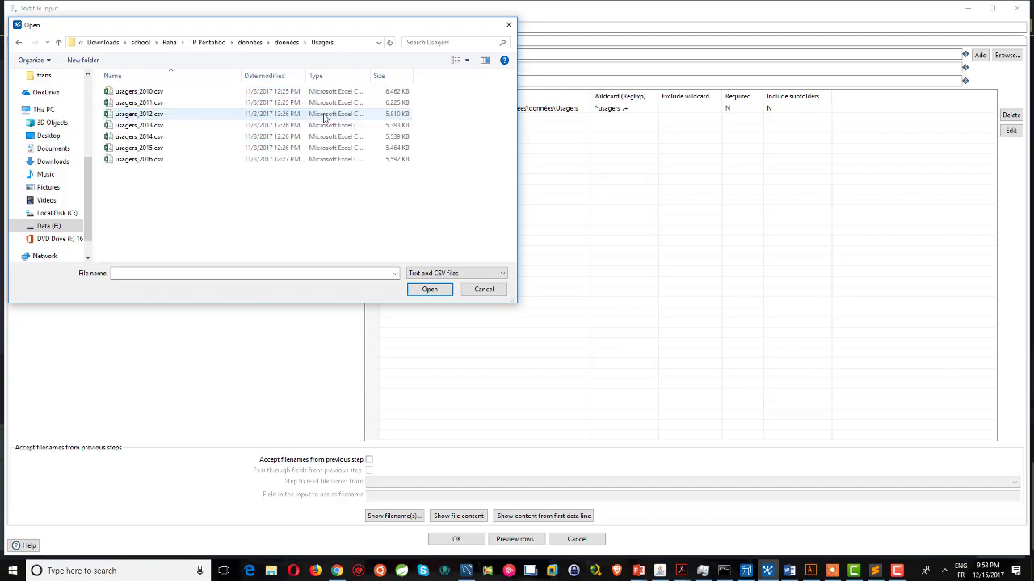
left_click(353, 42)
key("ctrl+c")
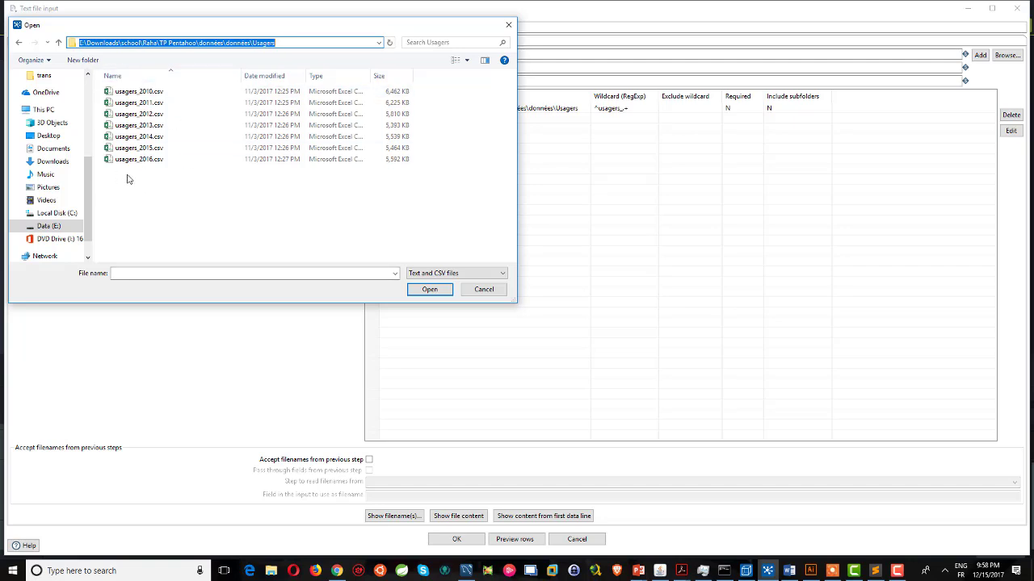
left_click(484, 289)
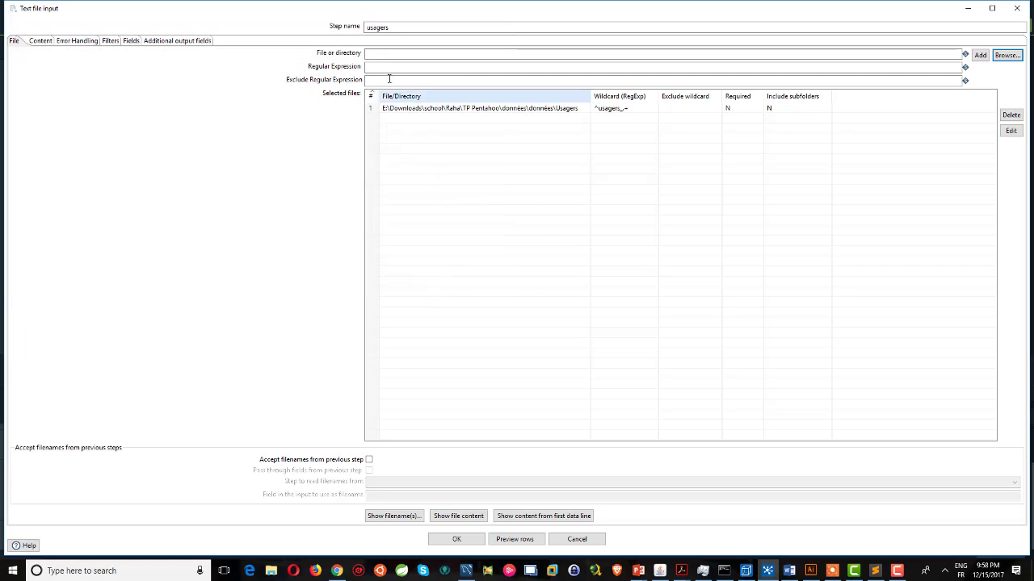
key("ctrl+v")
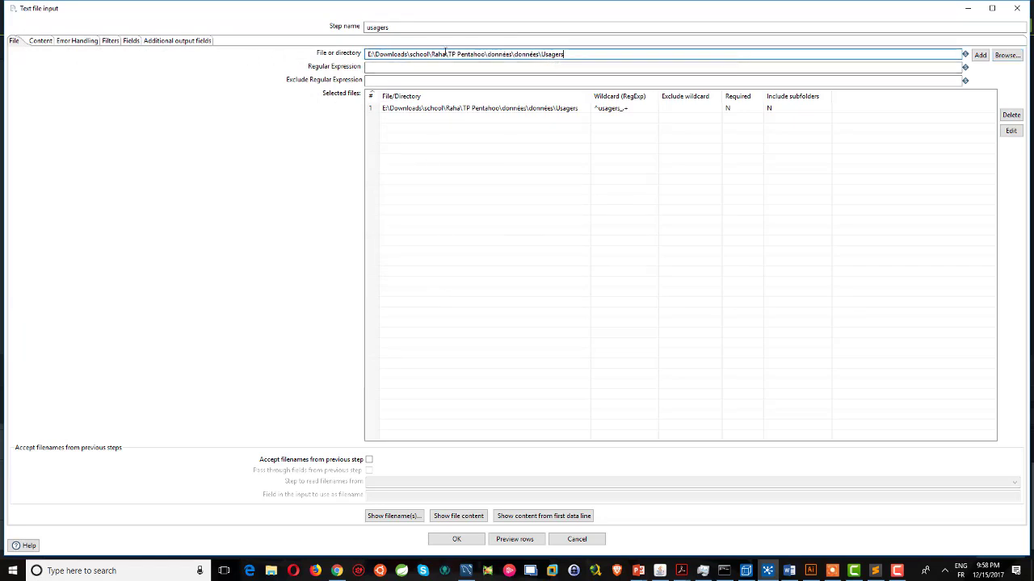
left_click(402, 65)
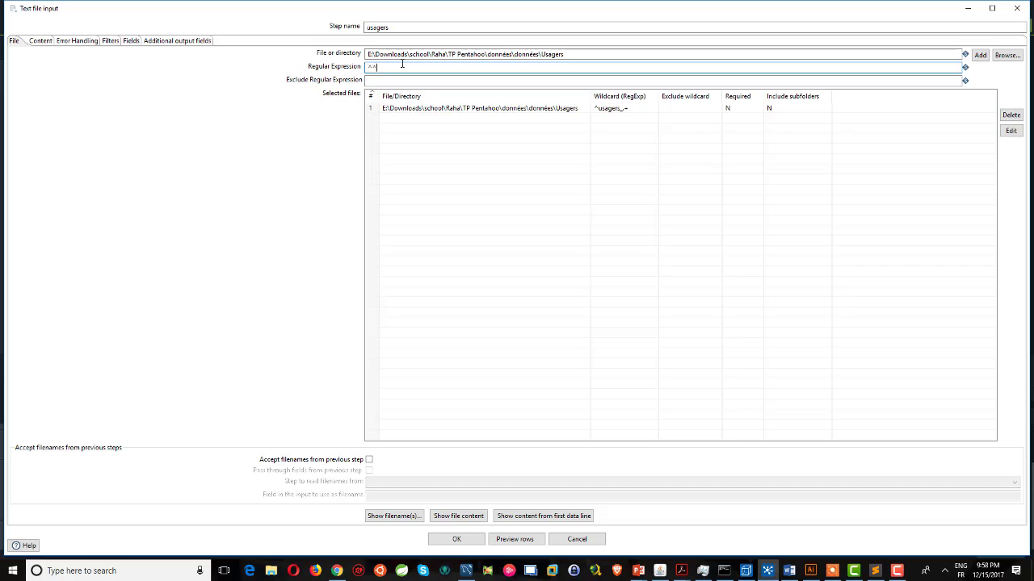
type("^usuagers_.*")
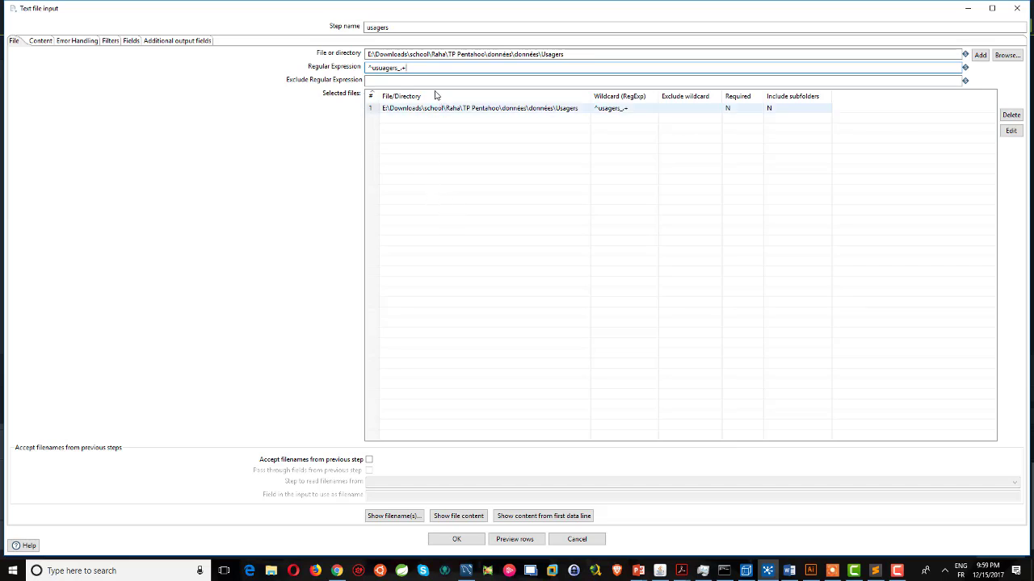
left_click_drag(408, 68, 347, 65)
key("BackSpace")
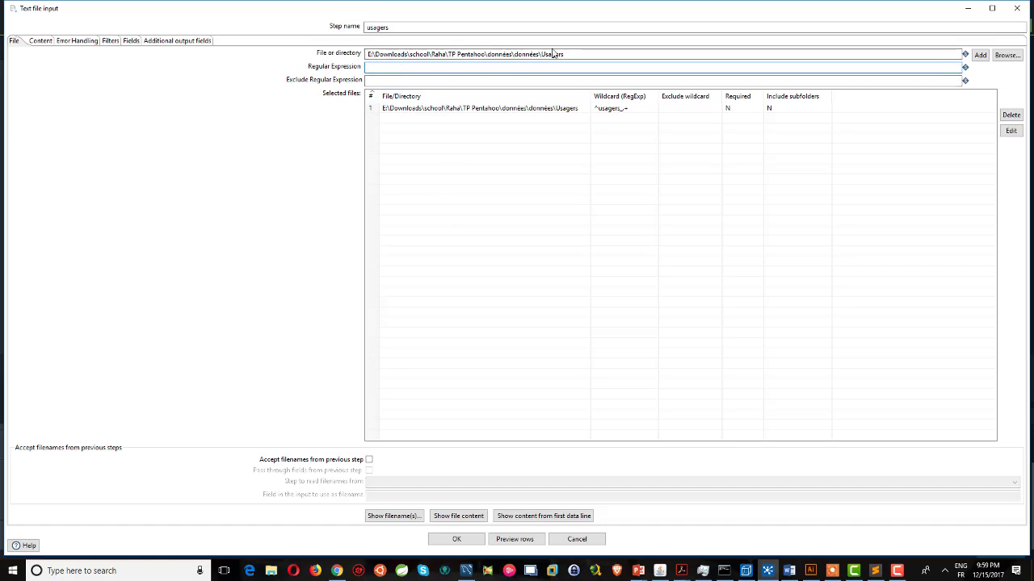
left_click_drag(600, 54, 164, 49)
key("BackSpace")
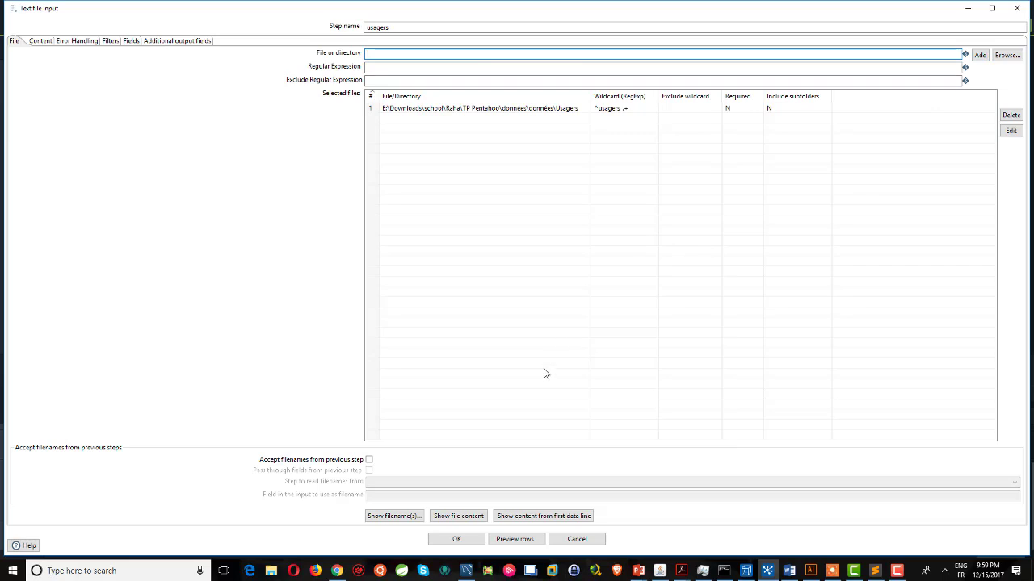
left_click(402, 522)
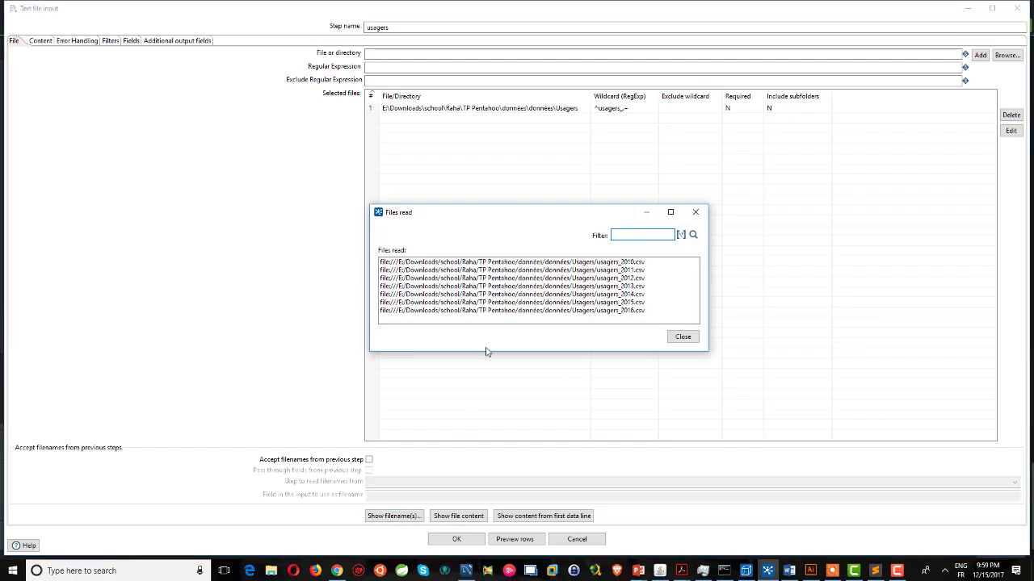
left_click(683, 337)
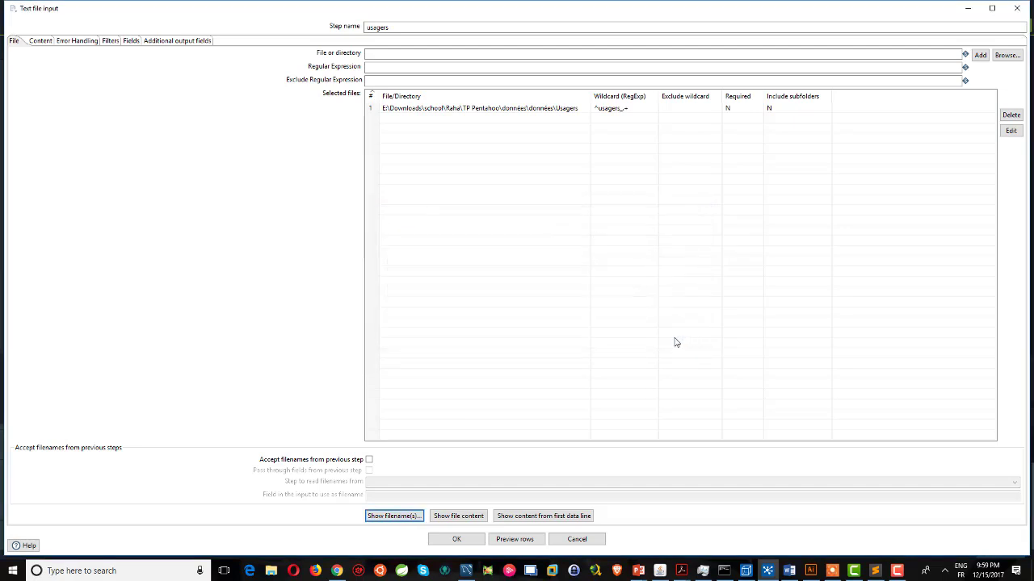
left_click(131, 41)
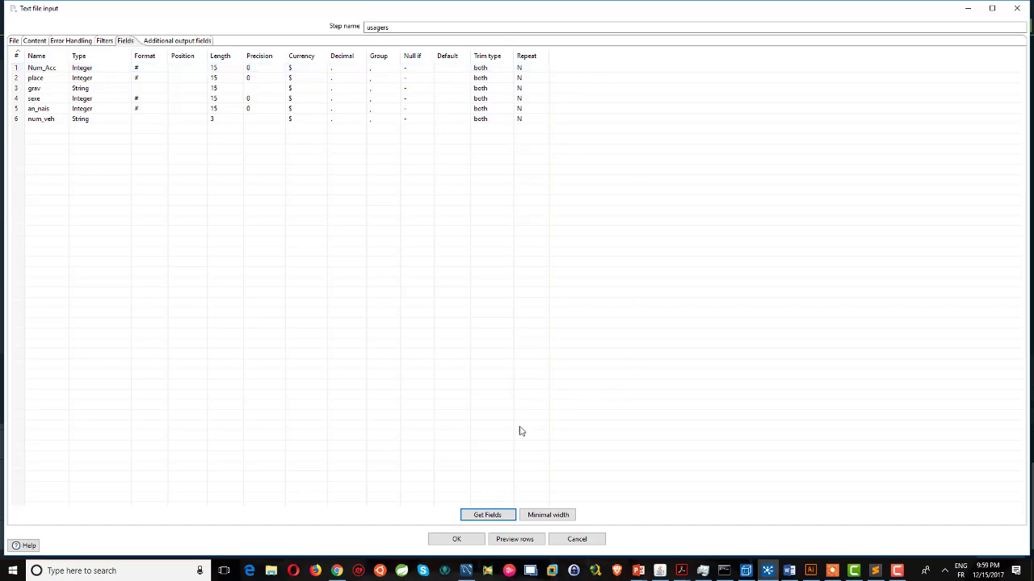
Close the usagers step settings without changes, returning to the fact_table canvas.
left_click(575, 539)
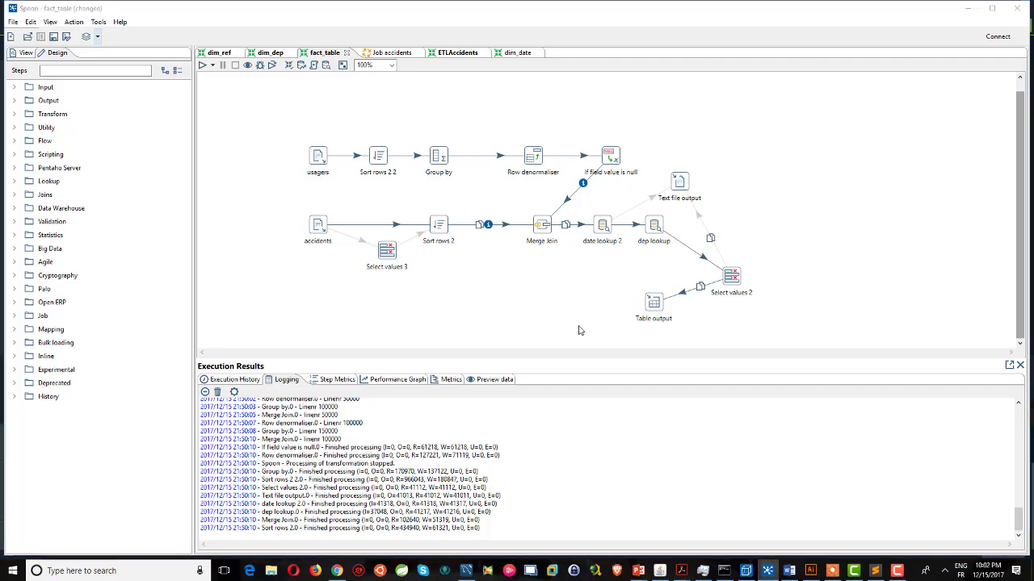
double_click(610, 226)
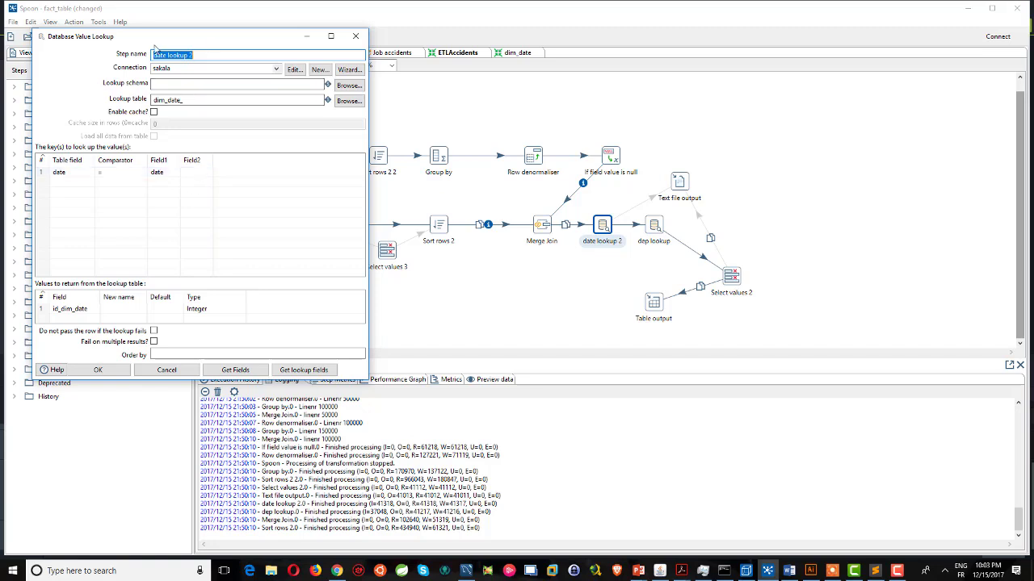
left_click_drag(181, 41, 171, 34)
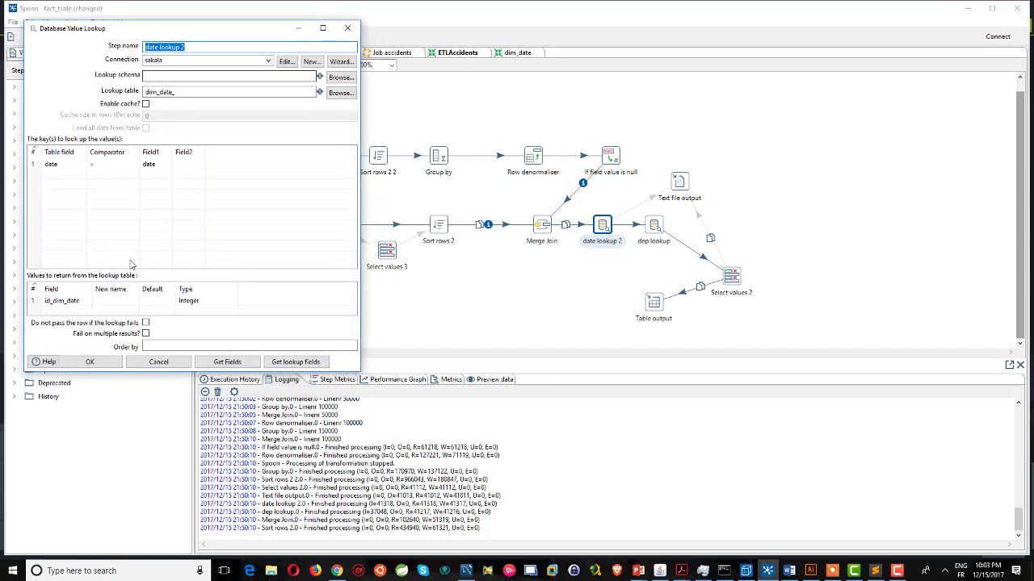
left_click(159, 362)
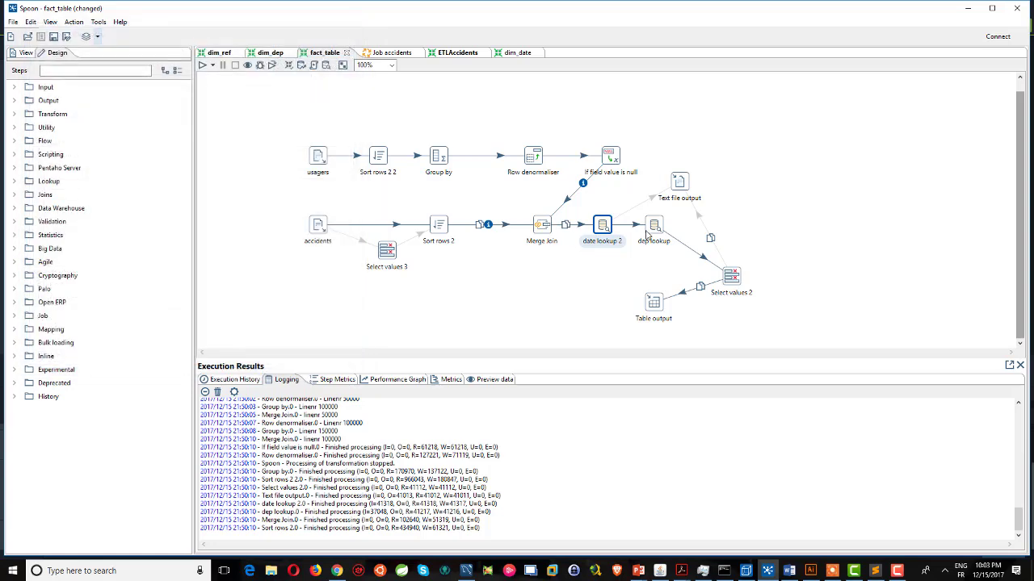
double_click(653, 226)
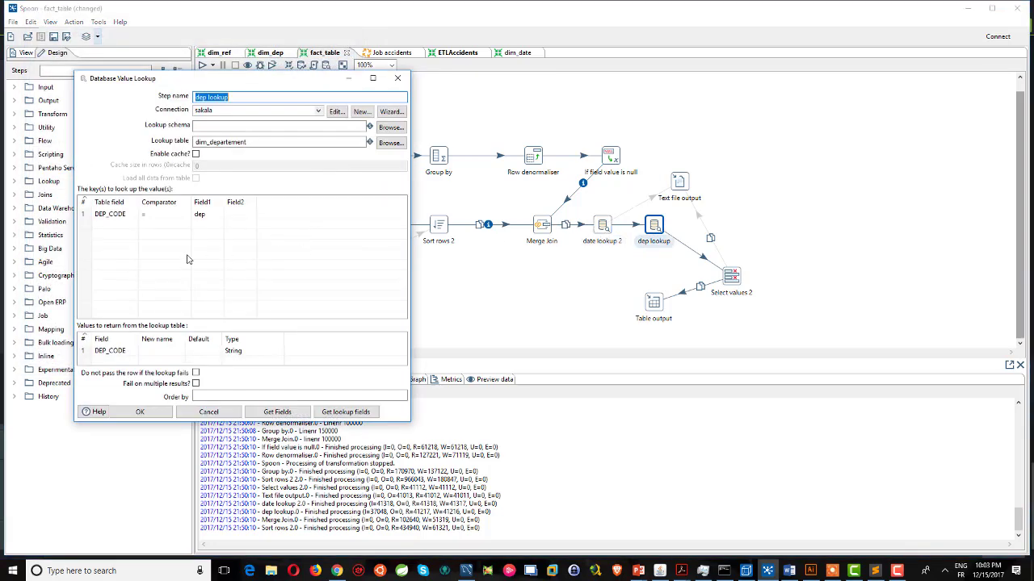
left_click(224, 414)
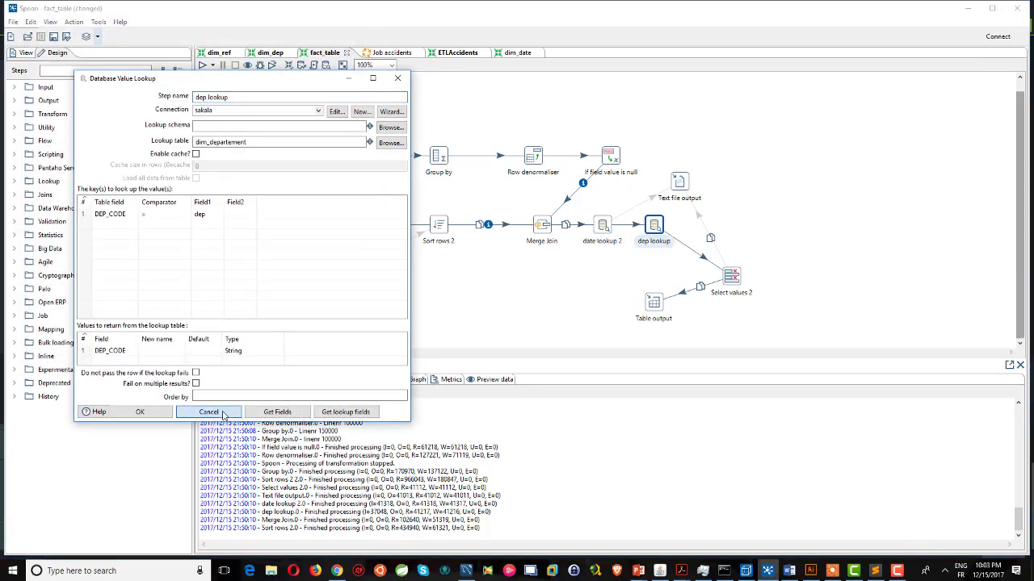
double_click(735, 285)
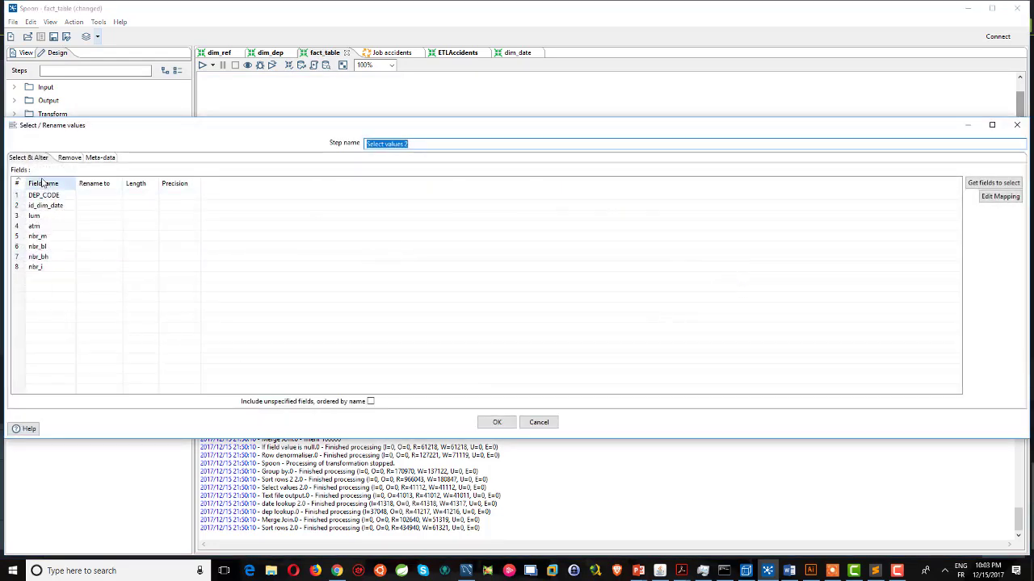
left_click(539, 422)
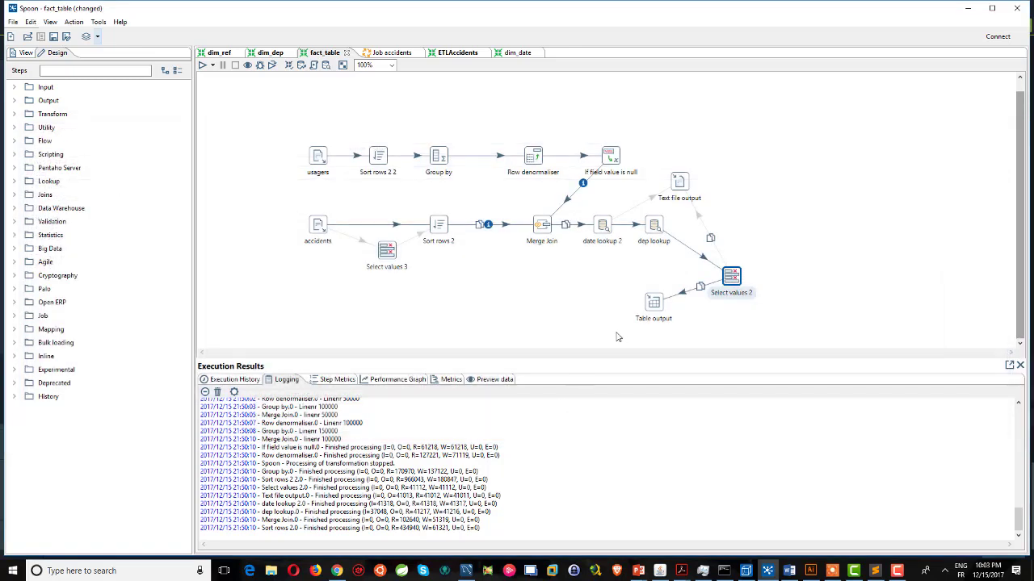
Route Select values 2 to Text file output instead of Table output, writing to filexxss.txt.
left_click(682, 298)
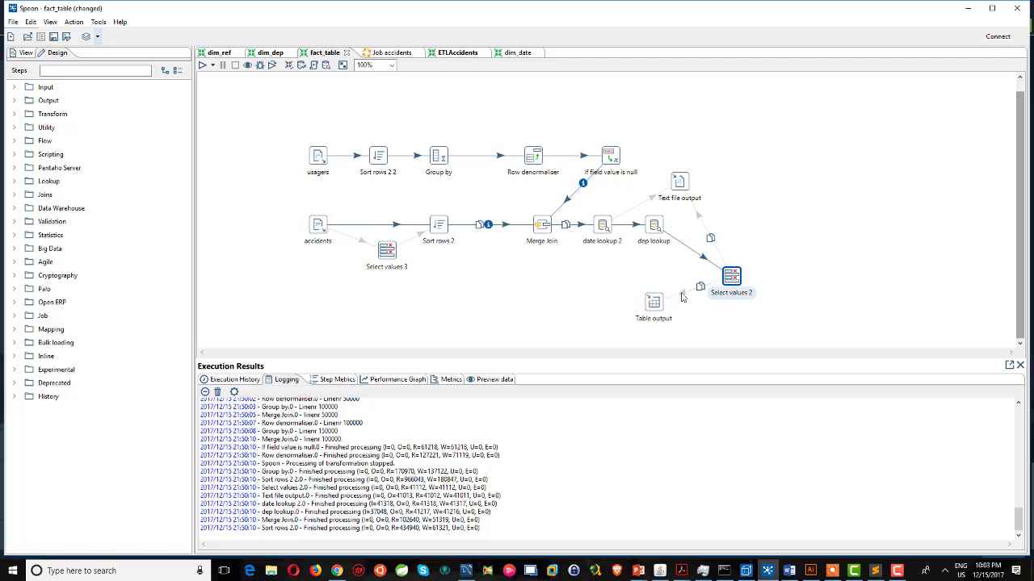
left_click(700, 225)
left_click(681, 184)
double_click(681, 184)
left_click(977, 136)
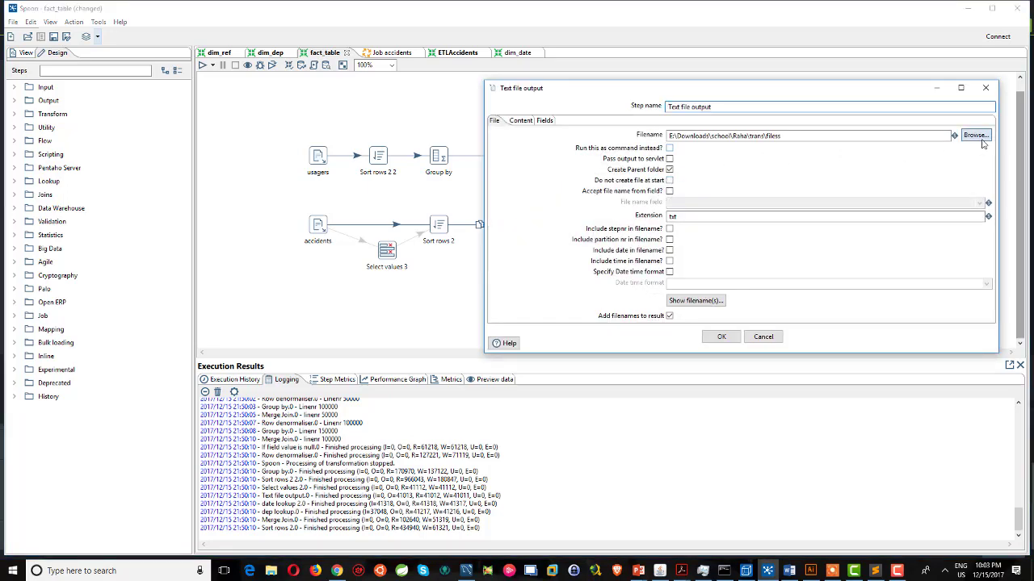
left_click(569, 332)
type("sss")
left_click(895, 369)
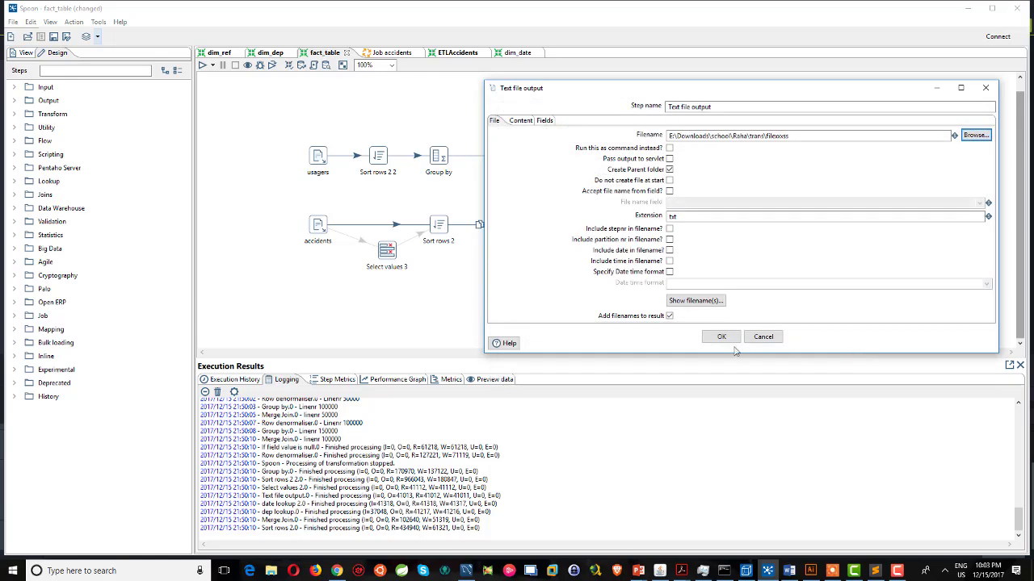
left_click(721, 337)
Run the fact_table transformation.
left_click(213, 66)
left_click(225, 76)
left_click(641, 417)
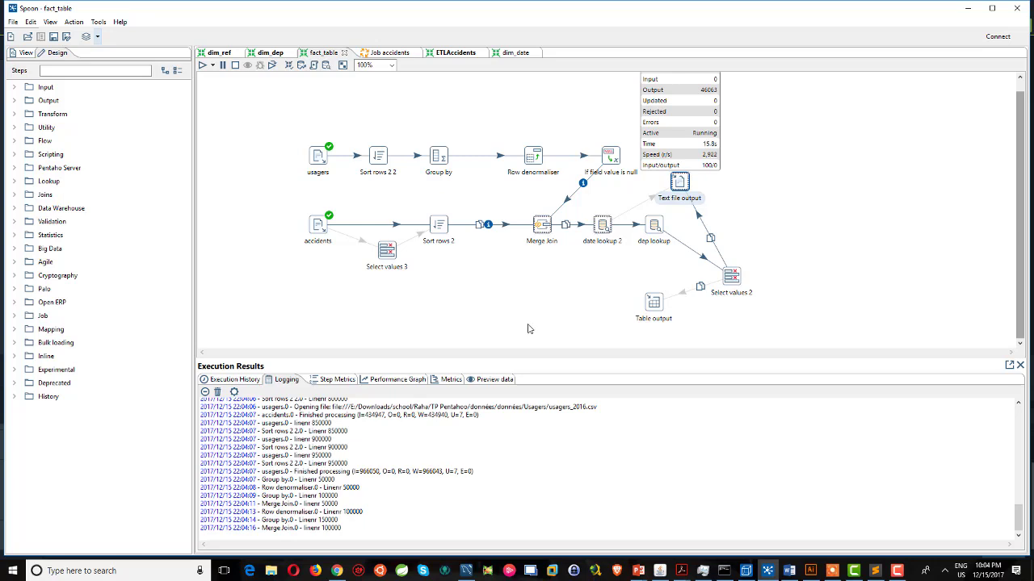
Stop the fact_table transformation after rows reach the Text file output.
left_click(236, 66)
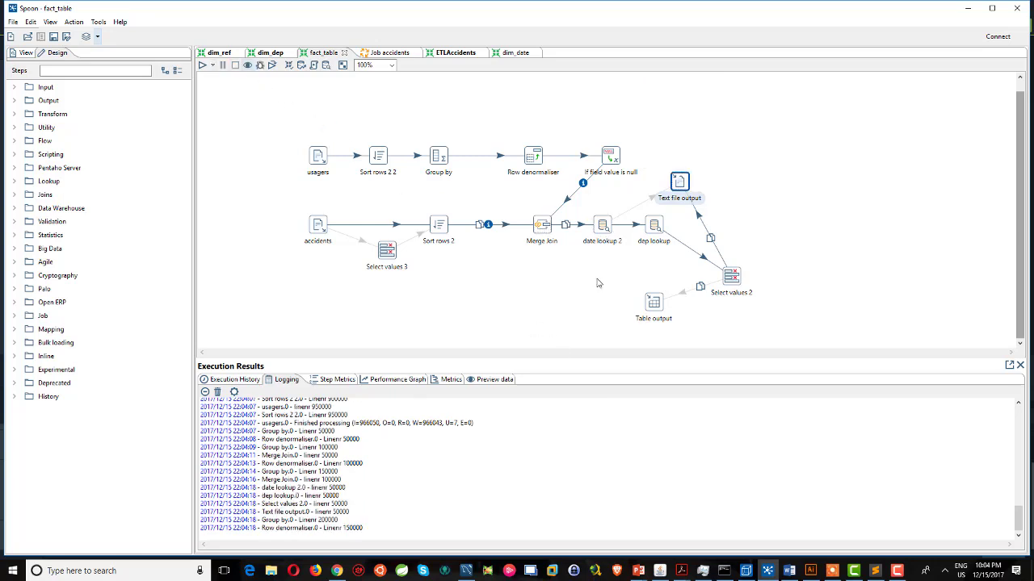
Open filexxss.txt from the Text file output step's folder in Sublime Text.
double_click(680, 183)
left_click(976, 136)
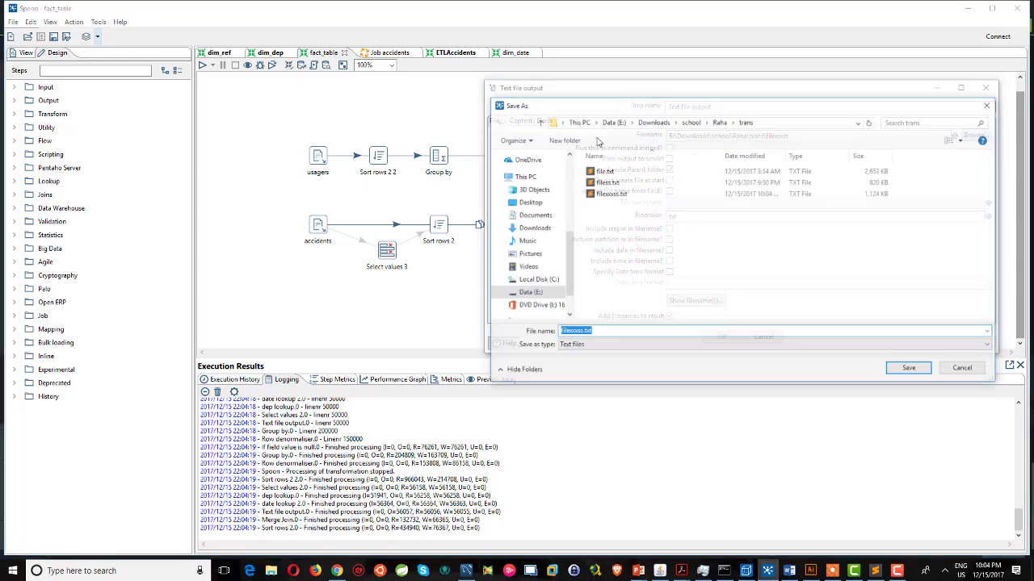
right_click(611, 195)
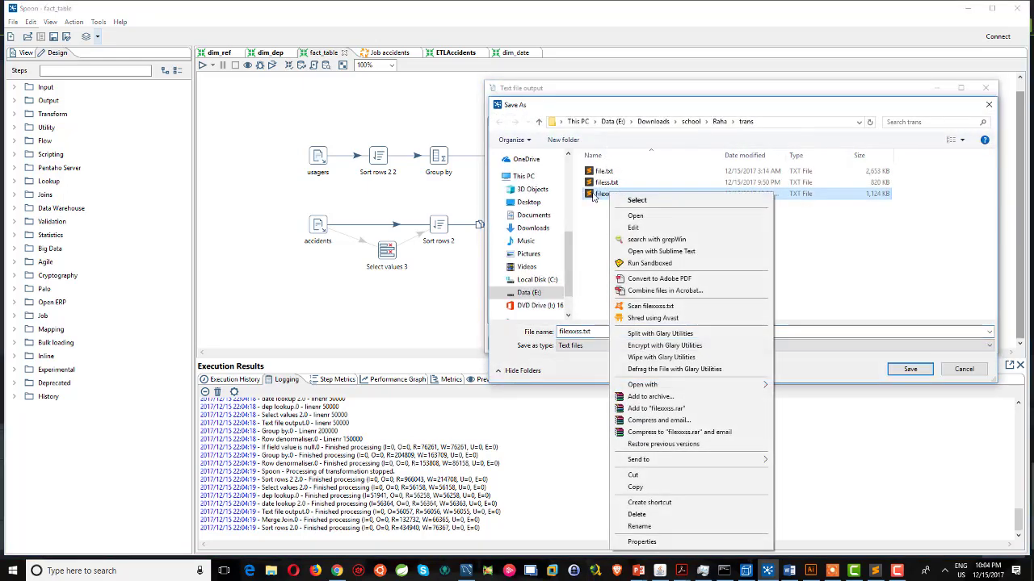
left_click(661, 251)
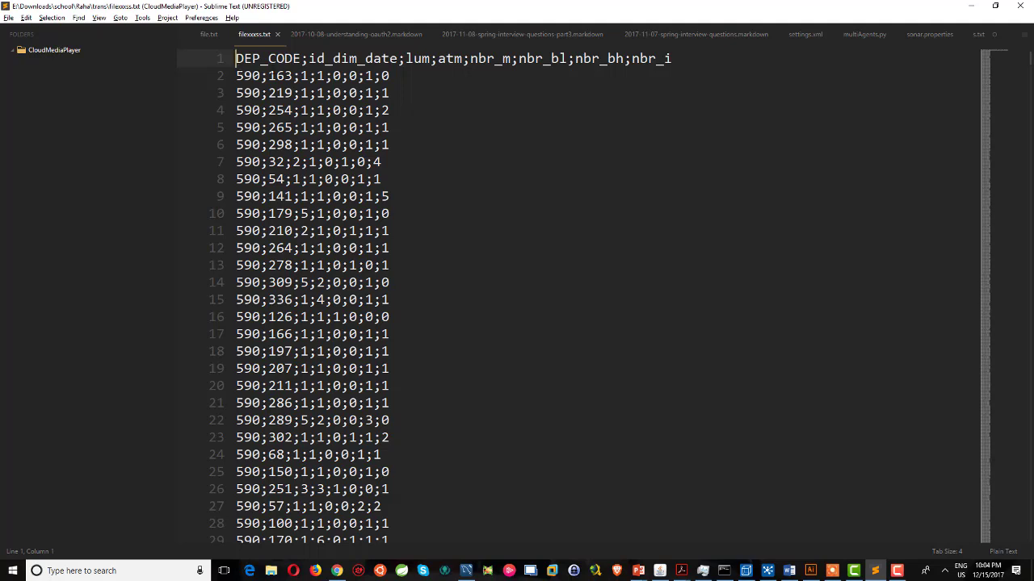
Scroll through the filexxss.txt rows, then return to the Spoon window.
scroll(565, 299, "down", 10)
scroll(565, 299, "up", 2)
key("alt+Tab")
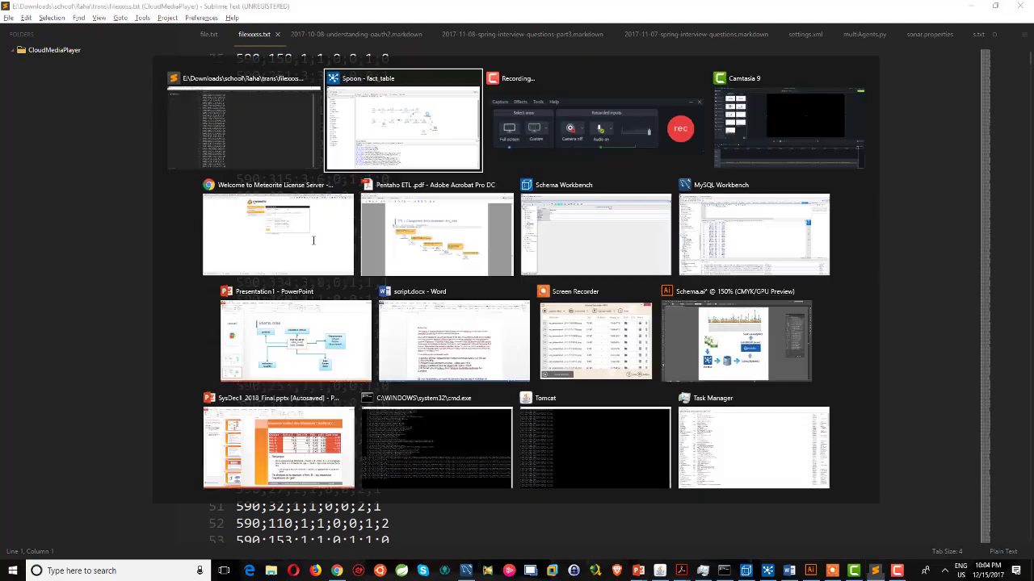
key("alt+Tab")
key("alt+Tab")
key("alt+shift+Tab")
key("alt+shift+Tab")
Redirect fact_table rows from Text file output back to Table output, then show Job accidents.
left_click(960, 369)
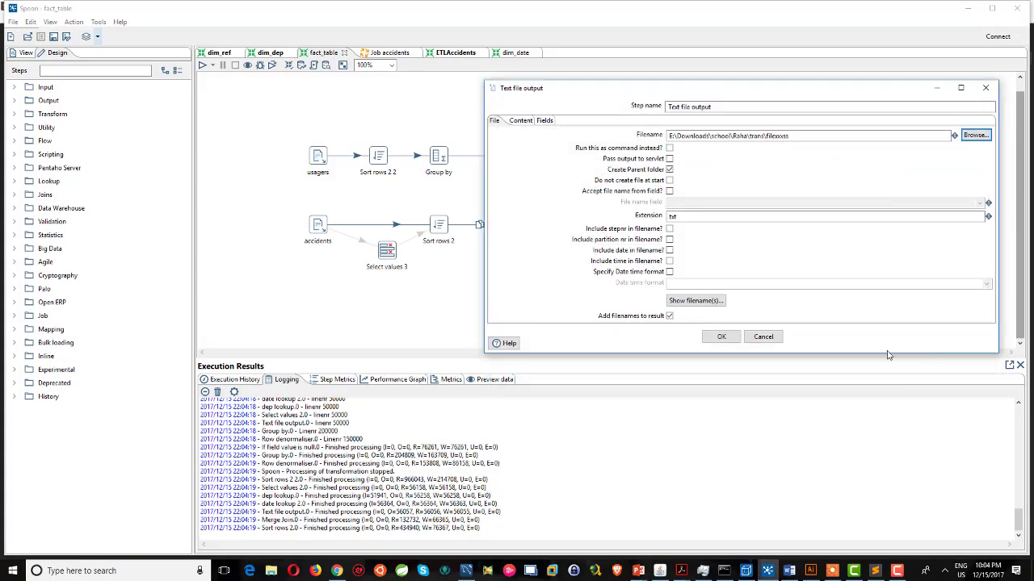
left_click(762, 338)
left_click(705, 219)
left_click(691, 290)
left_click(386, 52)
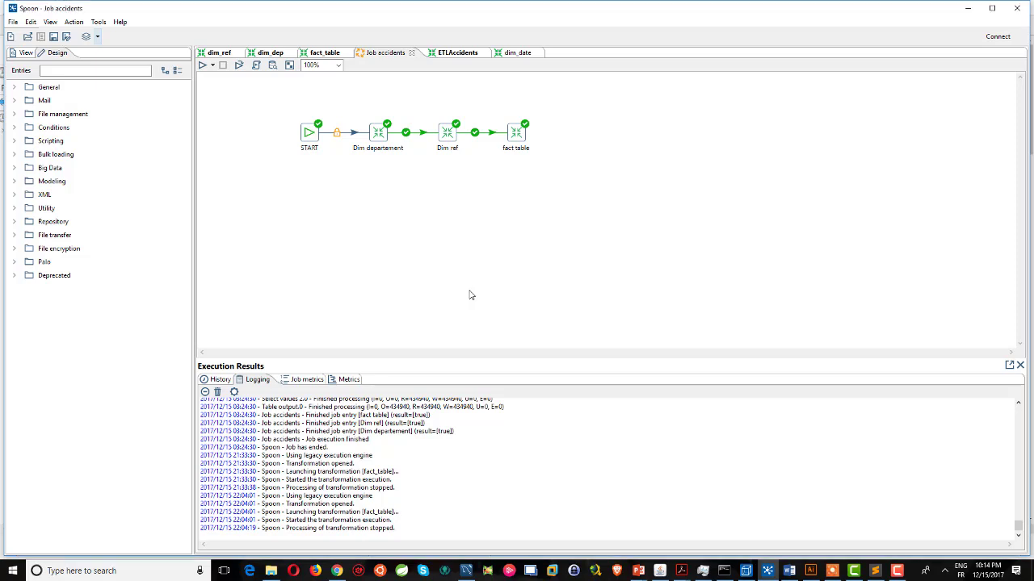
Switch to File Explorer showing the pdi-ce-7.1.0.0-12 data-integration folder.
left_click(271, 571)
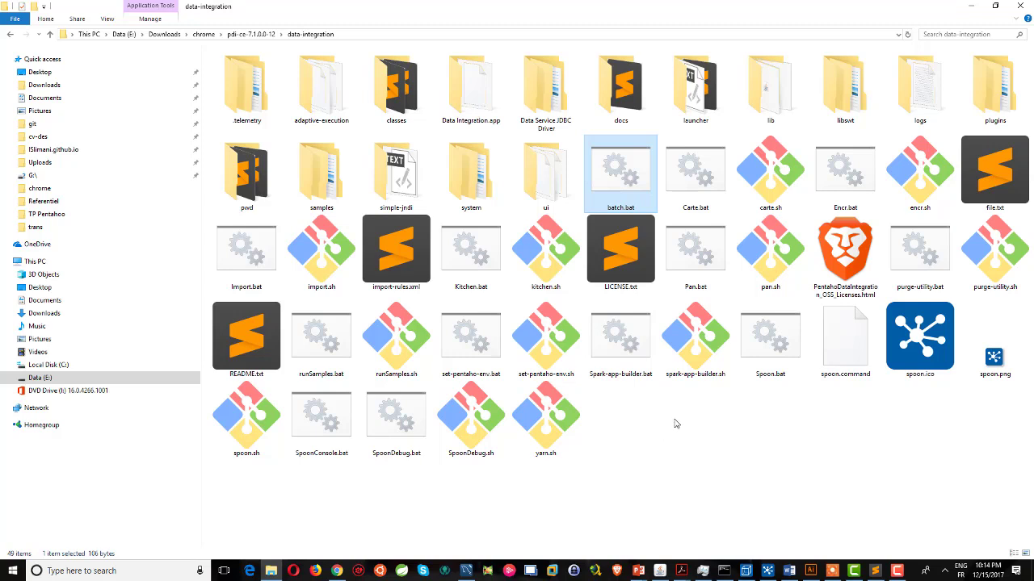
Create a new empty text document and rename it 1.bat, accepting the extension change.
right_click(675, 421)
mouse_move(727, 395)
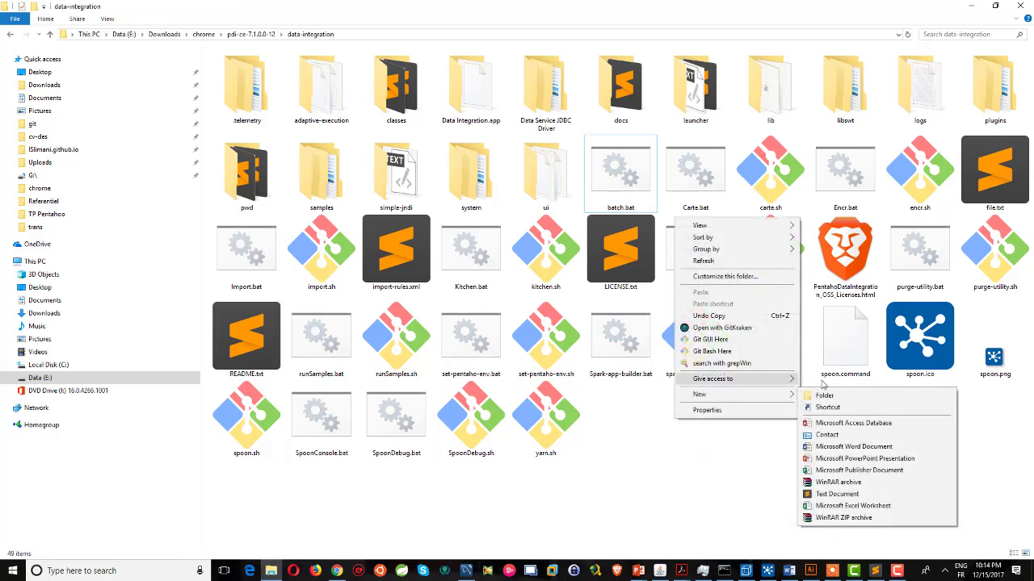
left_click(837, 493)
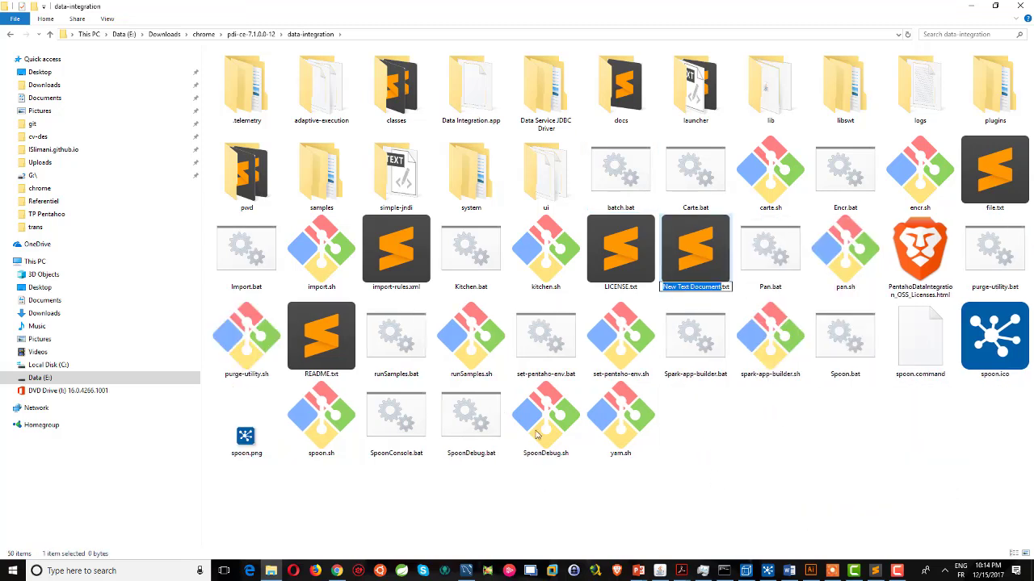
left_click(691, 287)
left_click_drag(663, 286, 780, 286)
type("t.bat")
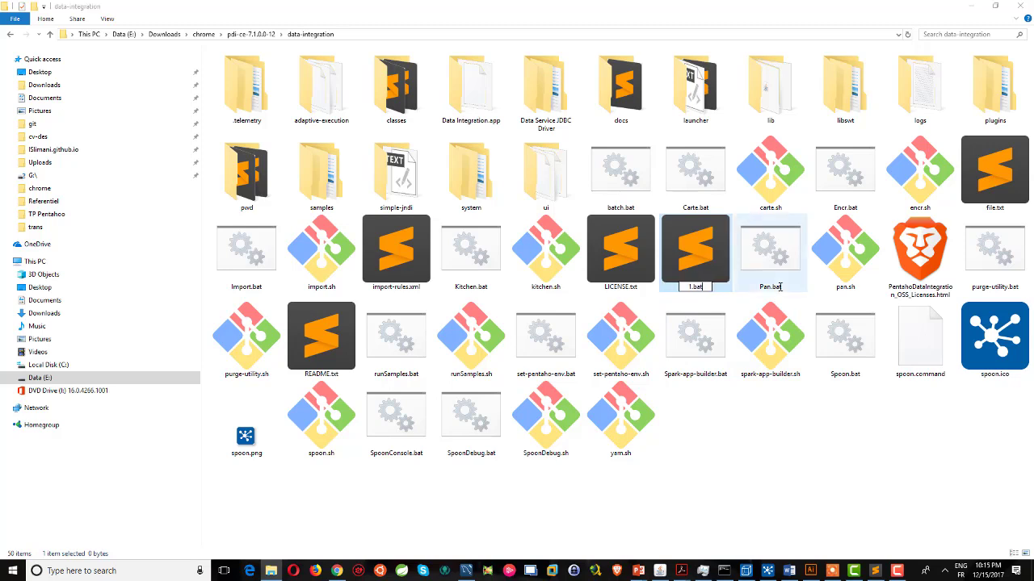
key("Return")
left_click(565, 289)
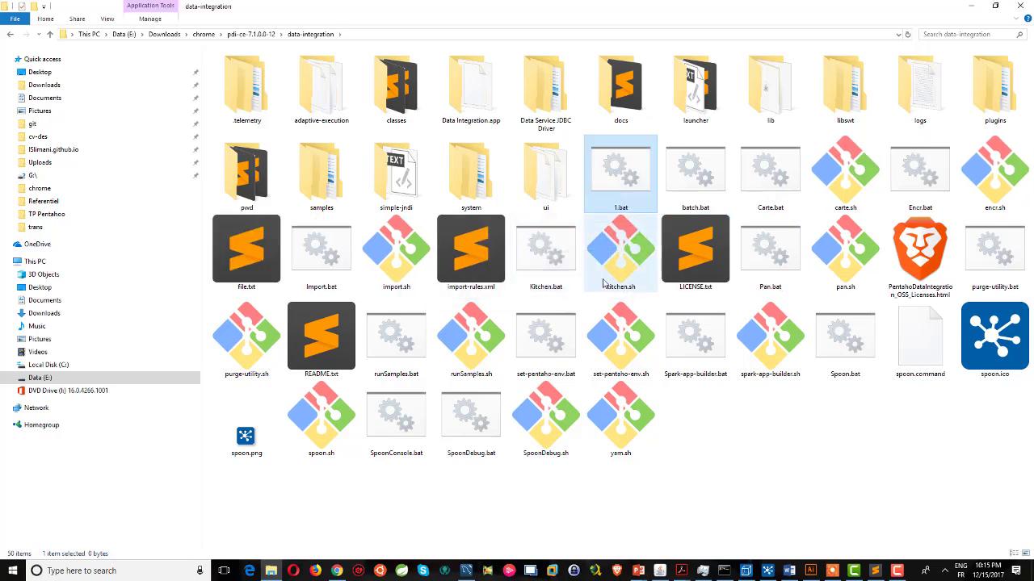
right_click(695, 195)
Open batch.bat in Notepad and review its Kitchen.bat command line.
left_click(717, 213)
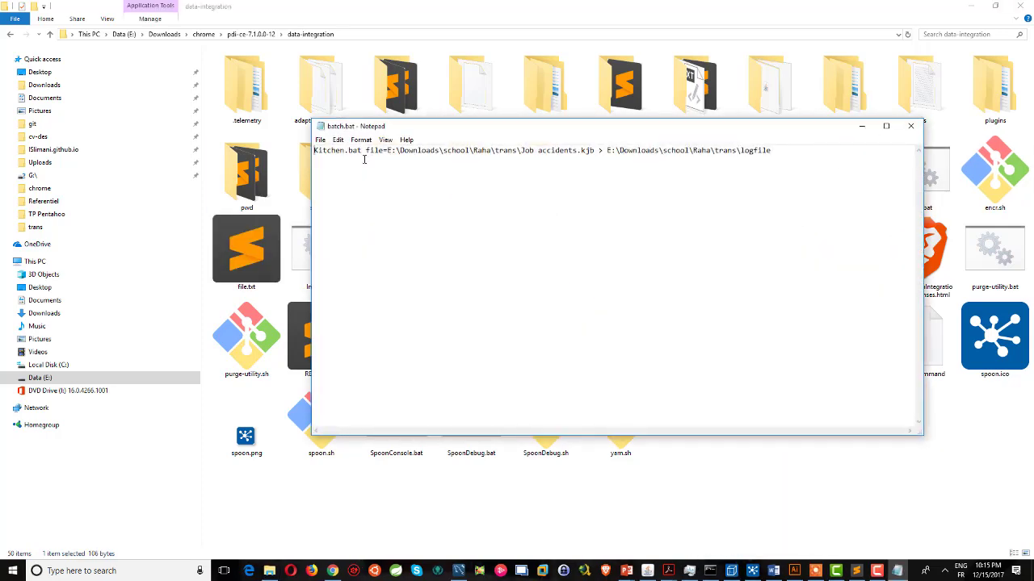
left_click_drag(425, 129, 274, 213)
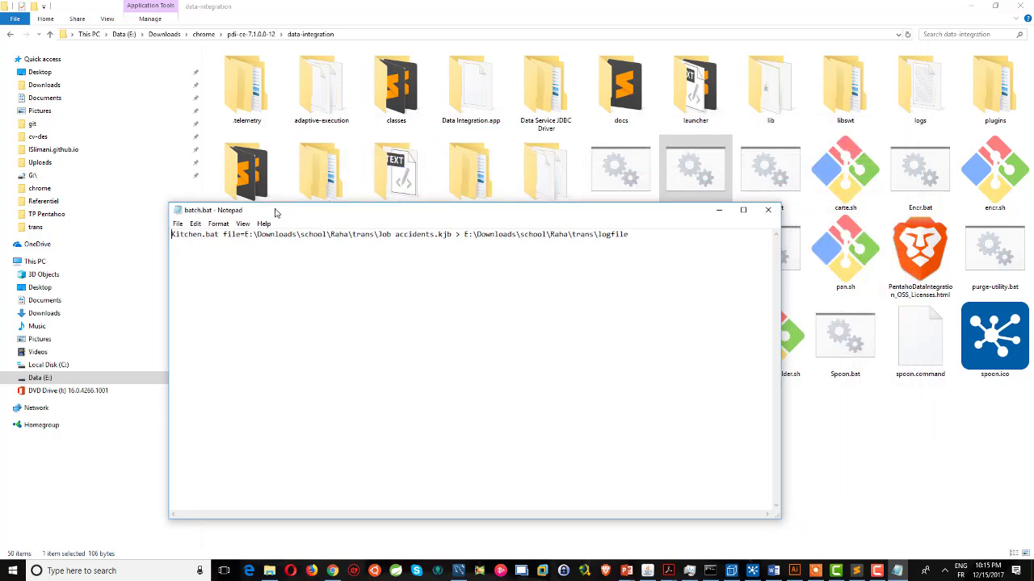
double_click(217, 235)
left_click(217, 234)
Check the Job accidents save folder in Spoon's Save as dialog without saving, then close the batch.bat notes.
left_click(752, 571)
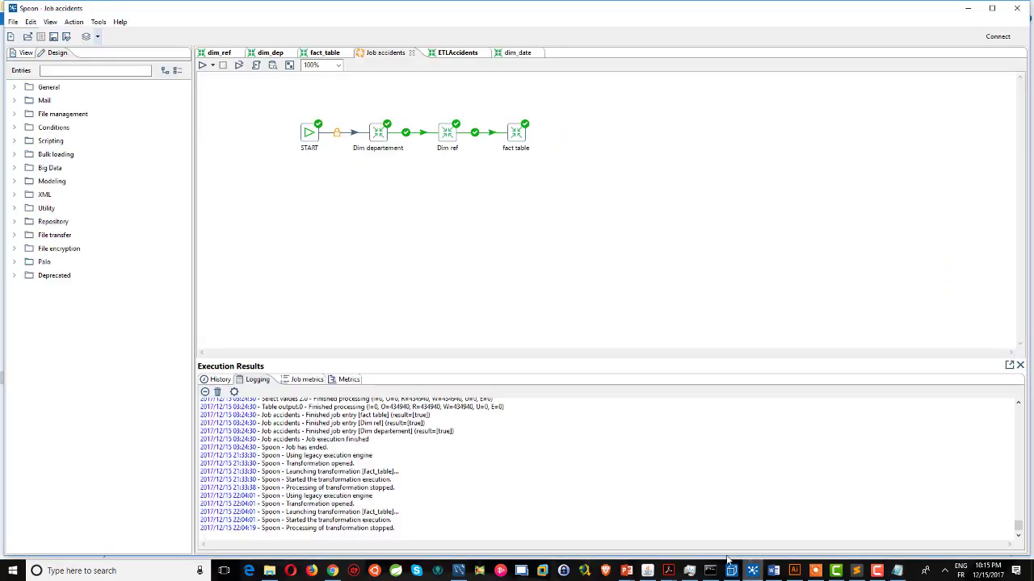
left_click(13, 22)
left_click(34, 120)
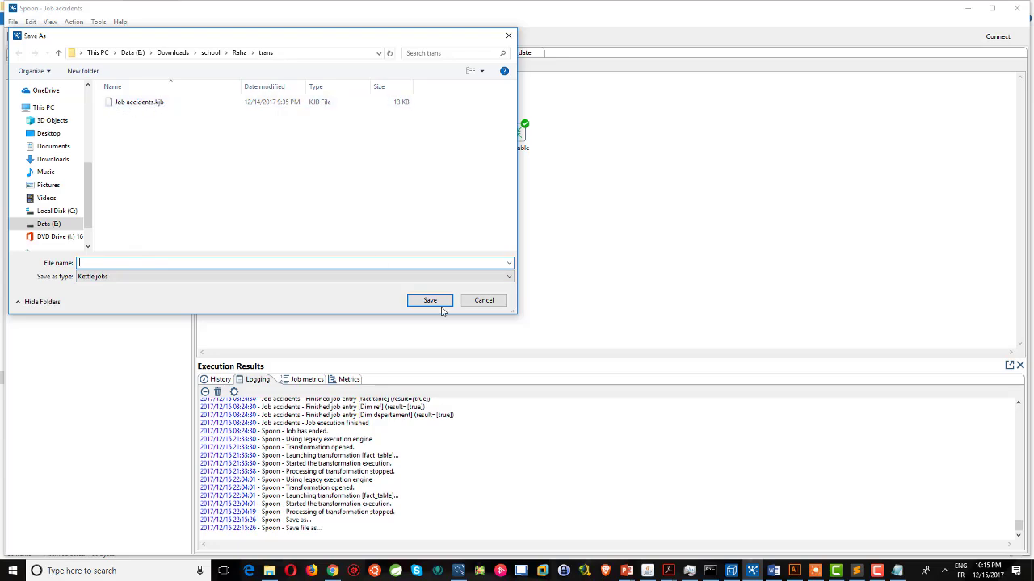
left_click(485, 300)
key("alt+Tab")
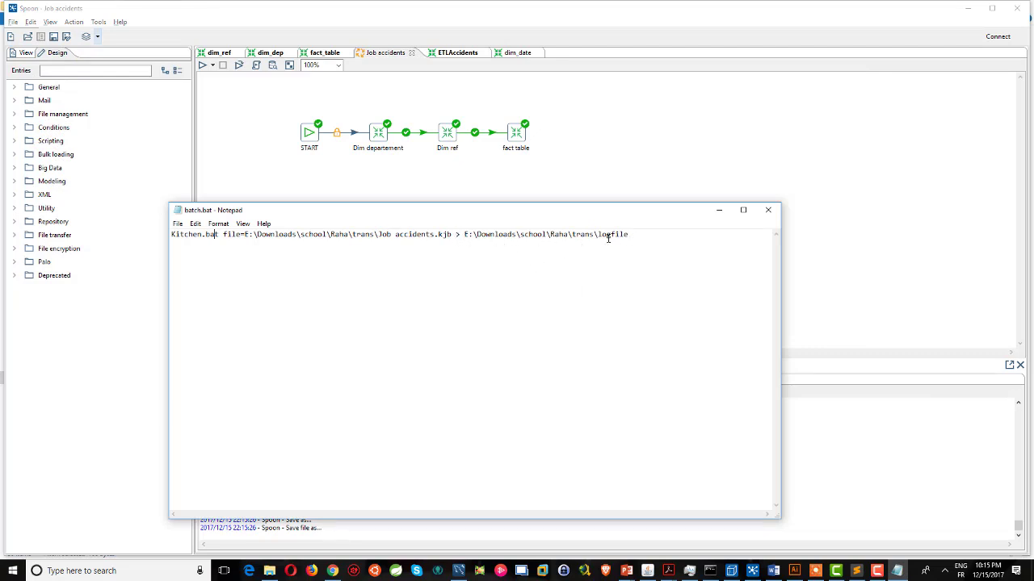
left_click(768, 212)
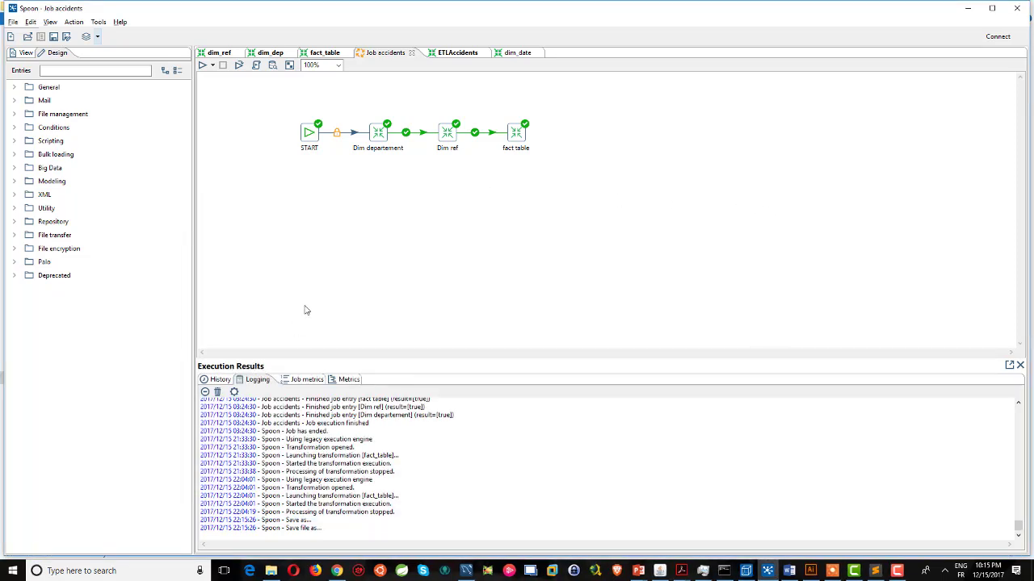
Launch Task Scheduler from Windows search and show the Task Scheduler Library.
left_click(115, 571)
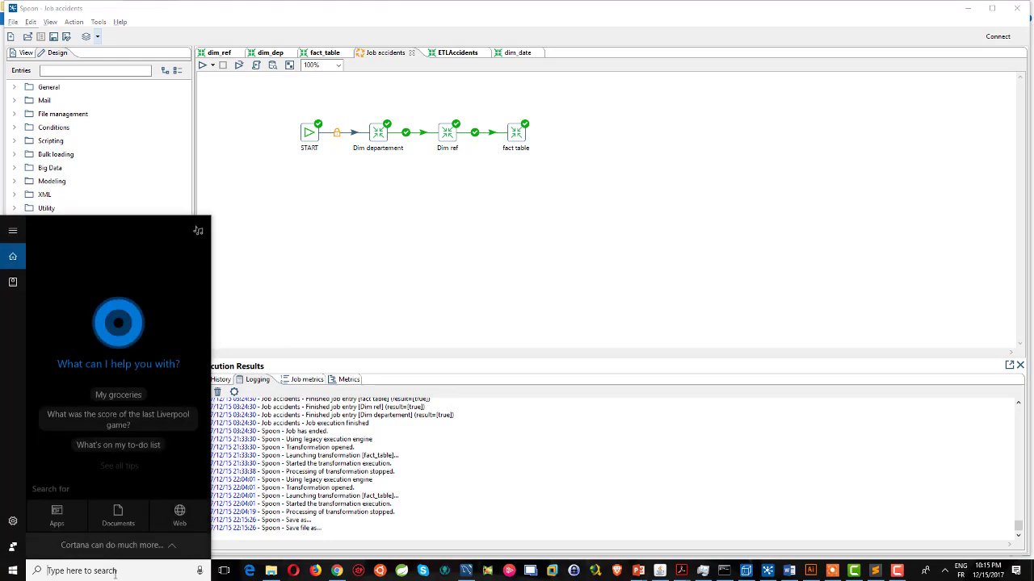
type("sch")
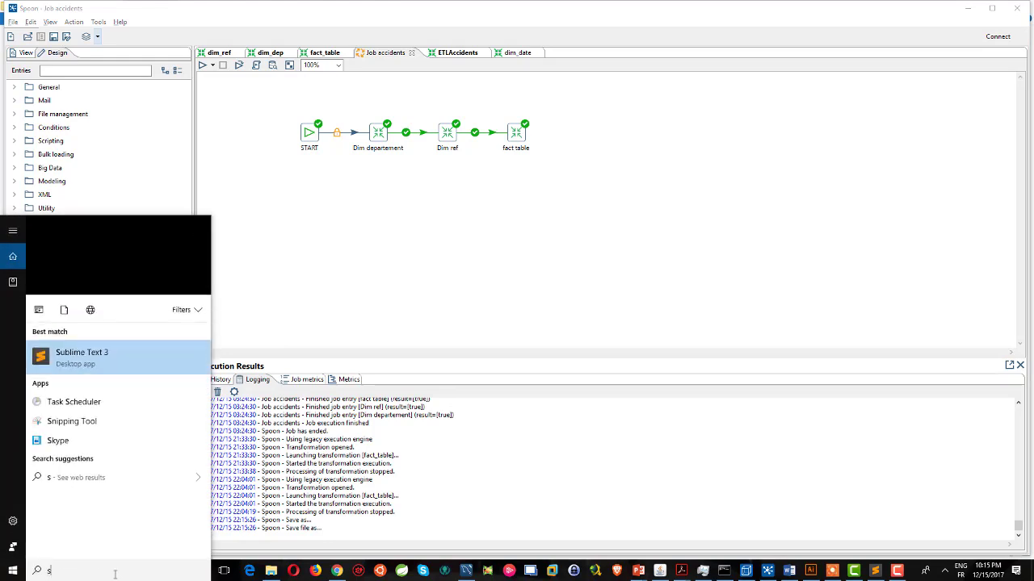
left_click(110, 277)
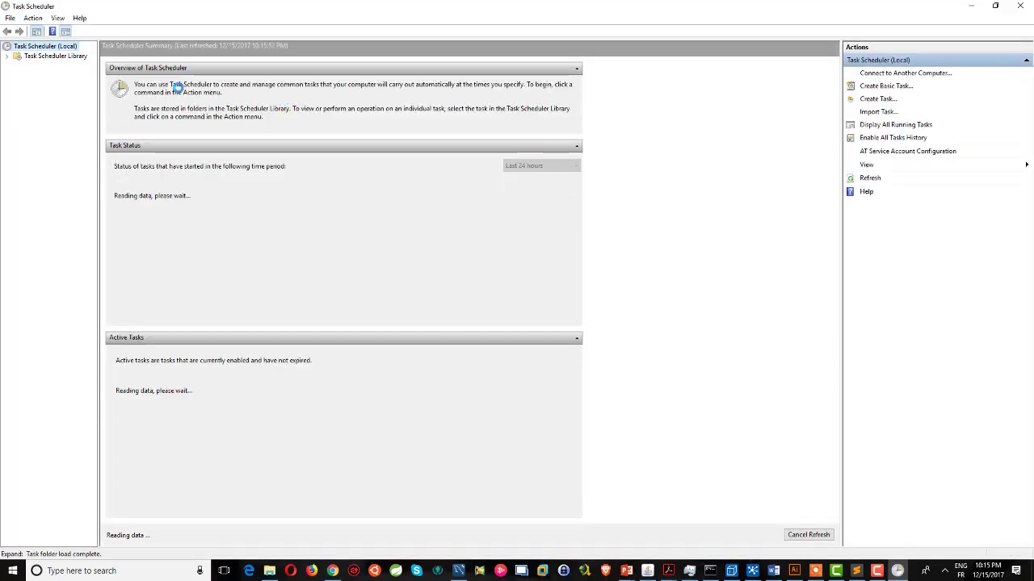
left_click(50, 58)
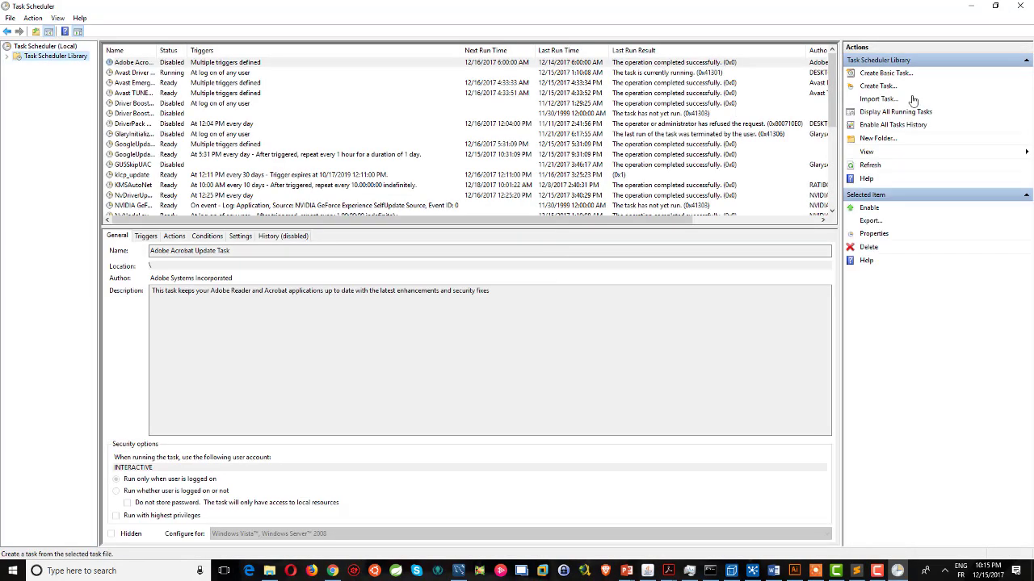
Start a basic task named Accidents with a Daily trigger recurring every 1 day.
left_click(886, 73)
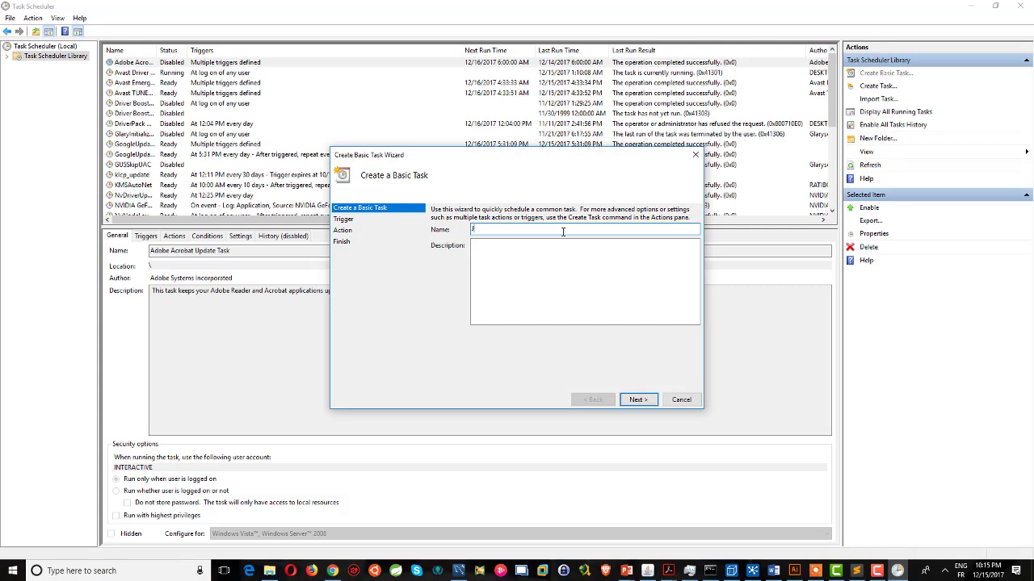
type("Accidents")
left_click(638, 400)
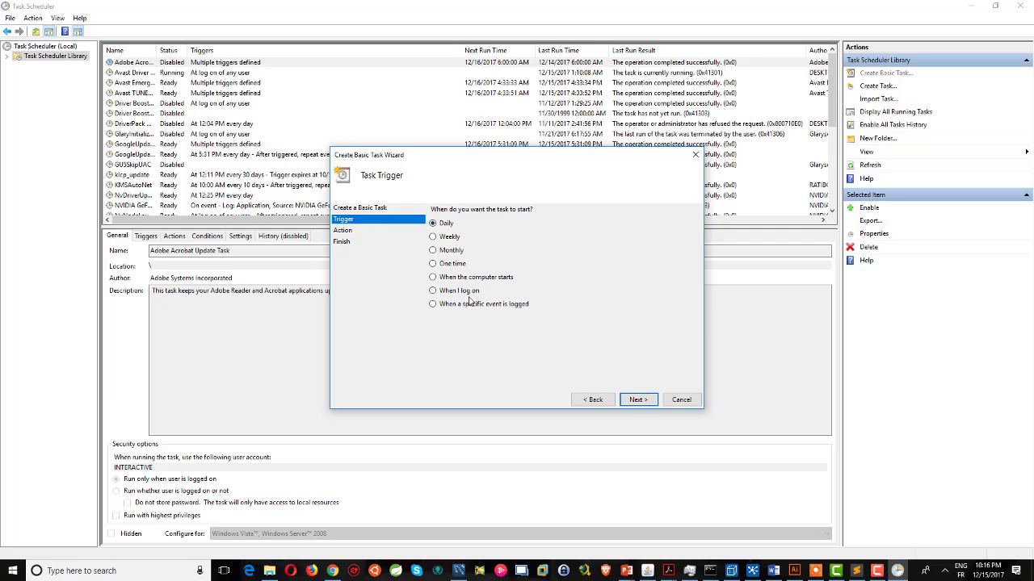
left_click(638, 400)
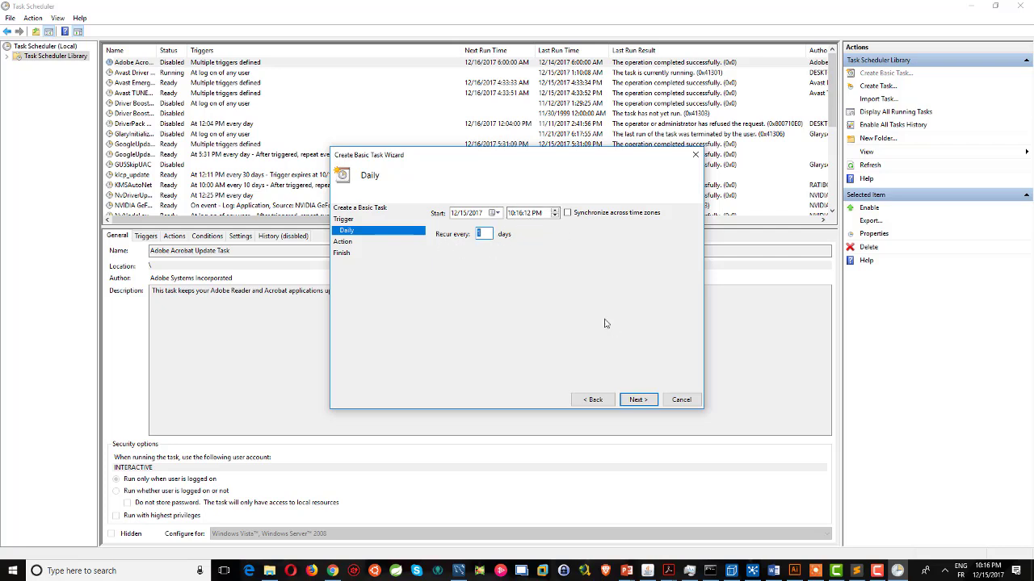
left_click(637, 399)
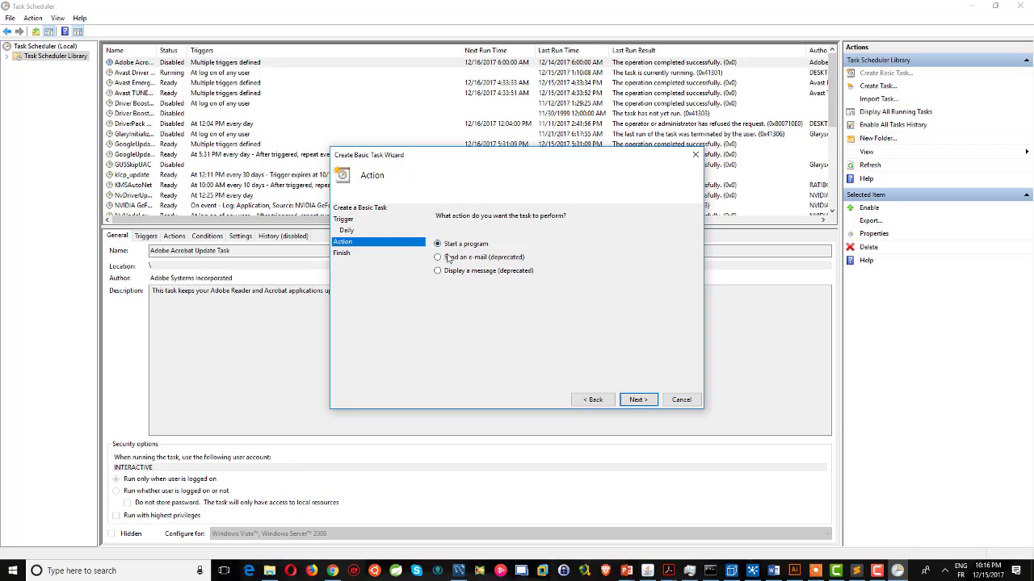
Choose Start a program and paste in the copied data-integration folder path.
left_click(622, 394)
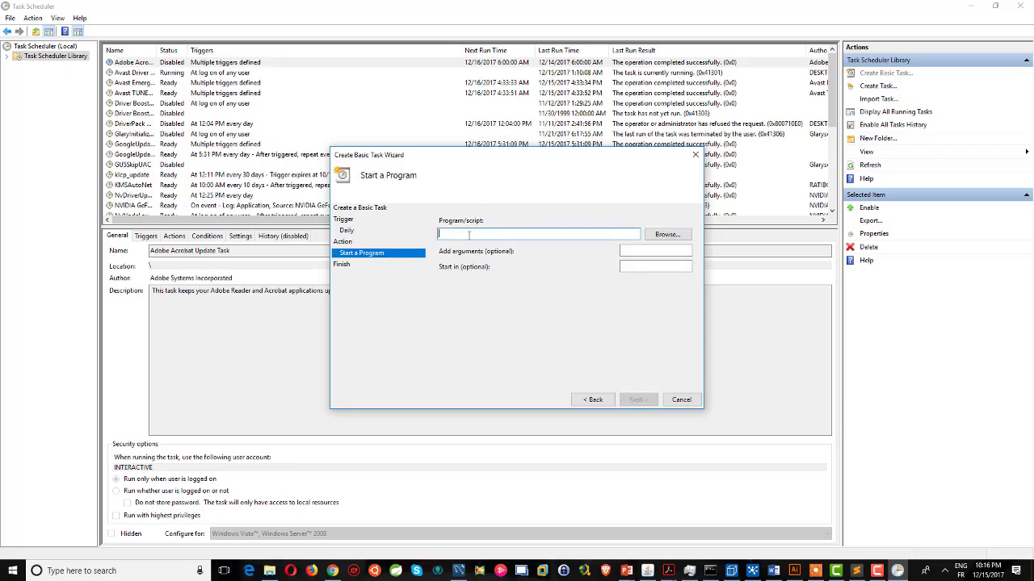
left_click(269, 571)
left_click(357, 36)
key("ctrl+c")
key("alt+Tab")
key("ctrl+v")
Browse to the data-integration folder and pick batch.bat as the program.
left_click(666, 234)
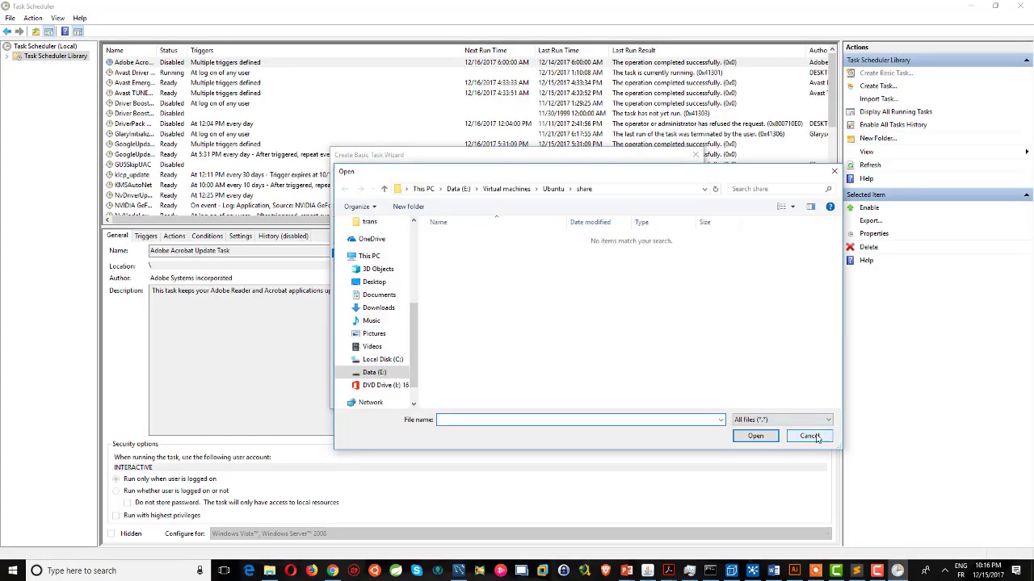
left_click(656, 199)
key("ctrl+v")
left_click(714, 189)
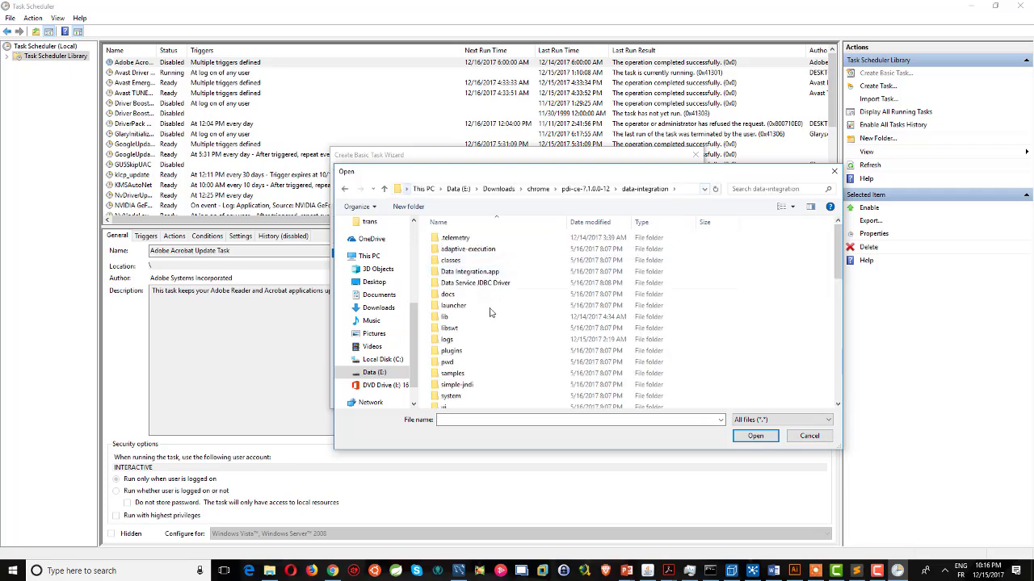
scroll(499, 321, "down", 5)
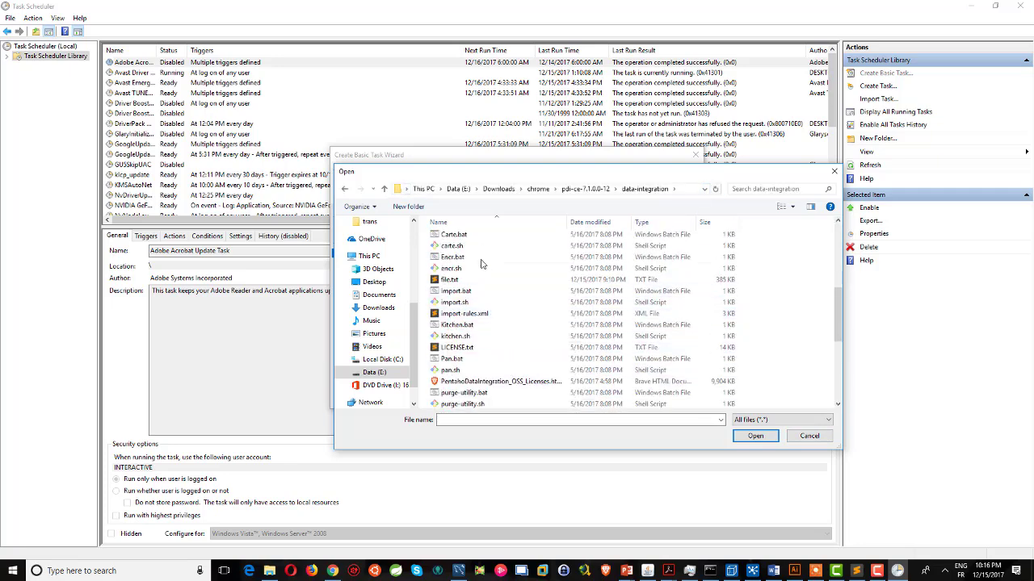
double_click(454, 257)
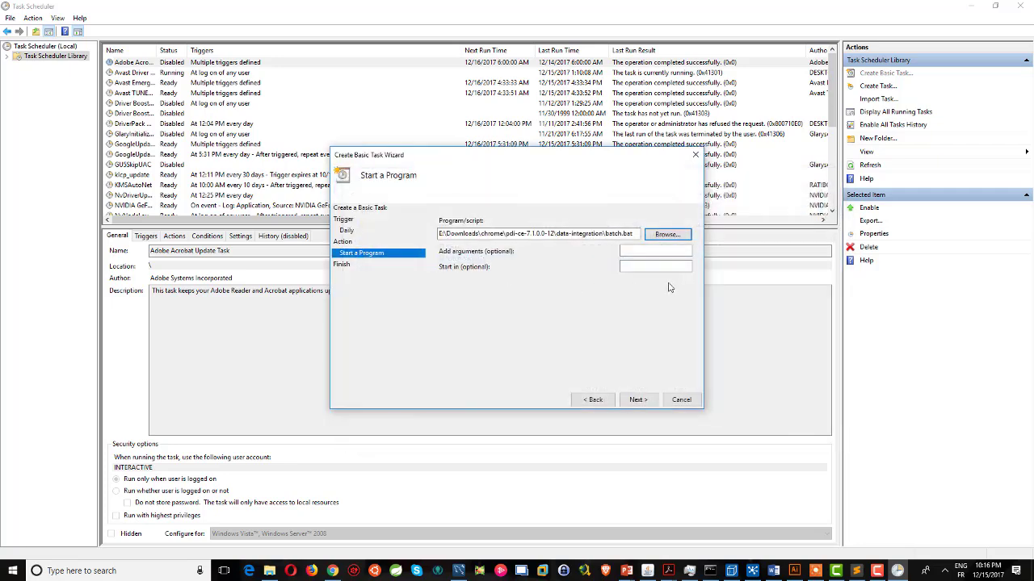
Finish creating the Accidents task and switch to MySQL Workbench.
left_click(638, 399)
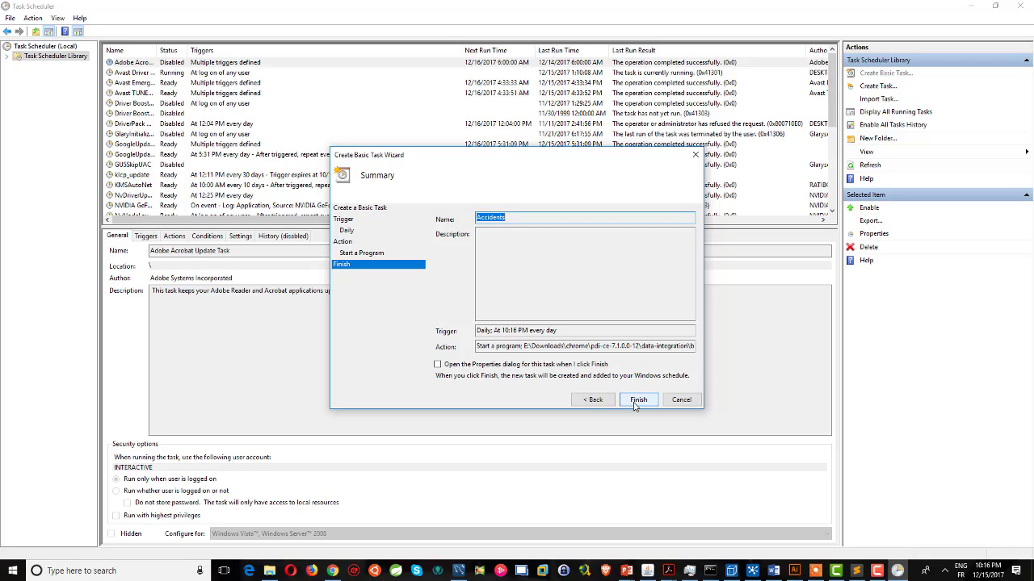
left_click(636, 400)
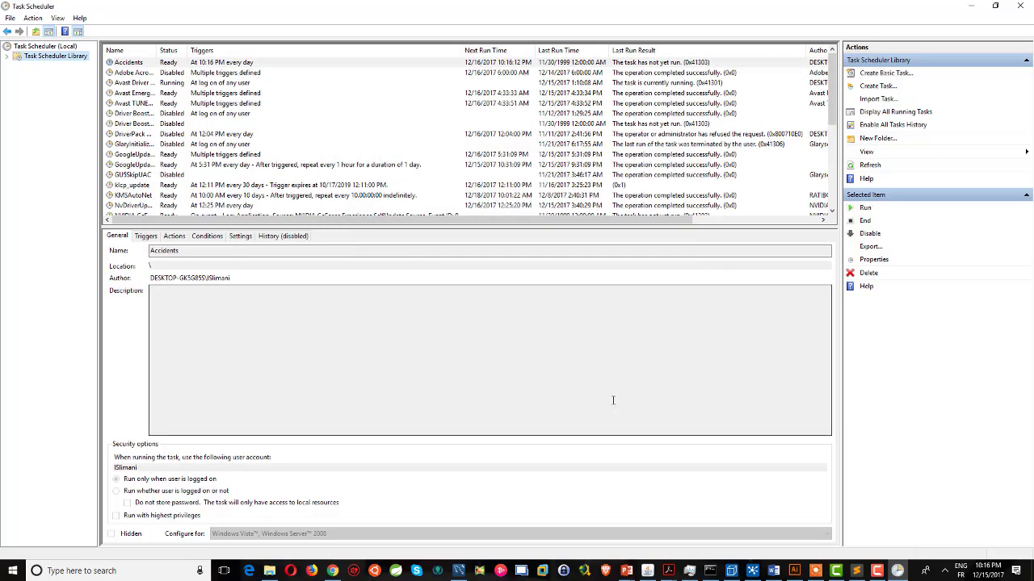
left_click(458, 571)
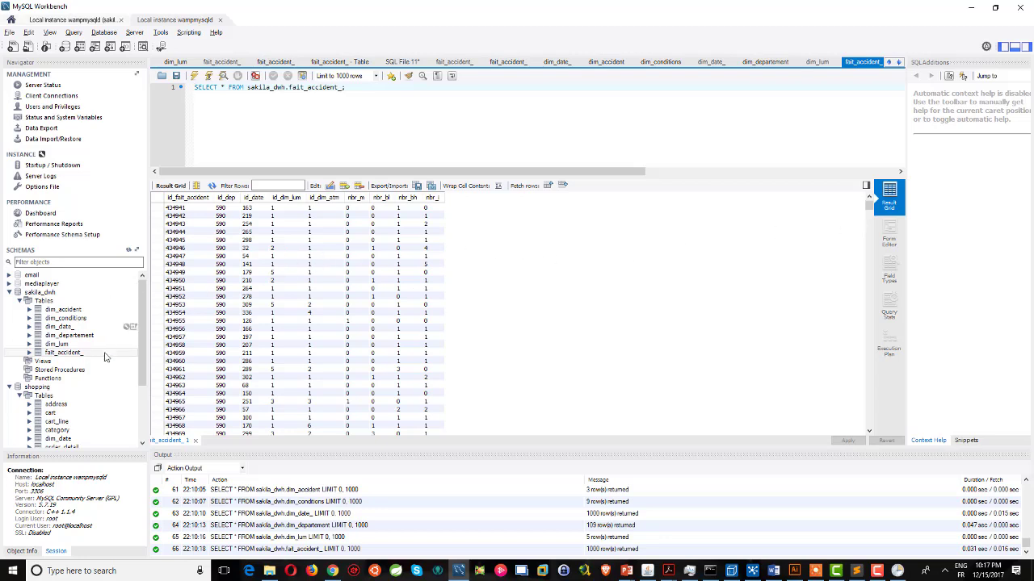
Preview the first 1000 rows of dim_accident, dim_conditions, dim_date_, dim_departement and dim_lum.
right_click(66, 311)
left_click(112, 315)
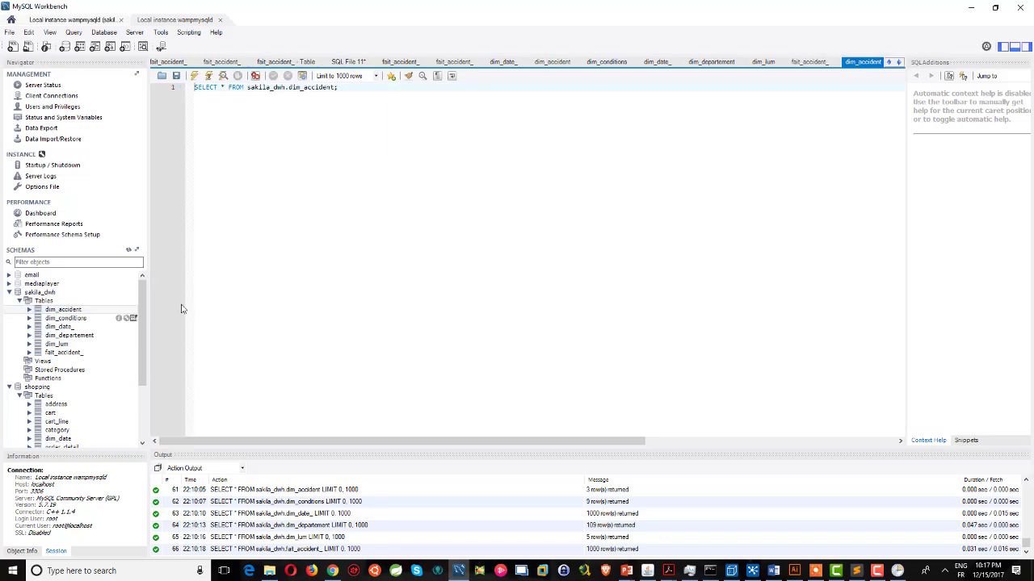
right_click(84, 318)
left_click(109, 324)
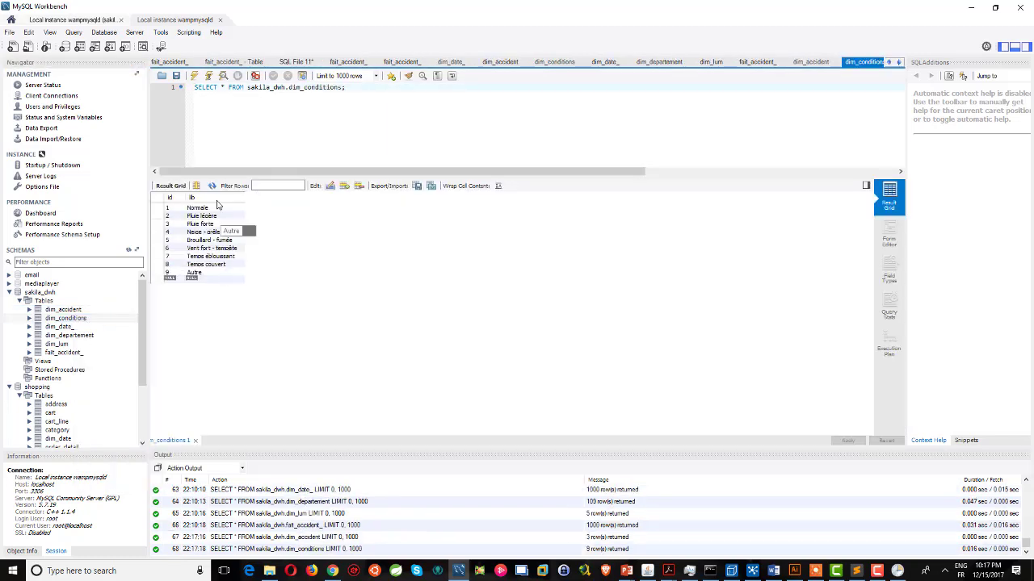
right_click(66, 326)
left_click(132, 334)
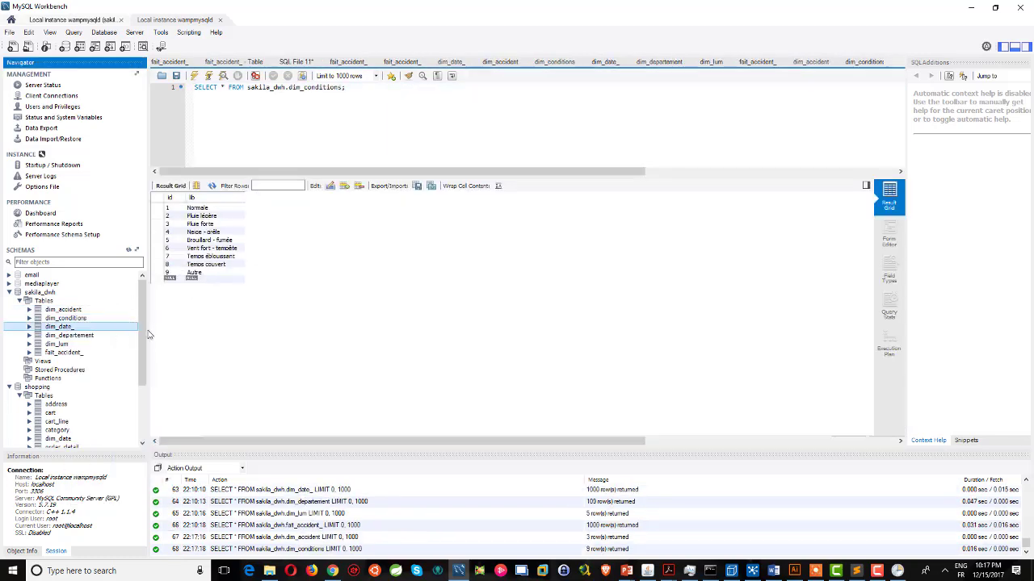
right_click(71, 336)
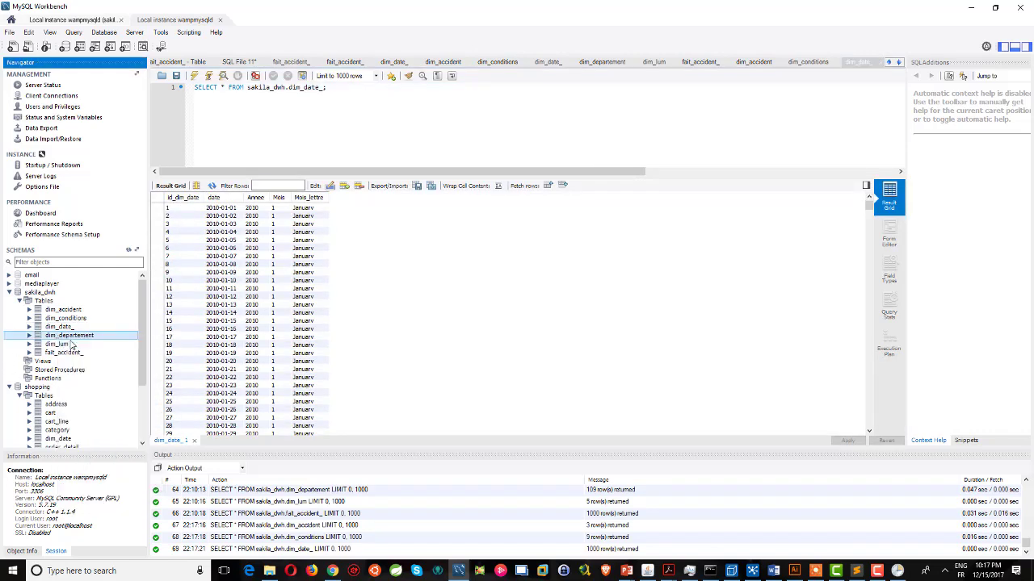
left_click(74, 341)
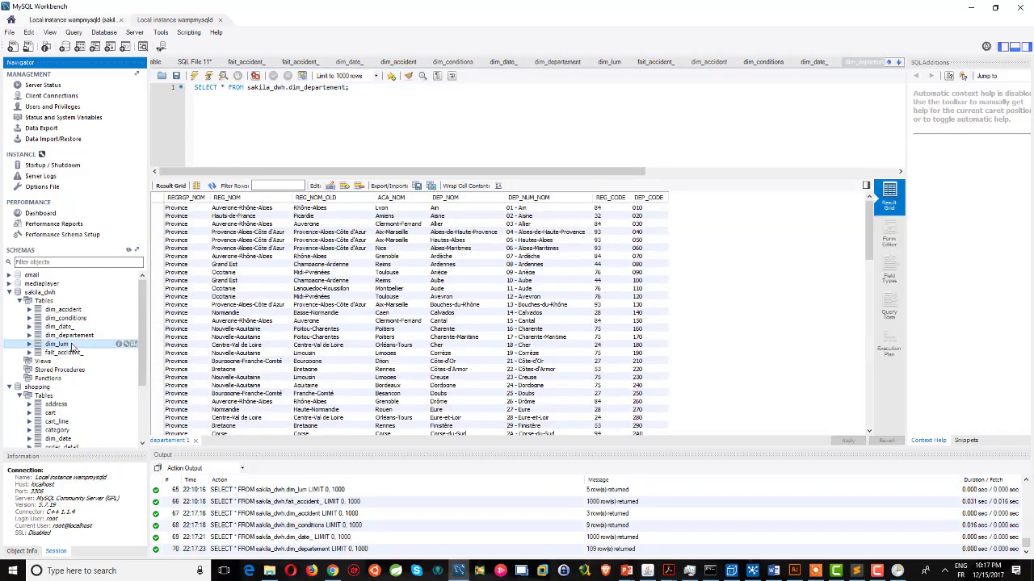
right_click(71, 345)
left_click(121, 349)
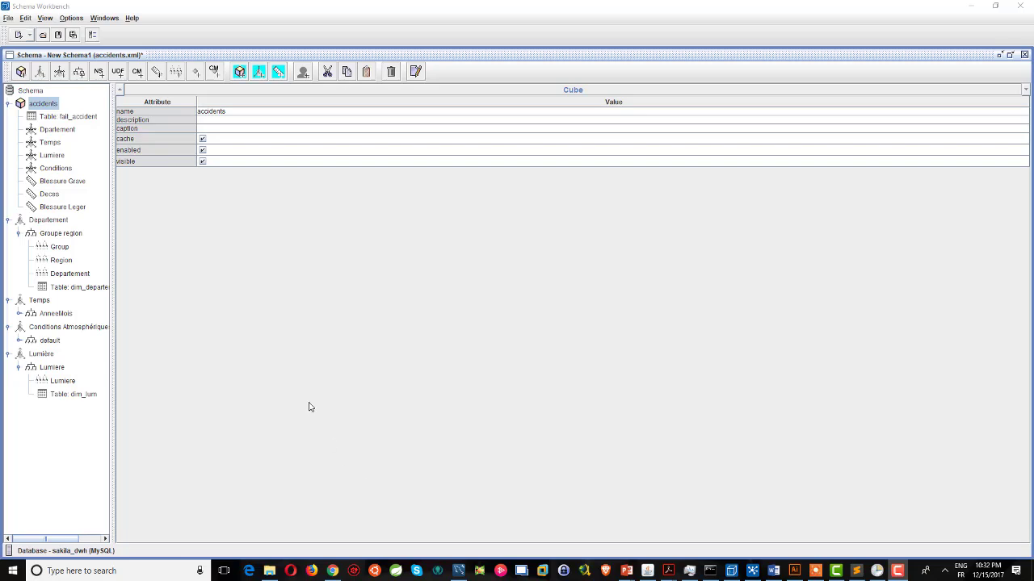
Open the Options > Connection database settings, then switch to the lib folder window.
left_click(70, 18)
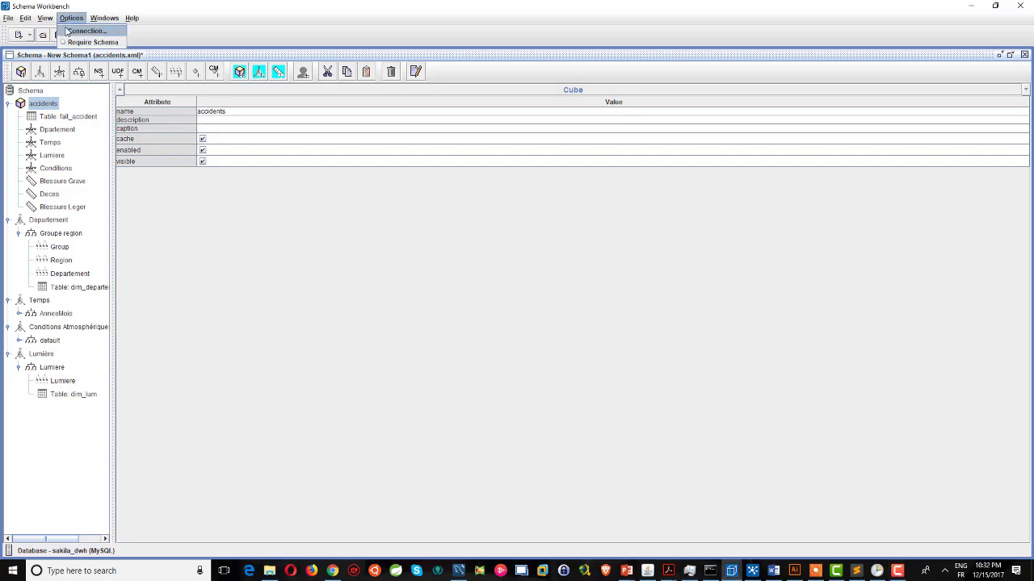
left_click(85, 31)
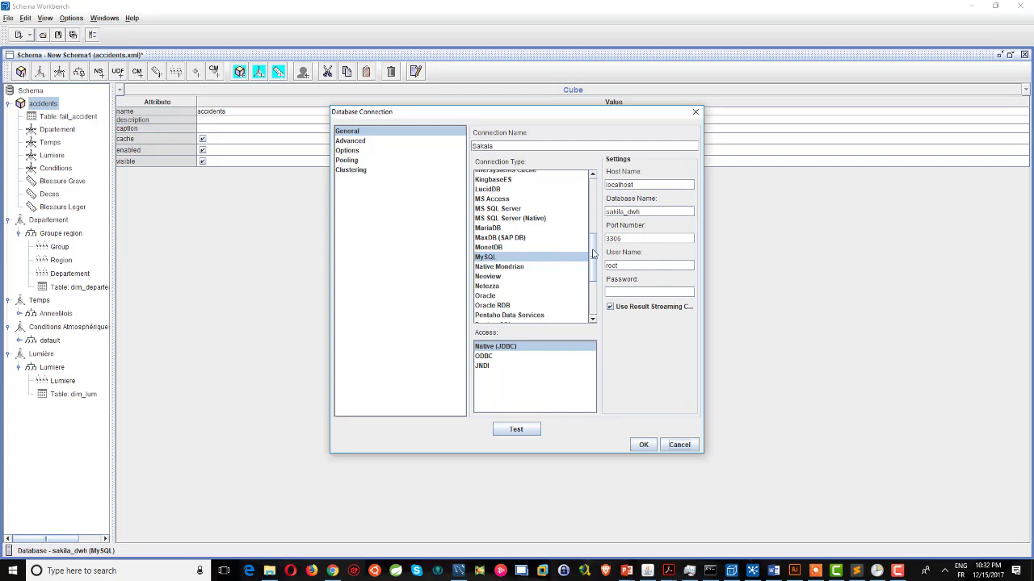
left_click_drag(594, 253, 594, 255)
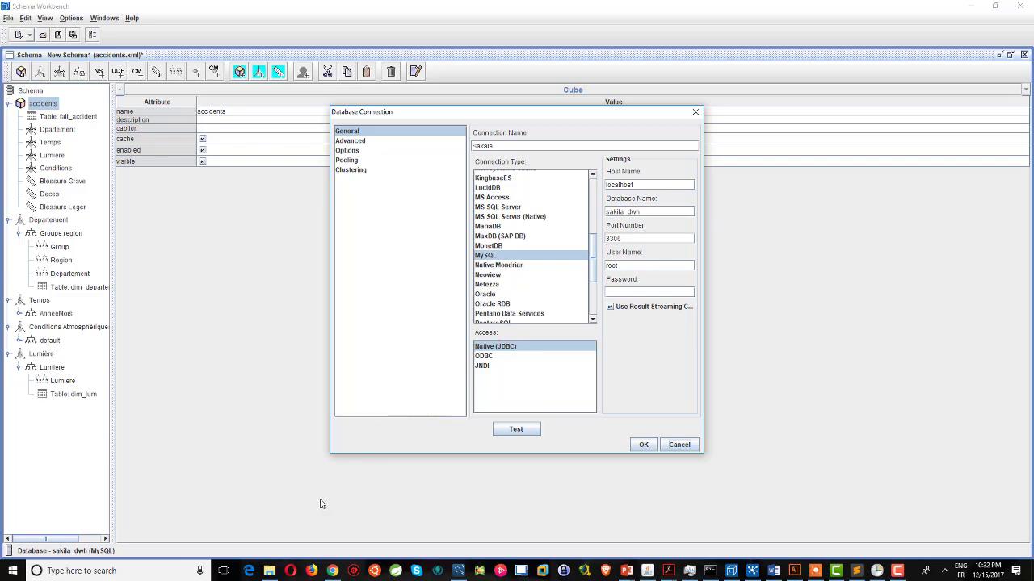
left_click(270, 570)
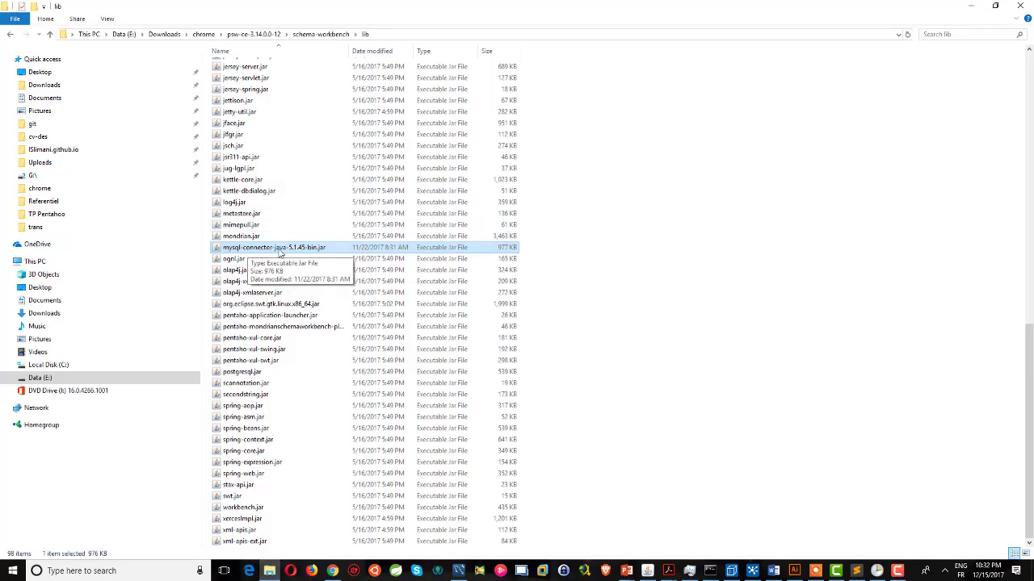
Open the schema-workbench folder, test the Sakala connection successfully, and cancel the dialog.
left_click(322, 34)
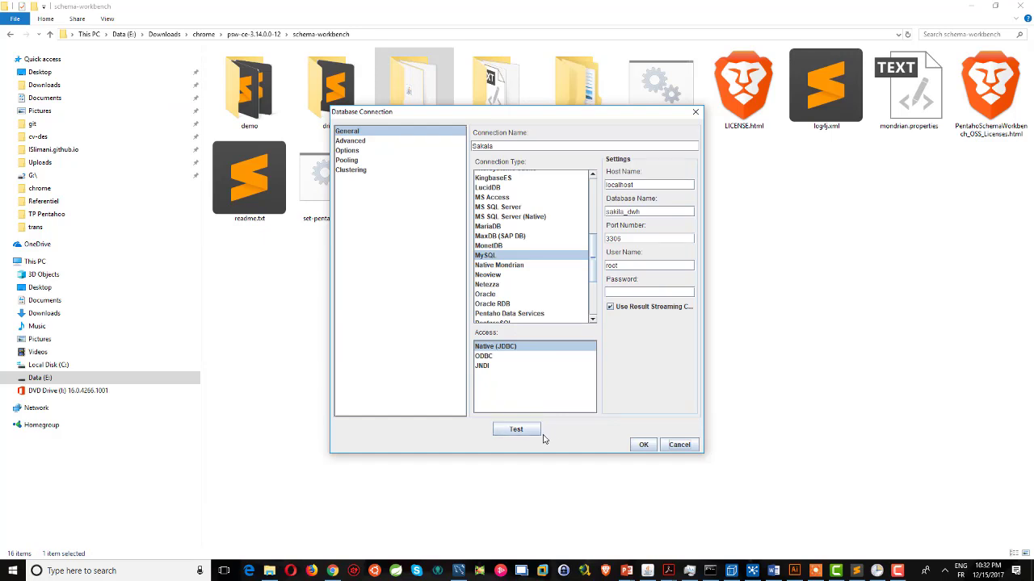
left_click(516, 429)
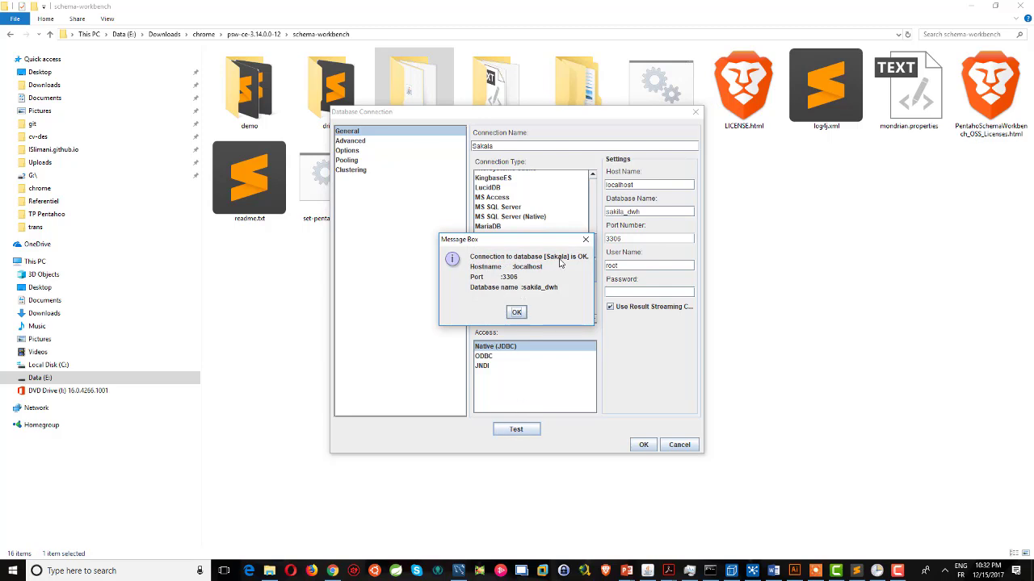
left_click(517, 313)
left_click(676, 445)
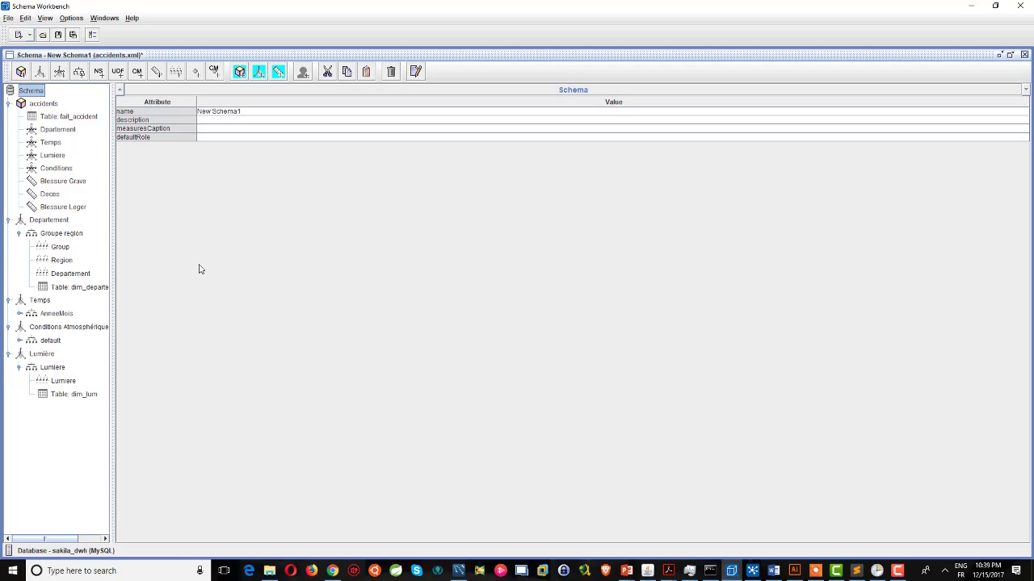
Add cube cube1 using the fait_accident_ table, then add a new shared dimension.
right_click(36, 95)
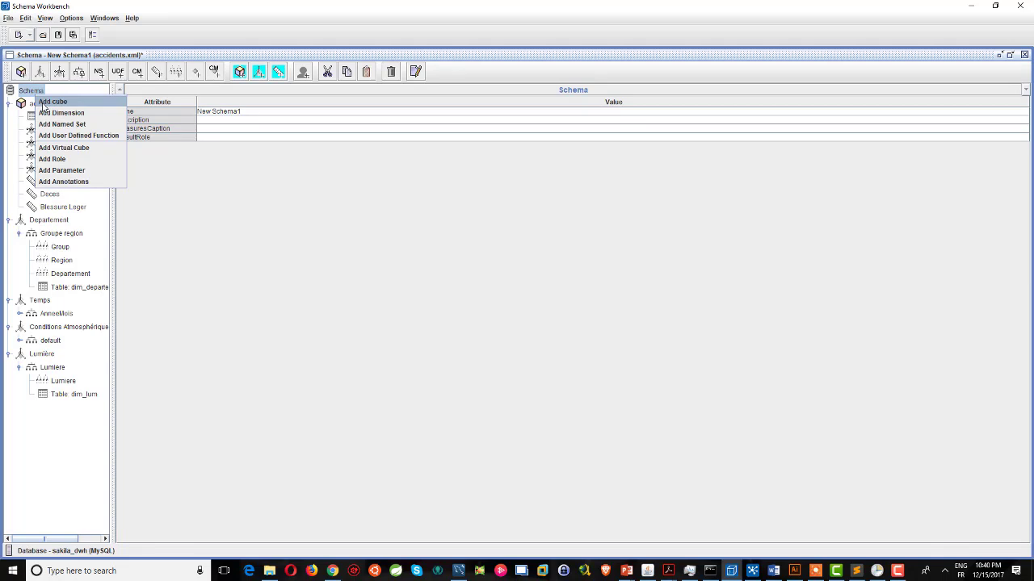
left_click(45, 104)
type("a")
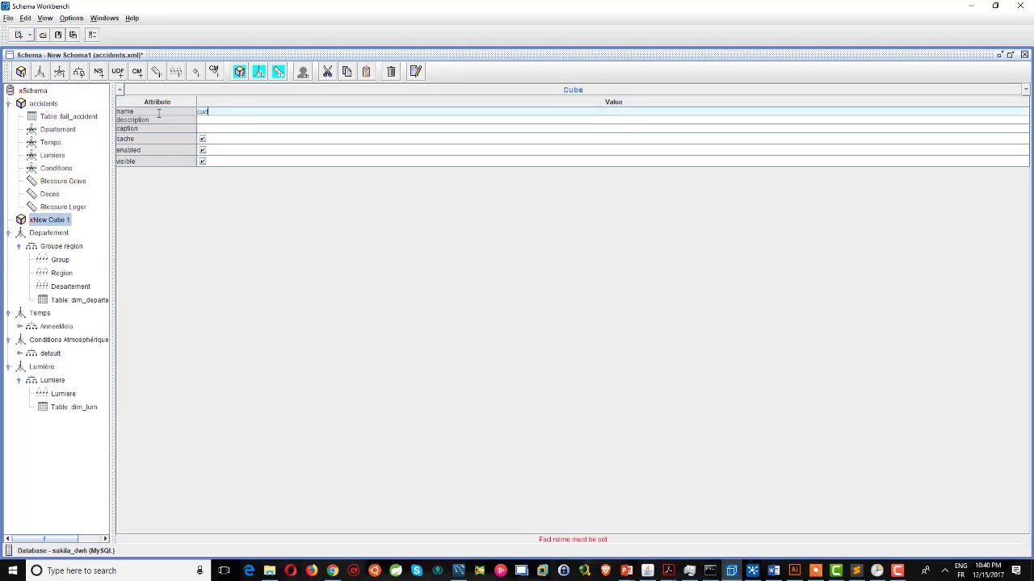
key("Return")
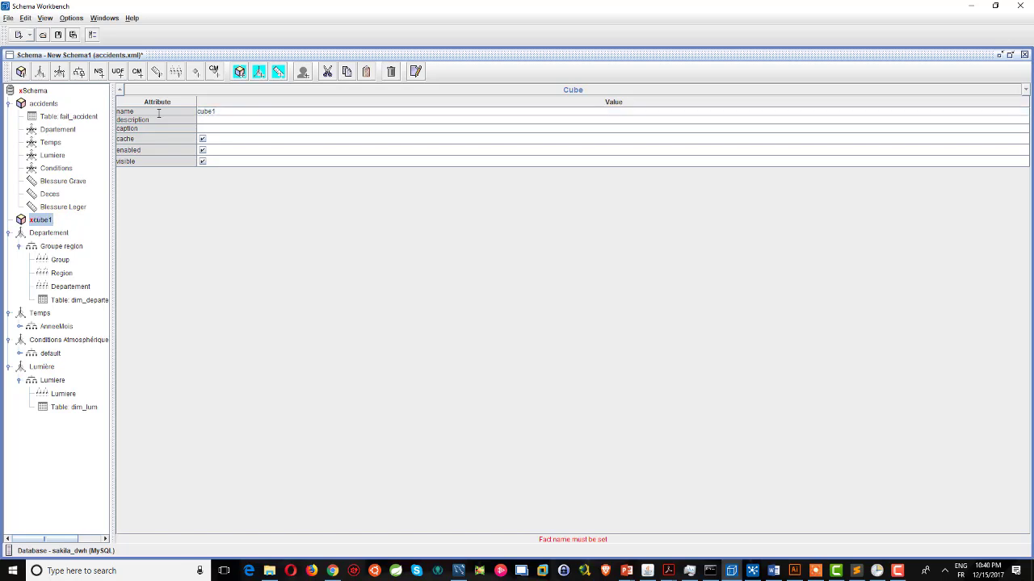
right_click(52, 219)
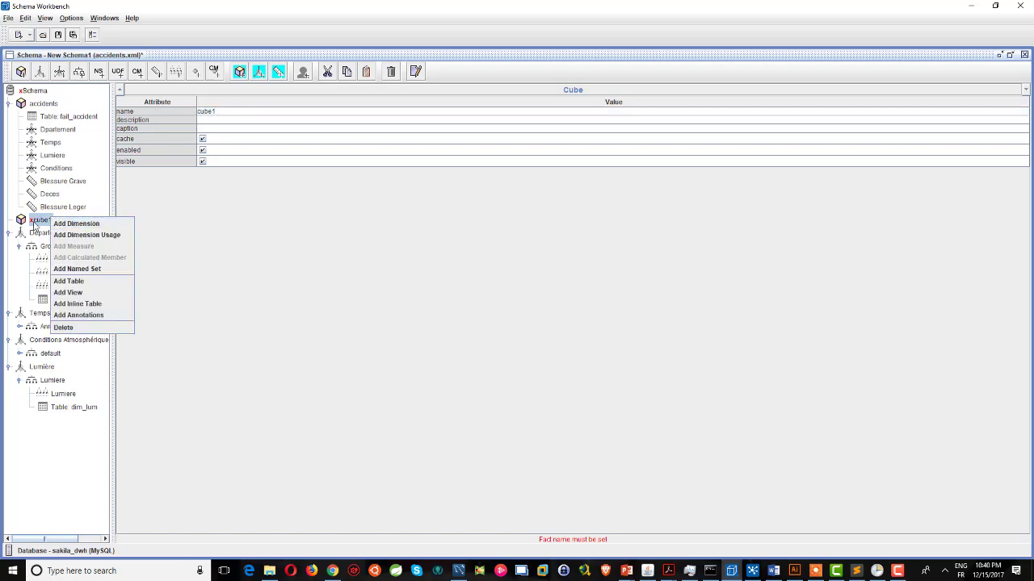
left_click(73, 281)
left_click(222, 119)
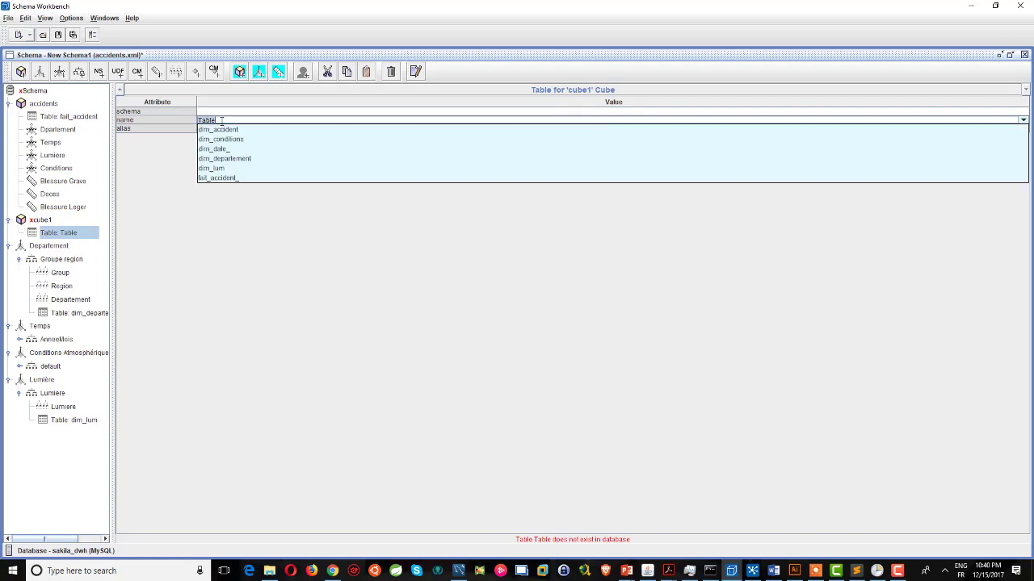
left_click(228, 179)
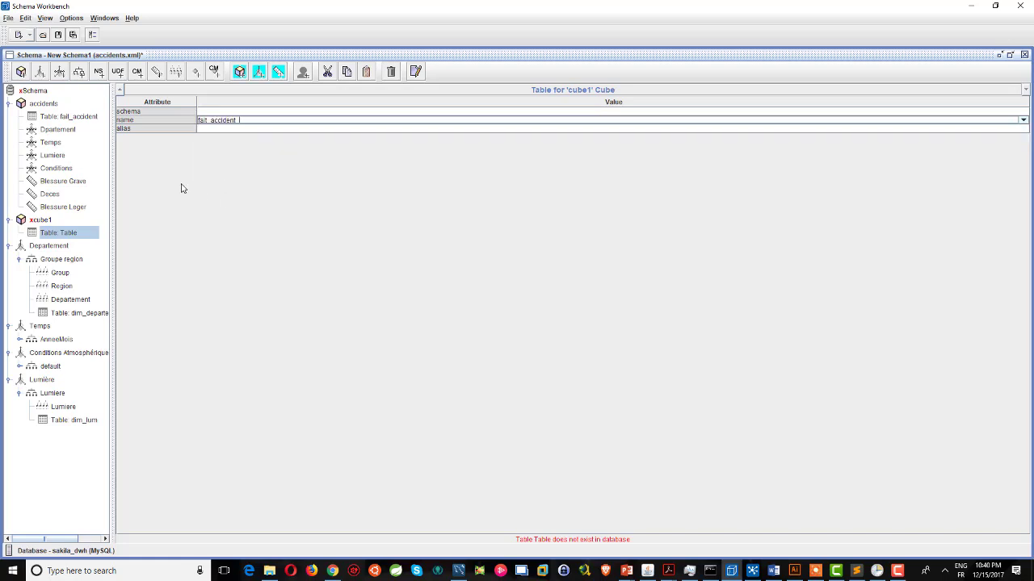
right_click(29, 94)
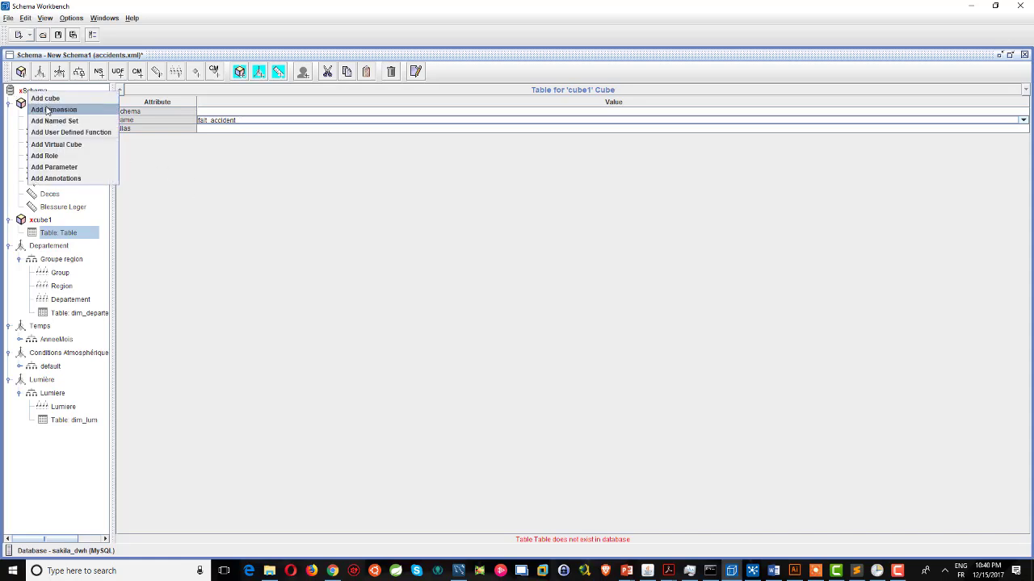
left_click(49, 111)
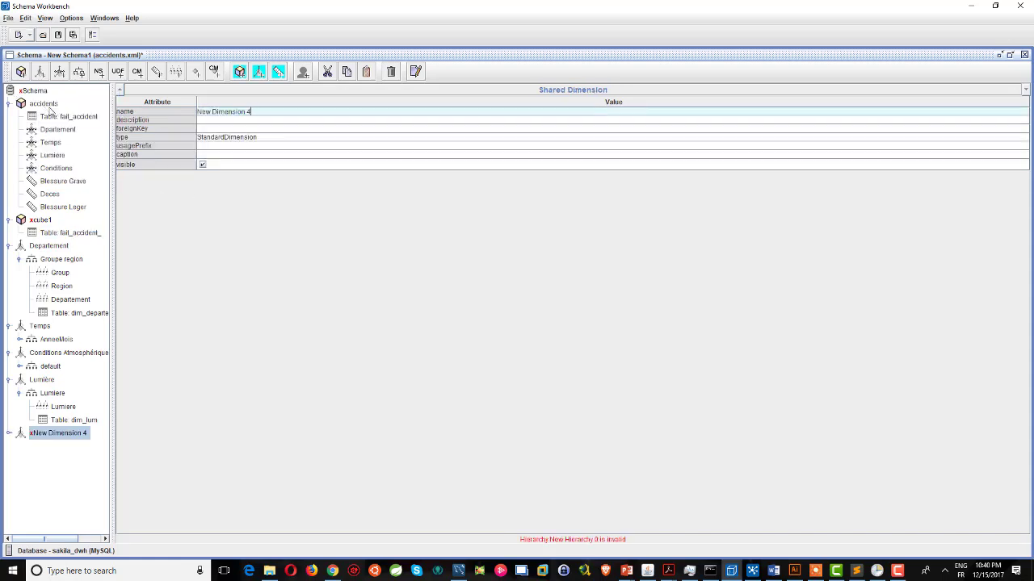
Add New Hierarchy 0 to New Dimension 4 with dim_departement as its table.
left_click(252, 114)
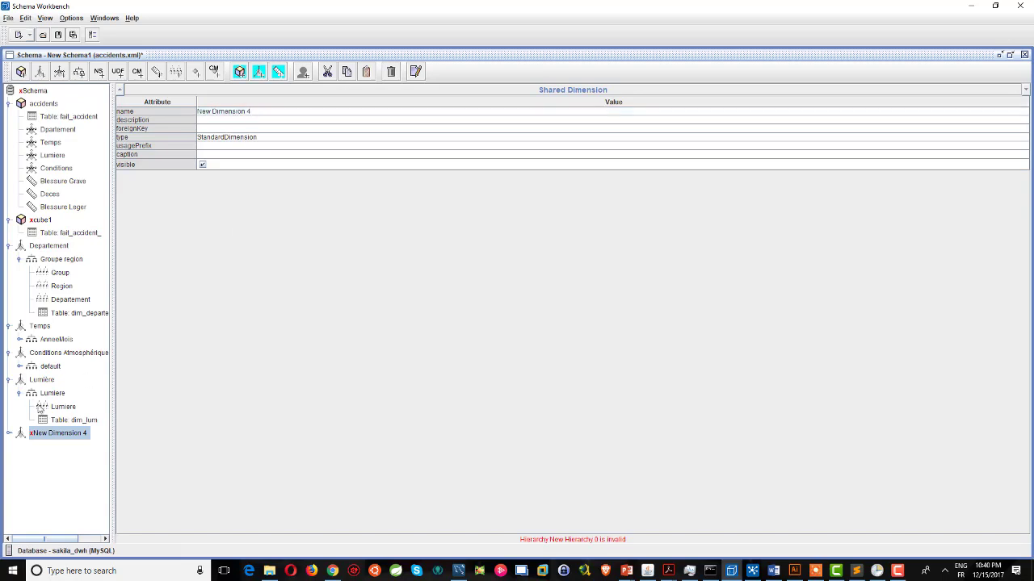
right_click(56, 434)
left_click(75, 443)
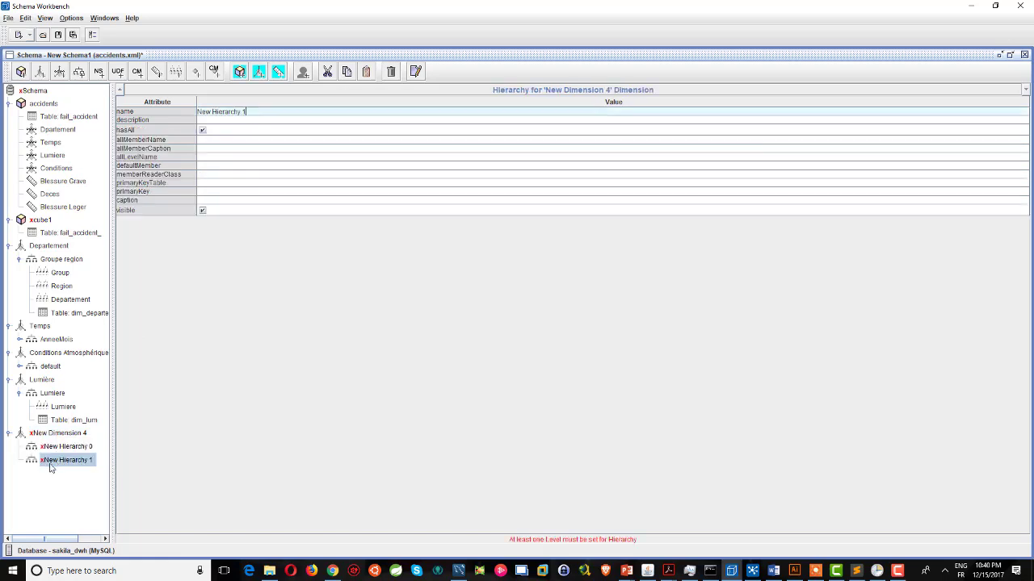
right_click(84, 454)
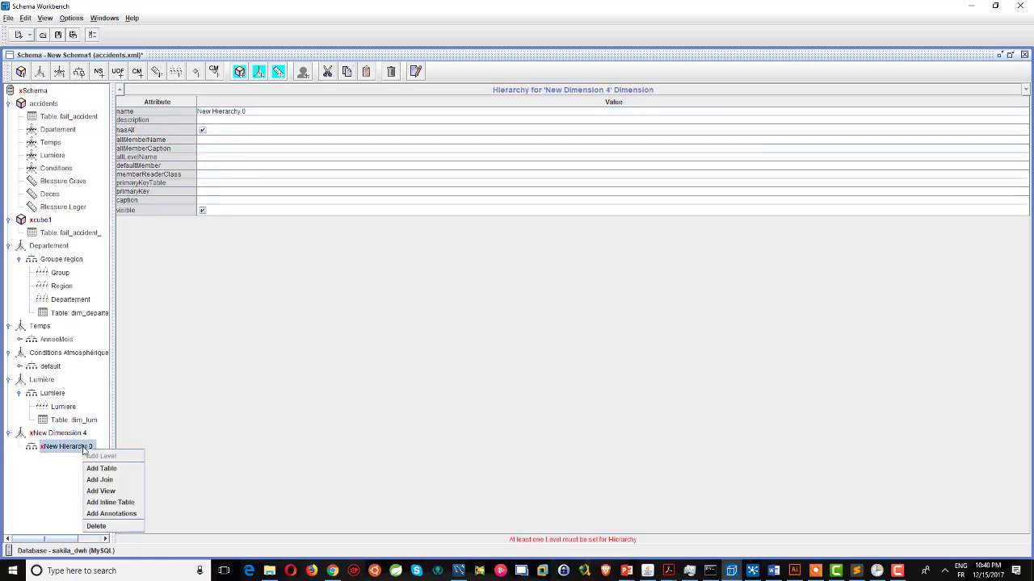
left_click(108, 468)
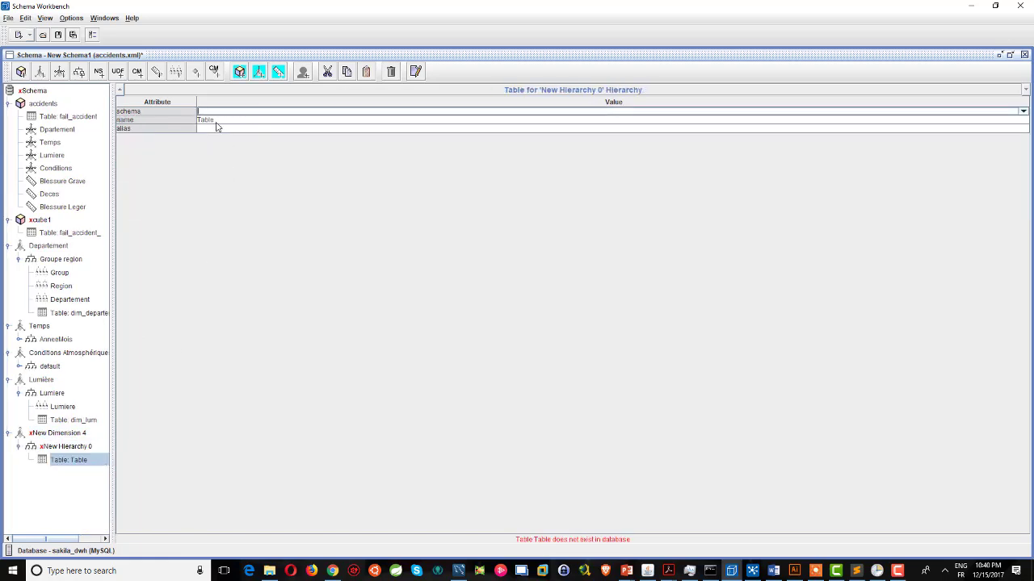
left_click(217, 121)
left_click(244, 160)
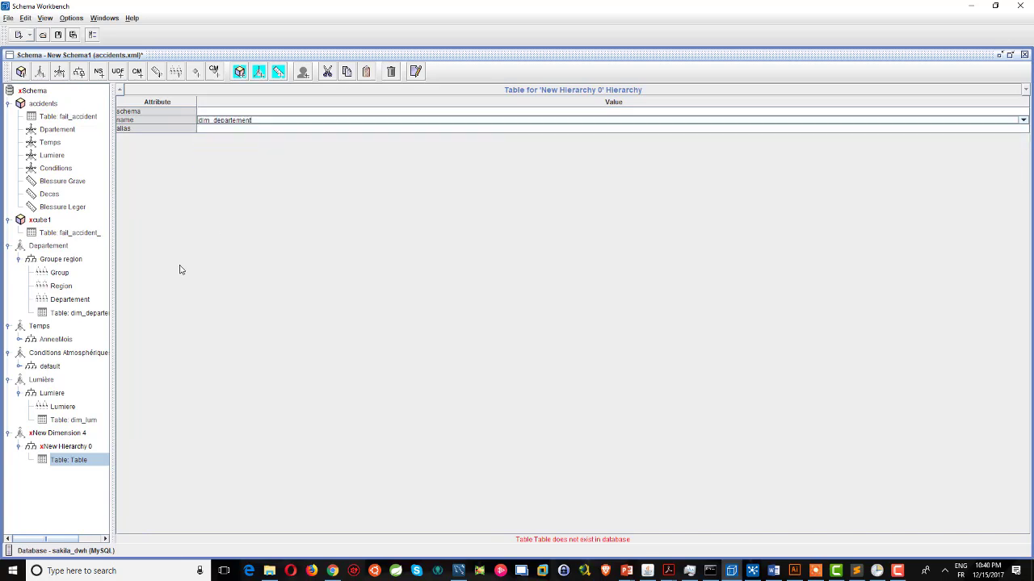
left_click(81, 449)
right_click(65, 450)
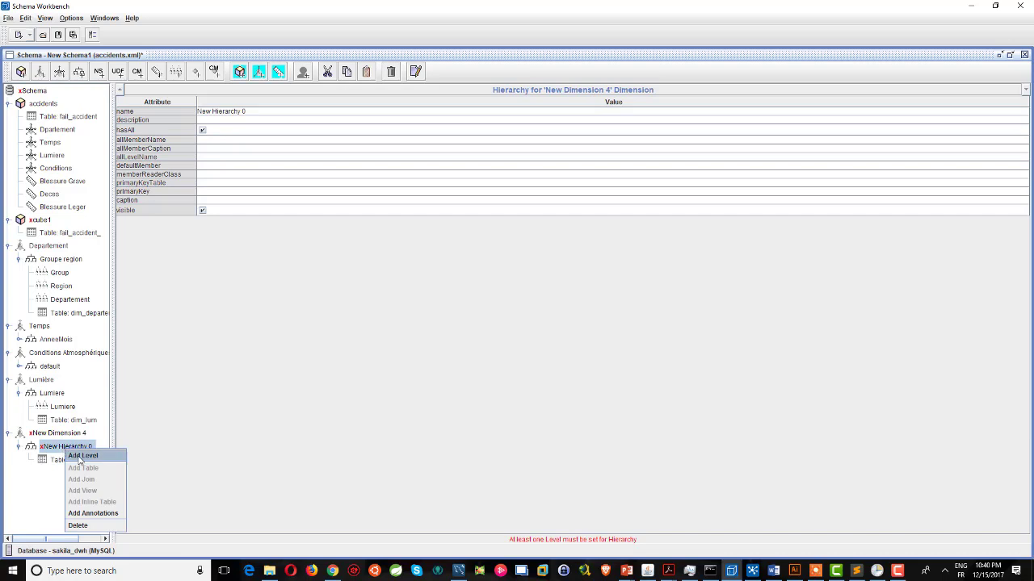
Add a Group level using column REG_NOM, type String, Regular, hideMemberIf Never.
left_click(82, 456)
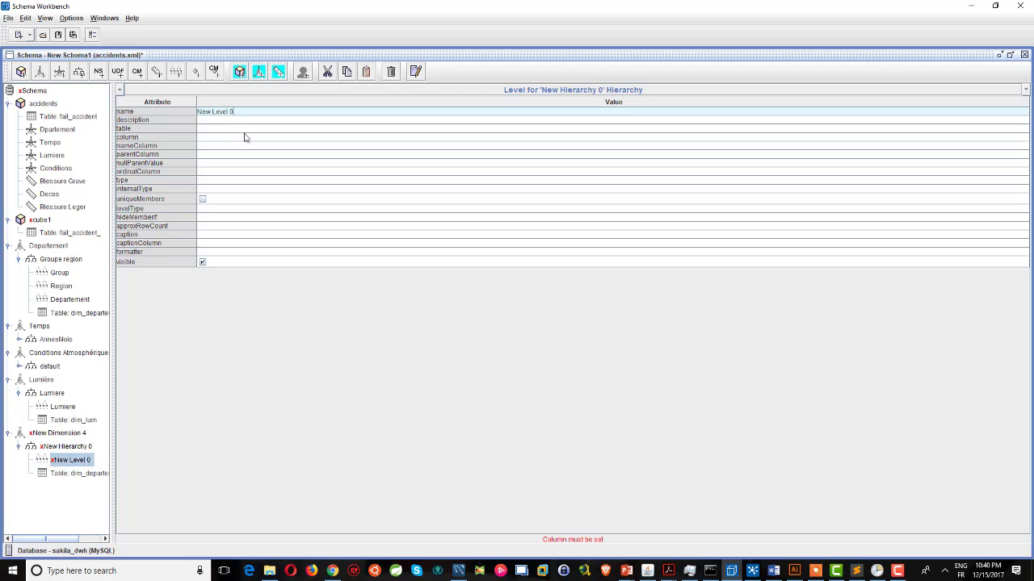
triple_click(208, 110)
type("Group")
left_click(204, 137)
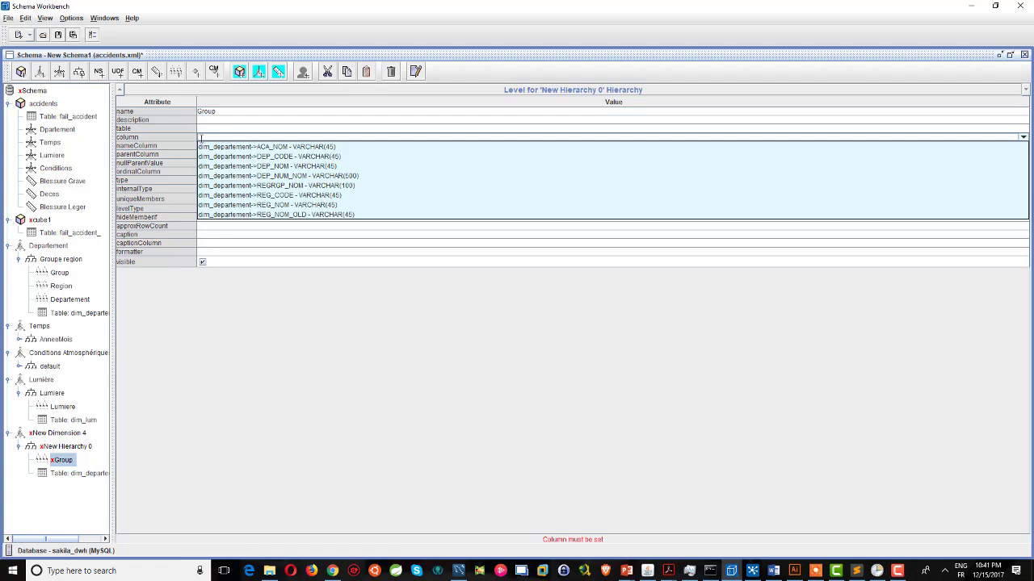
left_click(297, 205)
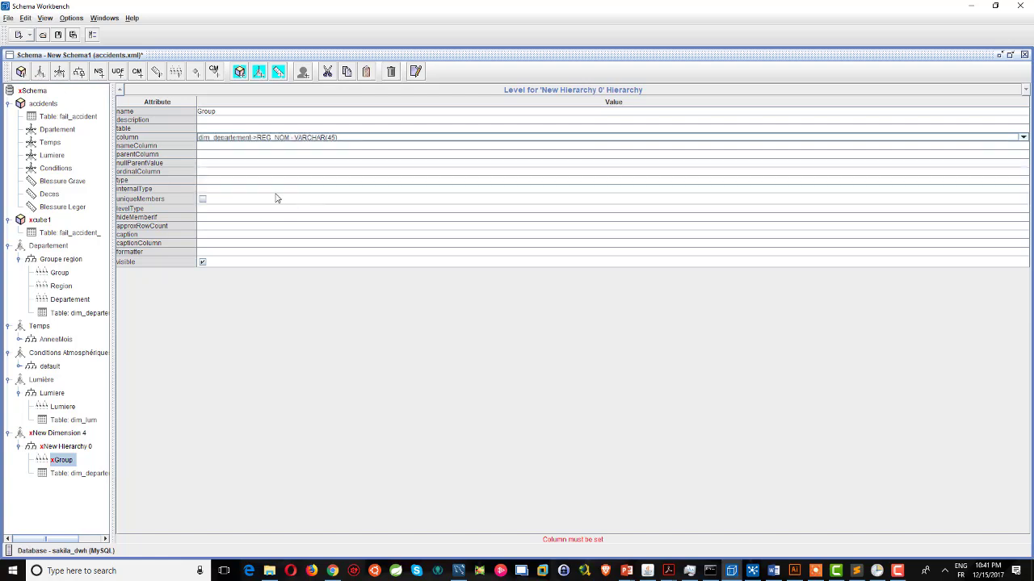
left_click(213, 181)
left_click(214, 186)
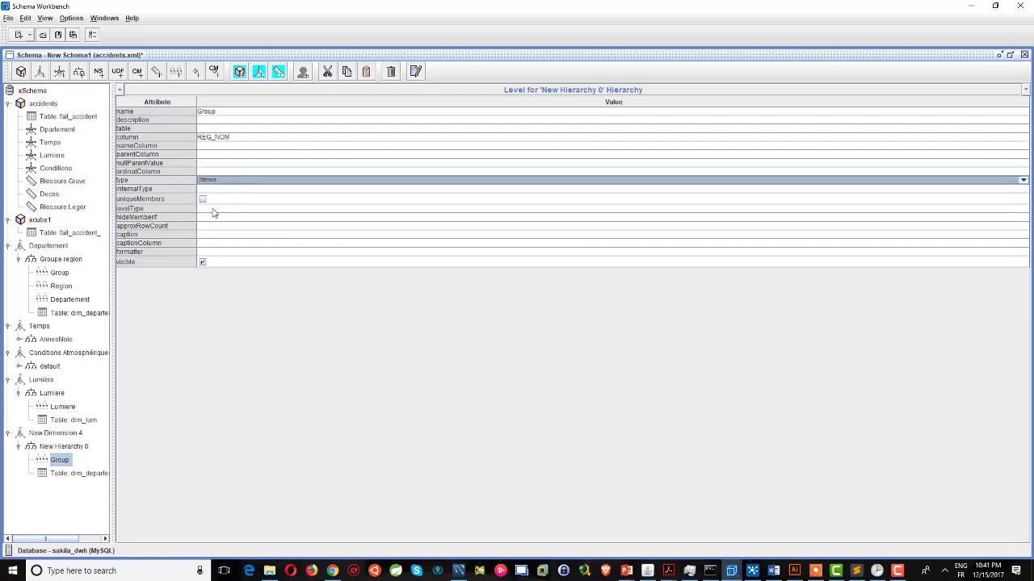
left_click(213, 212)
left_click(215, 219)
left_click(216, 218)
left_click(215, 227)
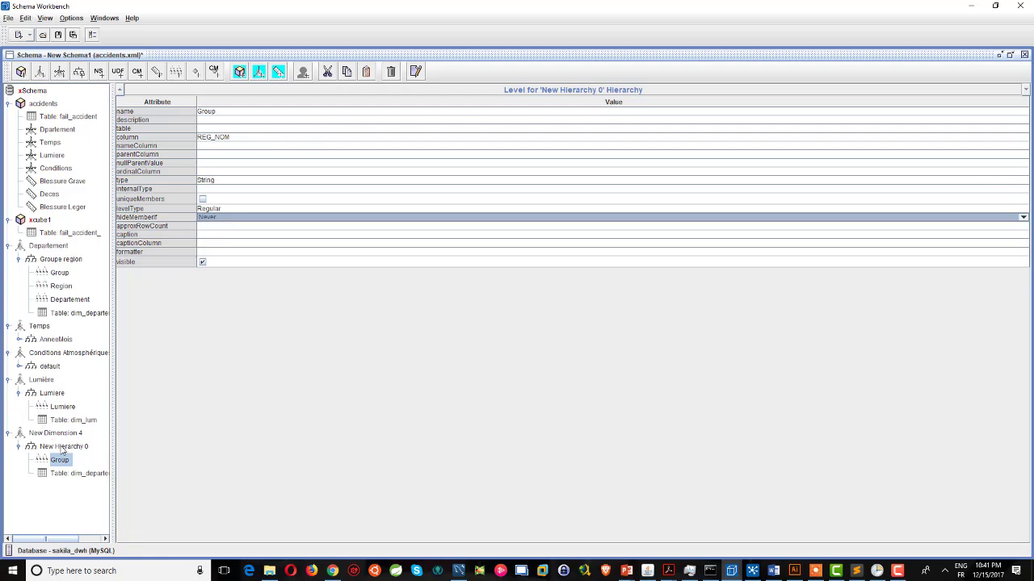
Add a Region level with column REGRGP_NOM, type String, Regular, hideMemberIf Never.
right_click(62, 449)
left_click(87, 454)
left_click(248, 115)
type("Region")
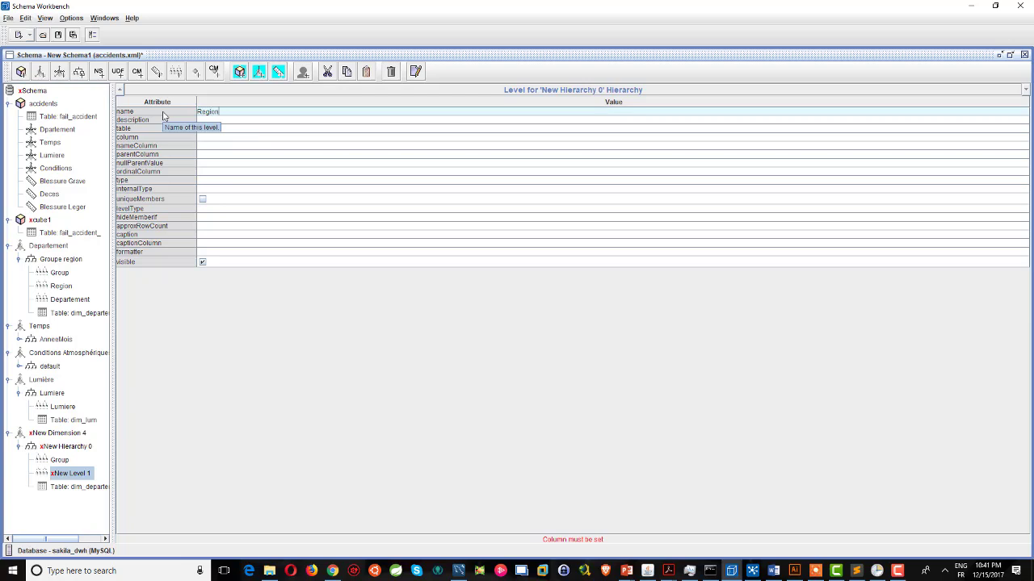
left_click(217, 138)
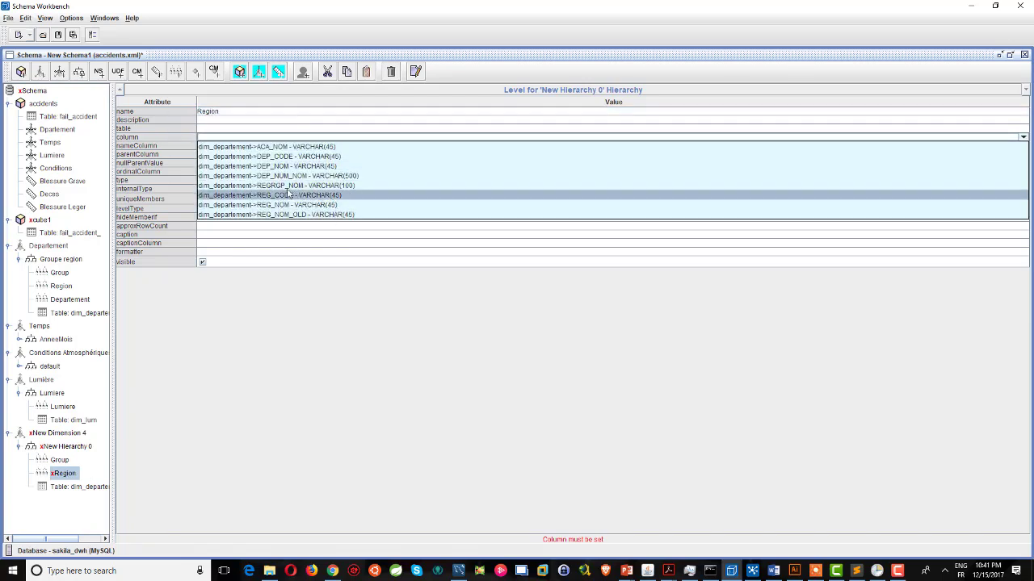
left_click(273, 187)
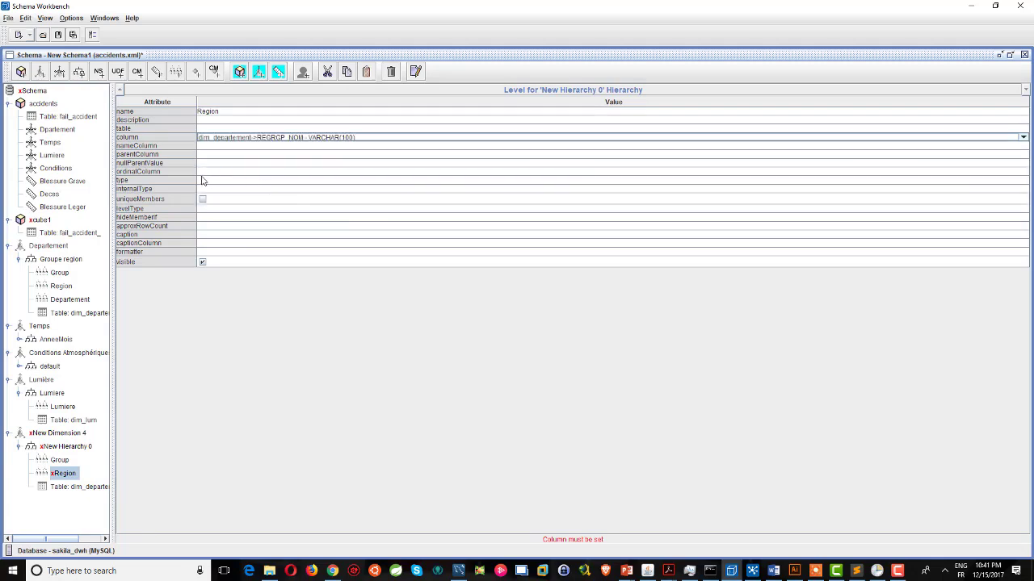
left_click(208, 181)
left_click(211, 190)
left_click(216, 211)
left_click(217, 212)
left_click(215, 218)
left_click(214, 219)
left_click(215, 218)
left_click(212, 225)
Add a Departement level with column DEP_NOM, type String, Regular, hideMemberIf Never.
right_click(55, 446)
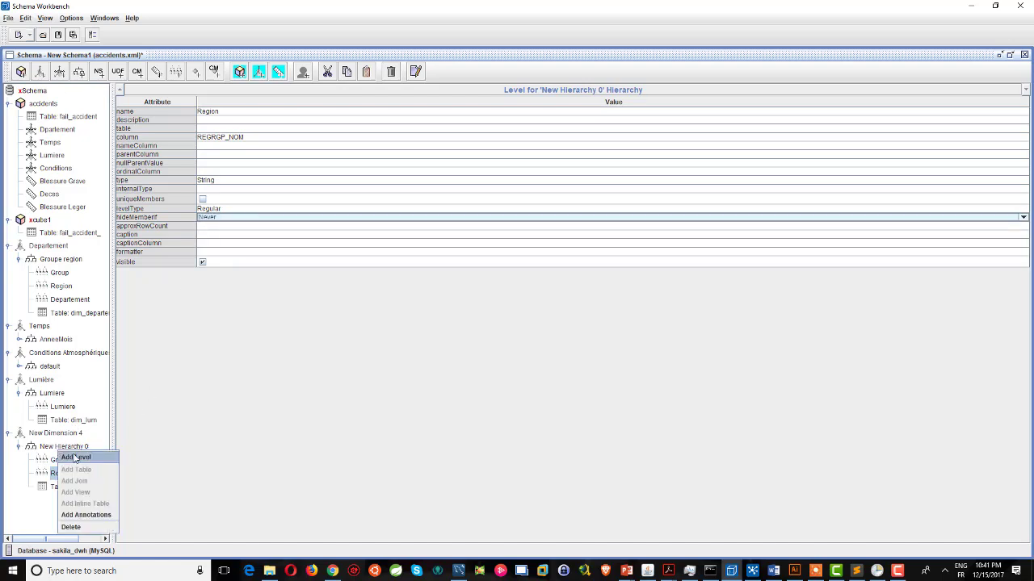
left_click(77, 460)
left_click_drag(237, 111, 107, 112)
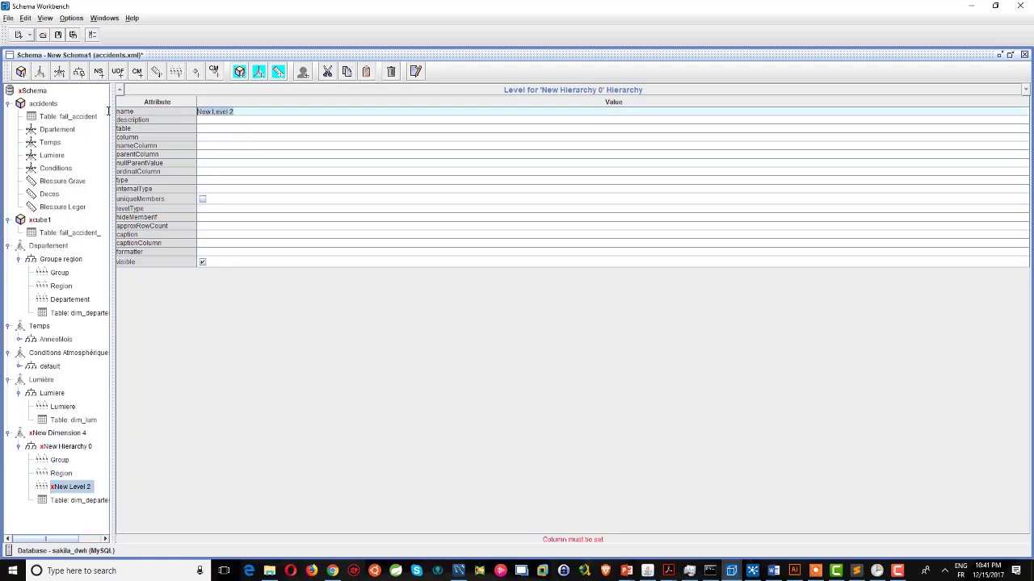
type("Departement")
left_click(208, 137)
left_click(296, 167)
left_click(206, 181)
left_click(206, 185)
left_click(216, 212)
left_click(214, 219)
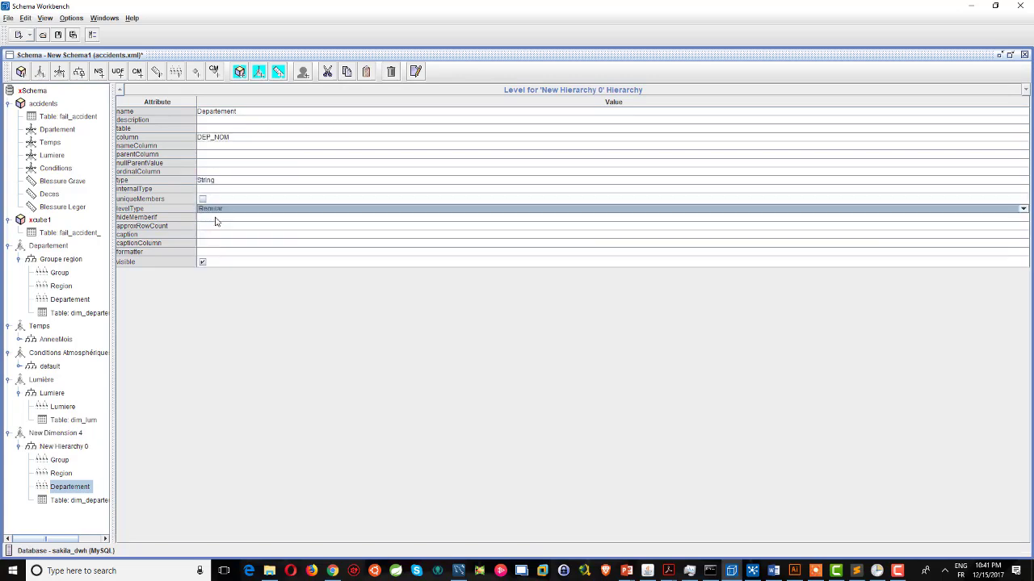
left_click(217, 217)
left_click(225, 218)
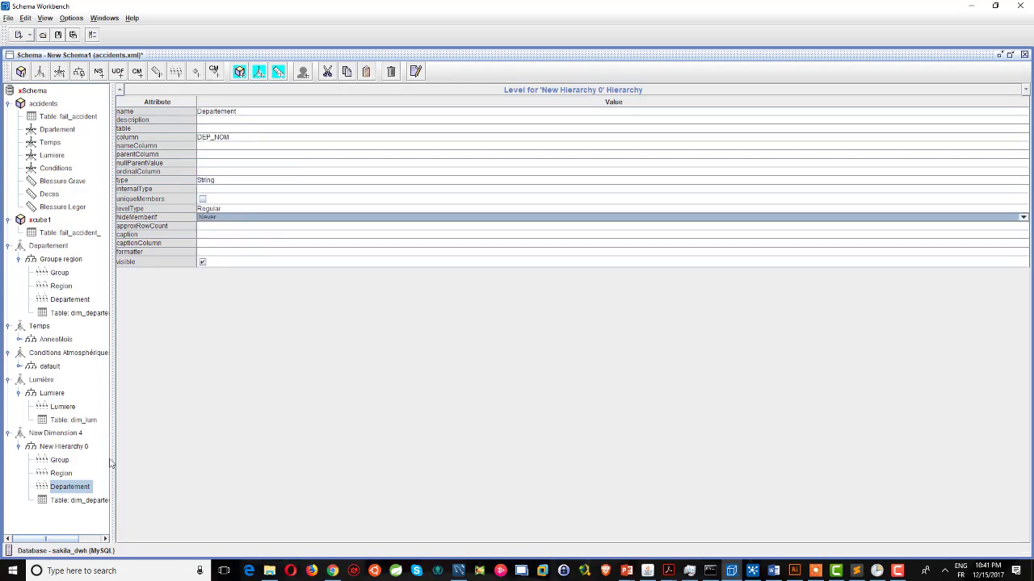
Set New Hierarchy 0's primary key to the DEP_CODE column.
left_click(61, 448)
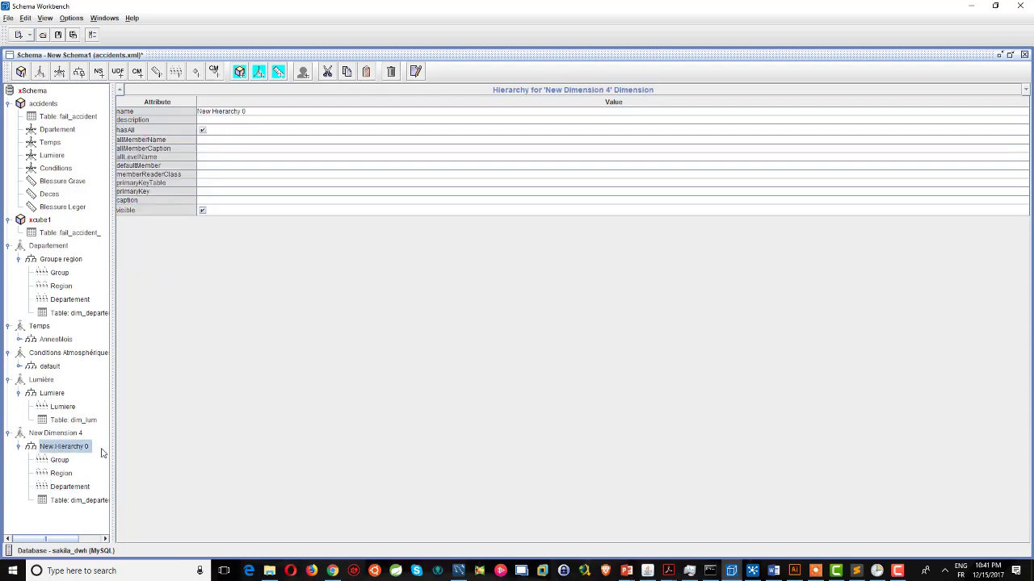
left_click(219, 192)
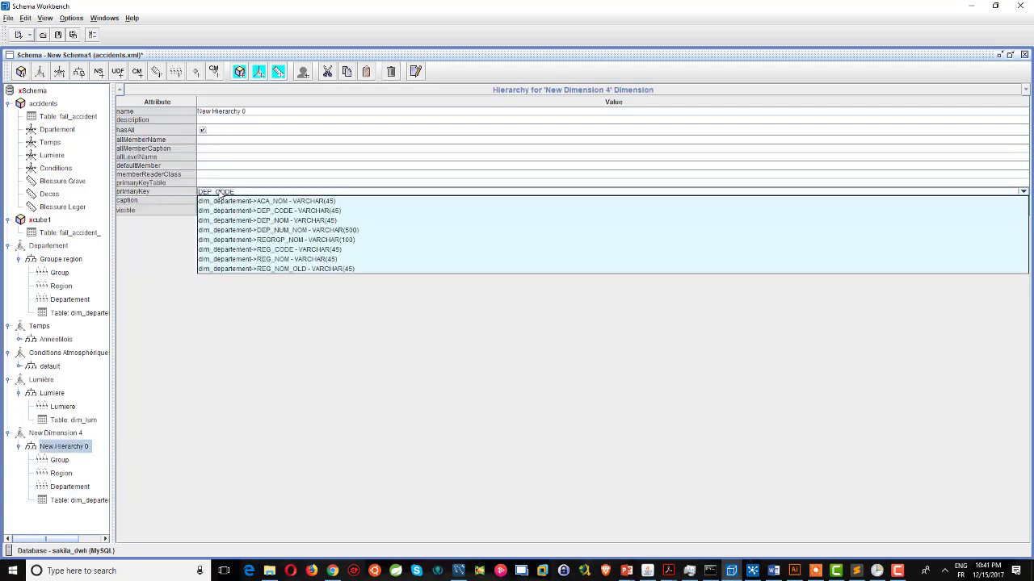
left_click(290, 212)
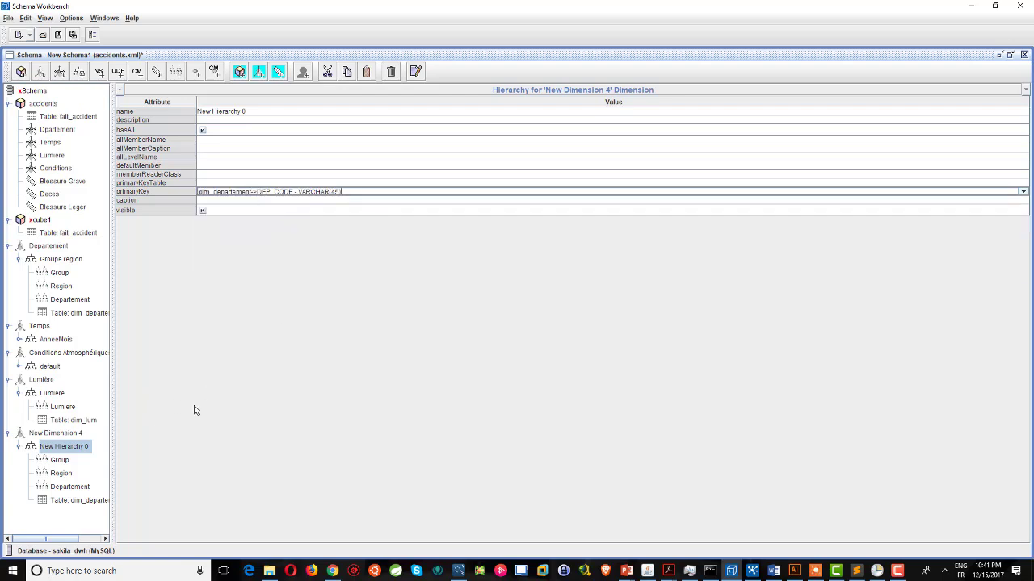
left_click(56, 435)
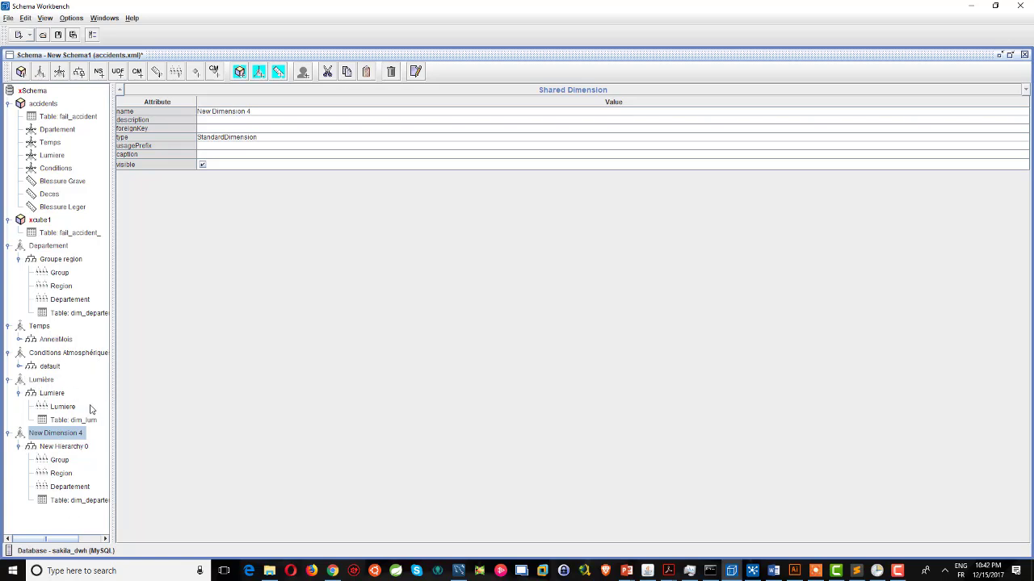
Add a Departement dimension to cube1 with foreign key id_dep.
right_click(41, 224)
left_click(55, 226)
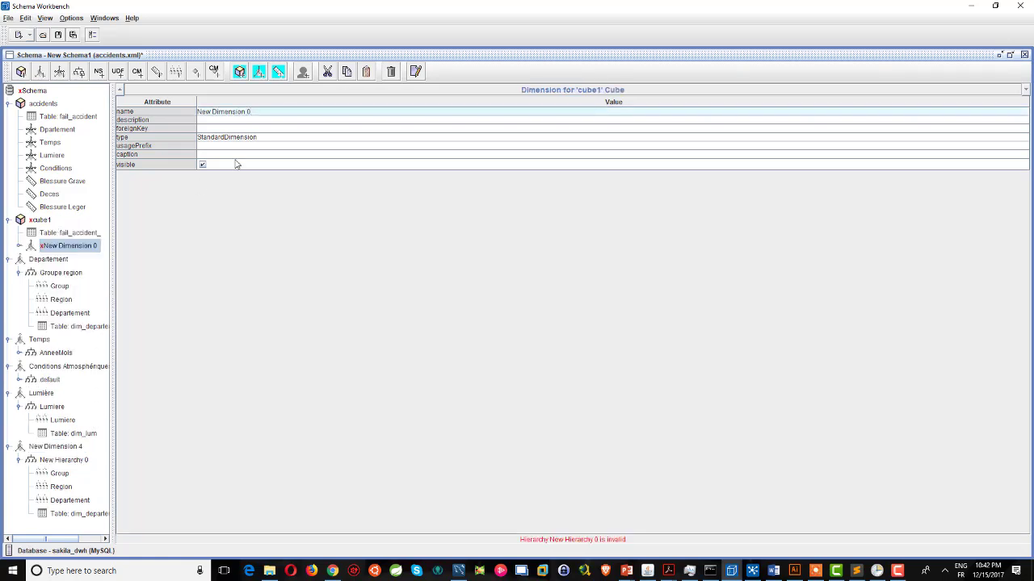
left_click_drag(253, 112, 176, 112)
type("Departement")
left_click(207, 129)
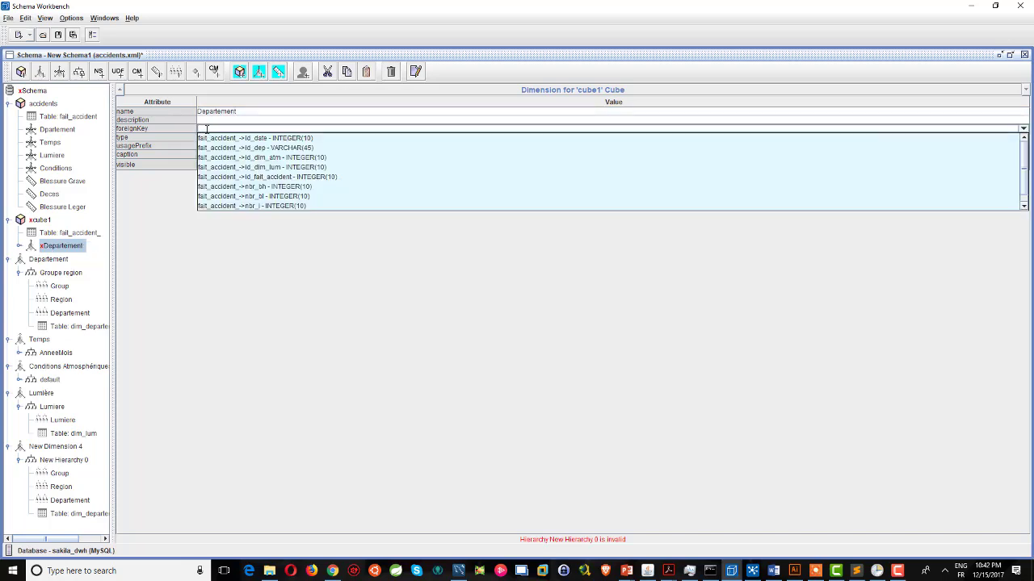
left_click(308, 150)
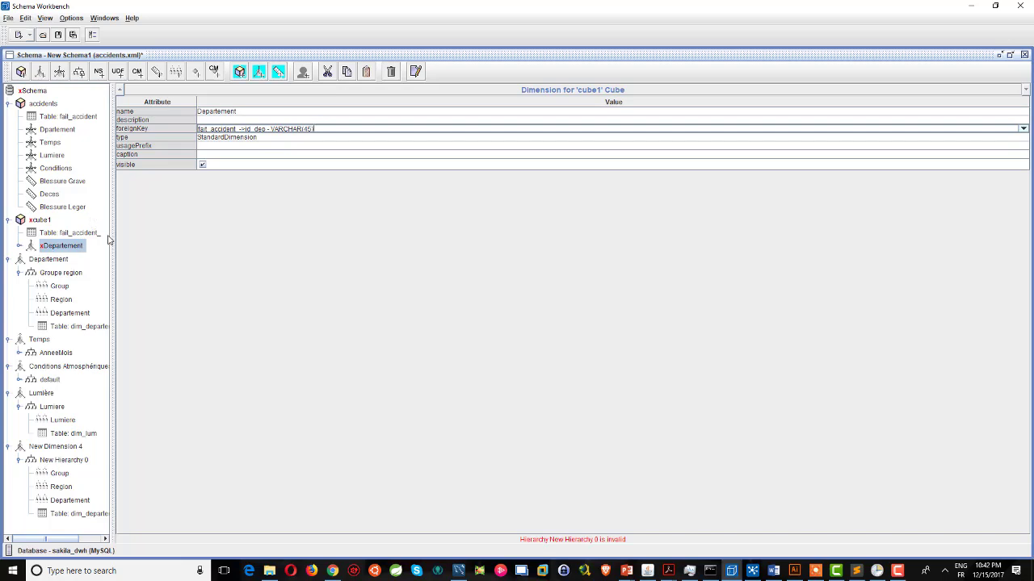
right_click(44, 224)
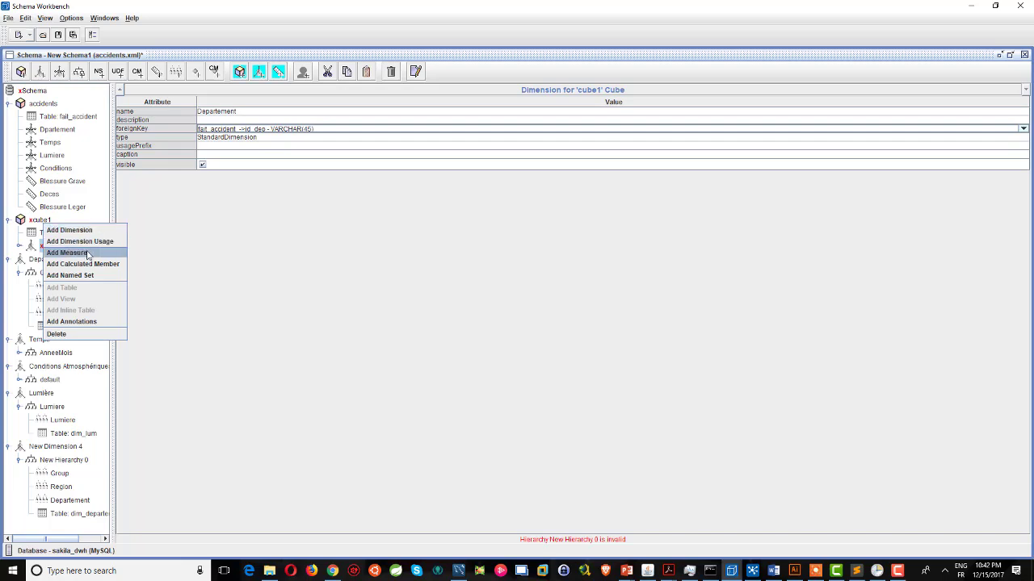
Create a measure in cube1 named Deces, aggregator sum, on the fait_accident nbr_m column.
left_click(68, 253)
left_click(240, 130)
left_click(244, 131)
left_click(240, 138)
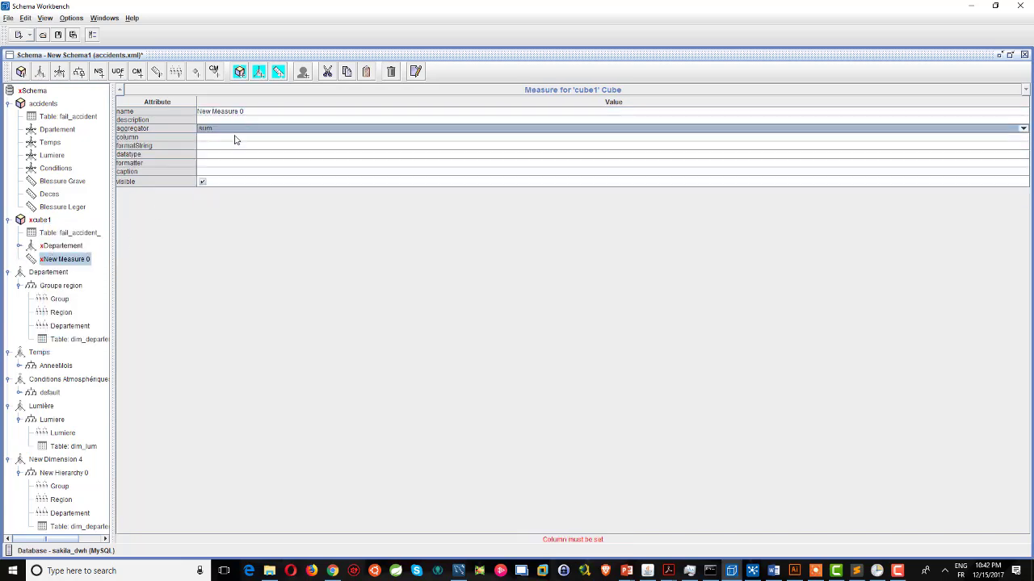
double_click(256, 111)
type("Deces")
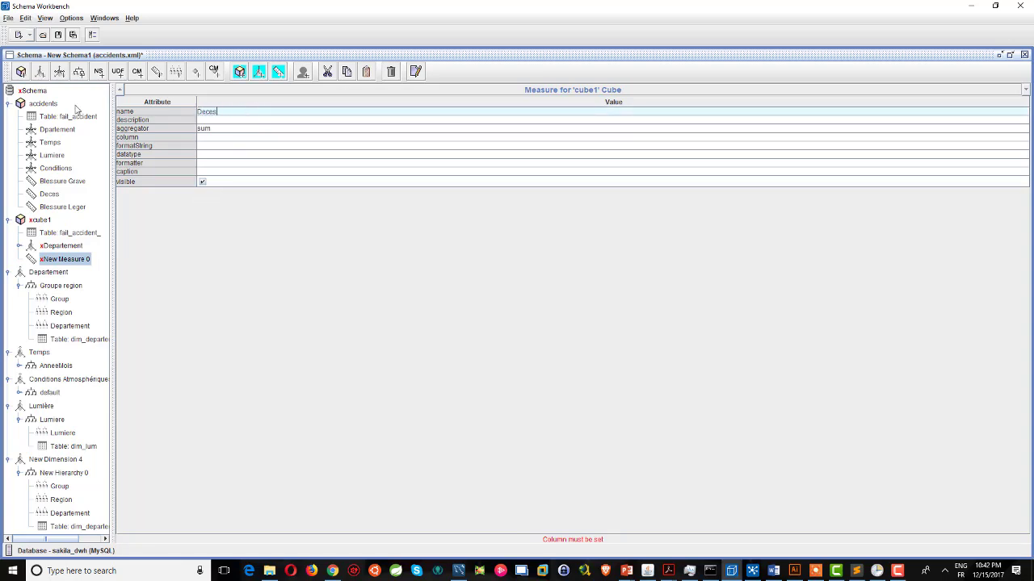
left_click(204, 137)
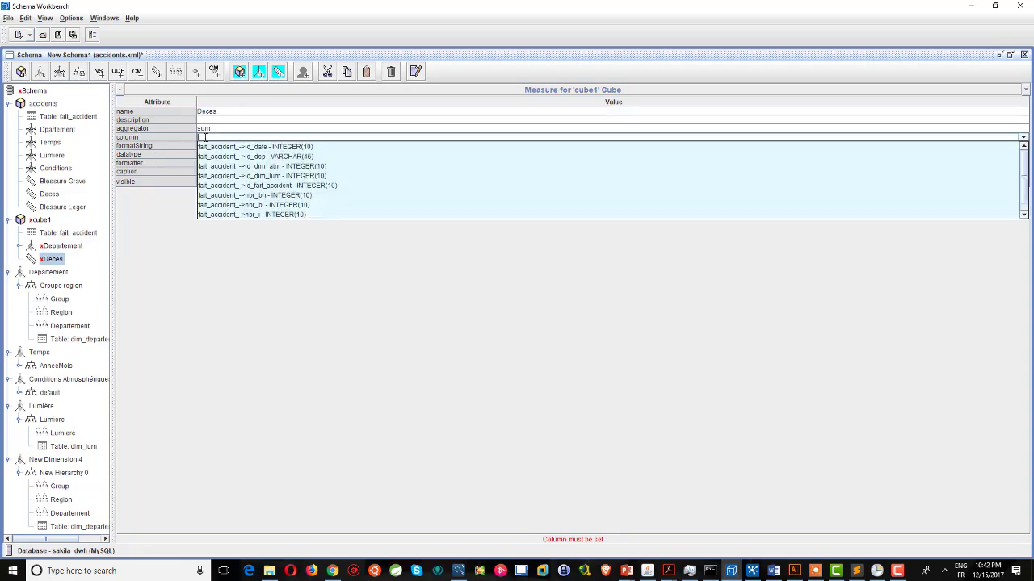
scroll(239, 163, "down", 1)
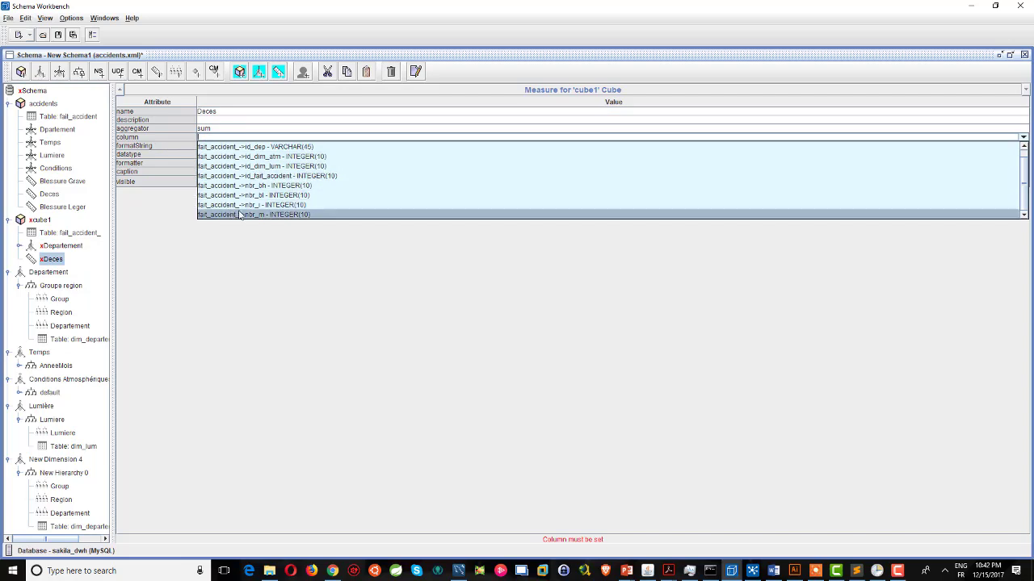
left_click(265, 214)
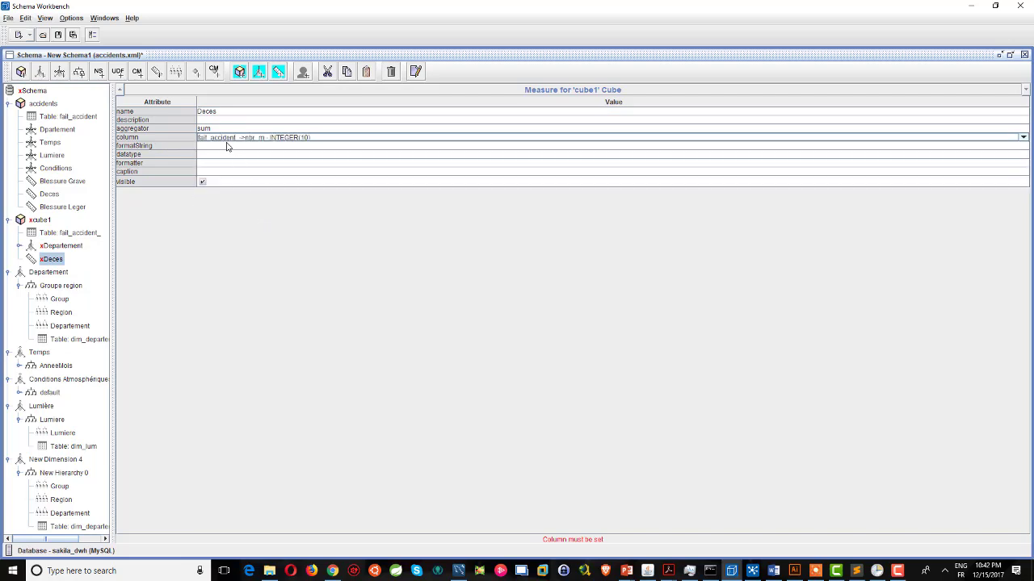
left_click(53, 263)
left_click(9, 19)
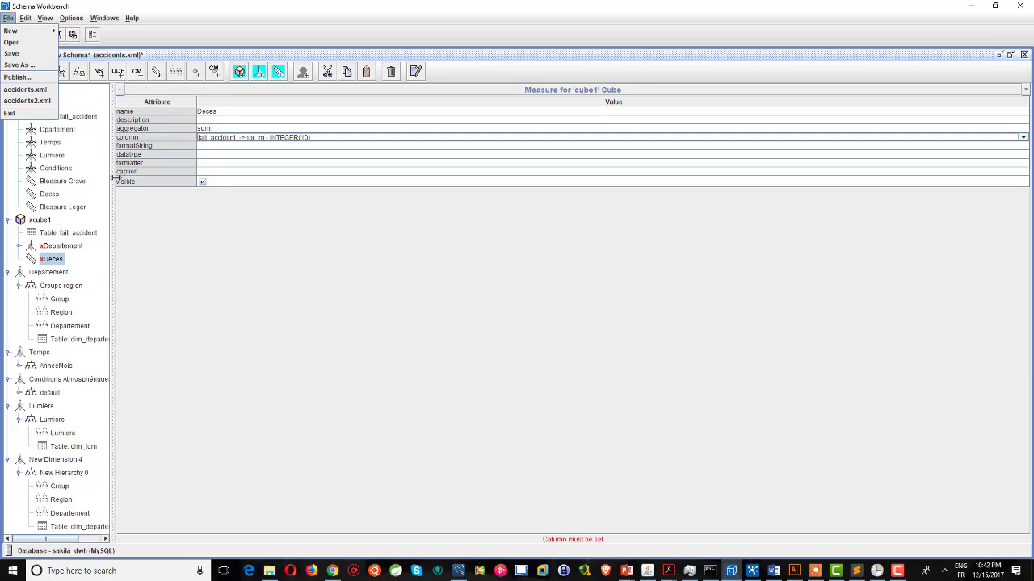
Delete cube1 and New Dimension 4 from the schema.
left_click(227, 314)
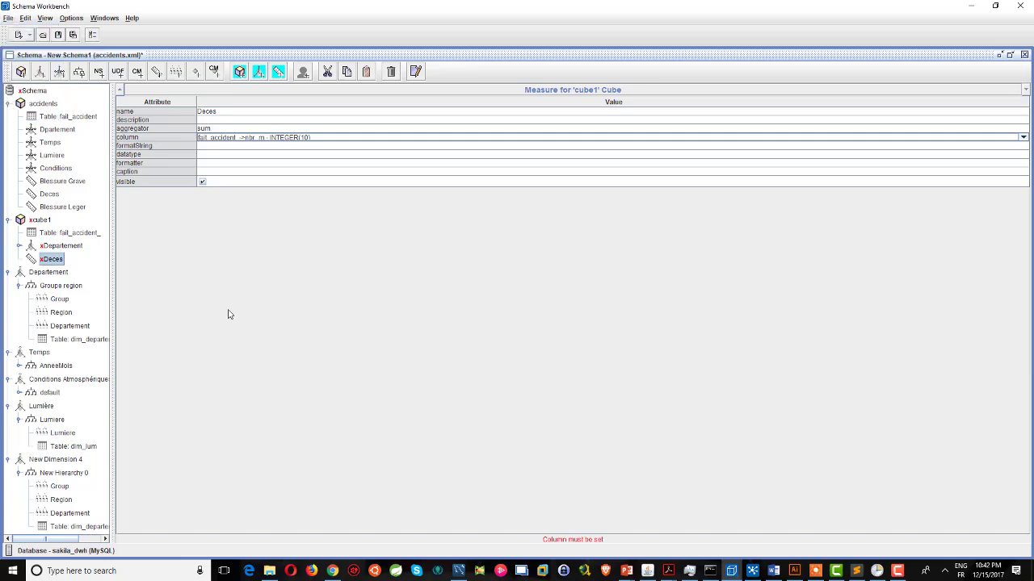
left_click(38, 222)
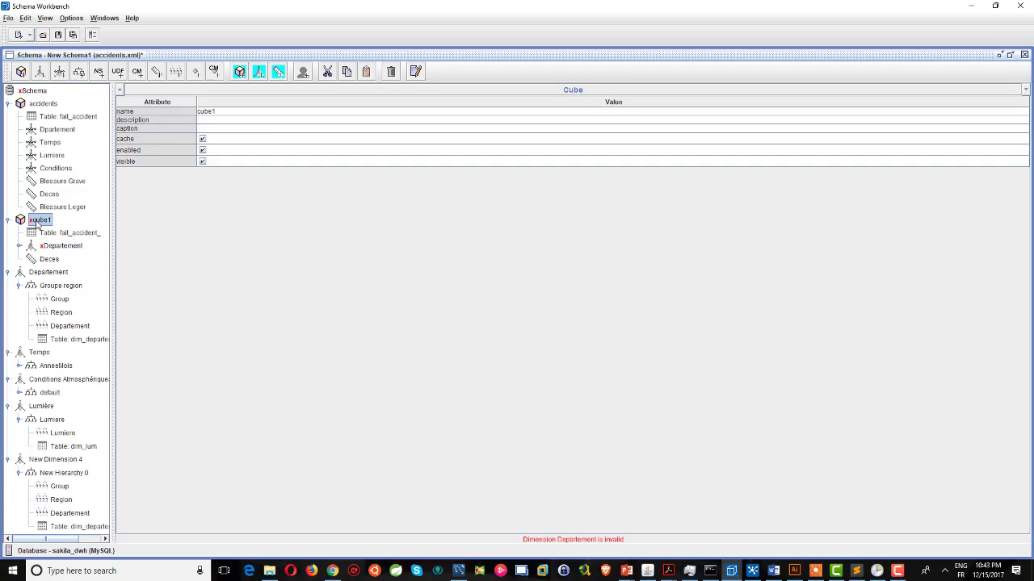
key("Delete")
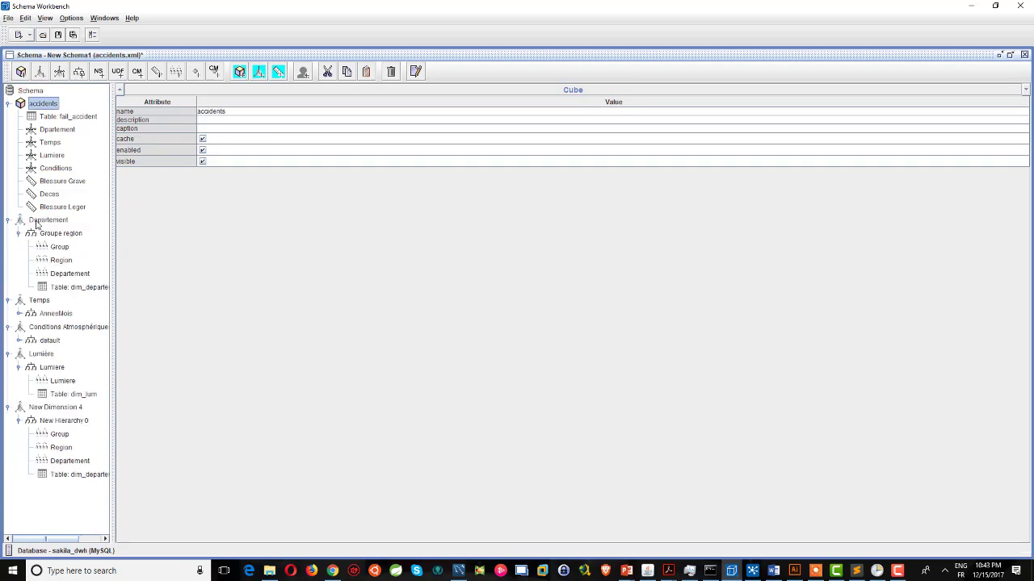
left_click(38, 406)
key("Delete")
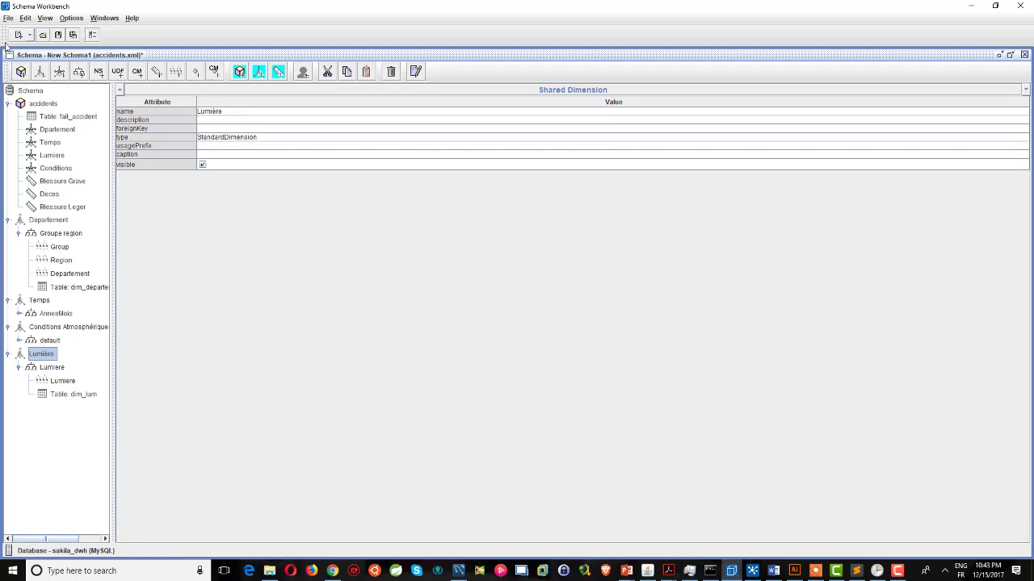
Start publishing the schema to the Pentaho server without saving first.
left_click(7, 18)
left_click(20, 77)
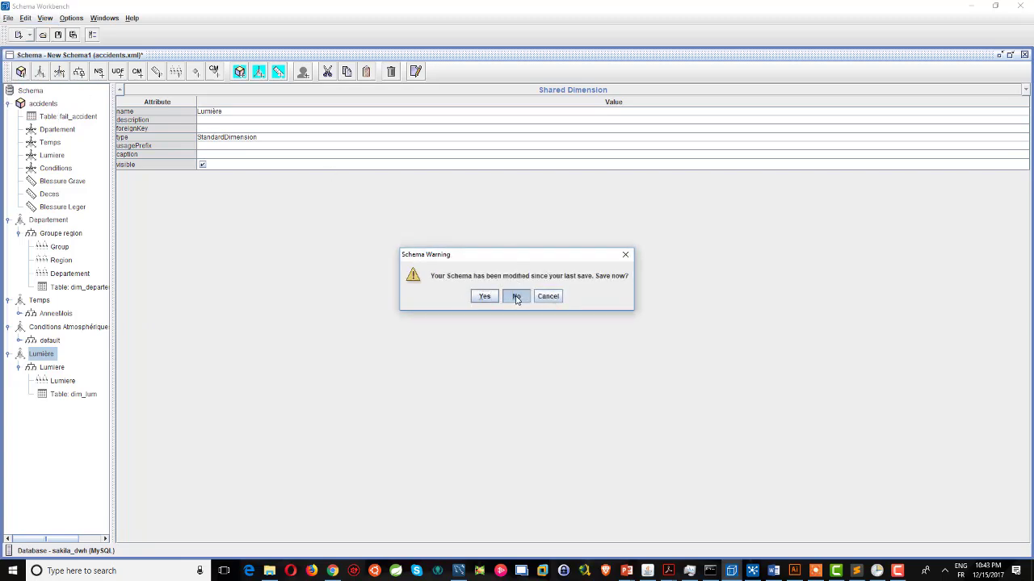
left_click(515, 296)
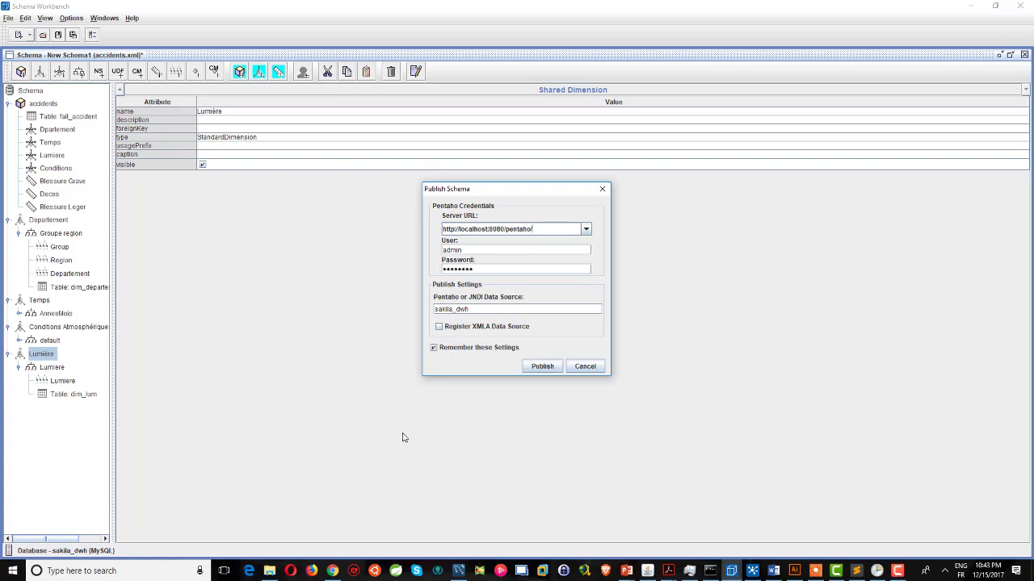
Bring up the Pentaho User Console in Chrome and go to its Home perspective.
double_click(487, 310)
left_click(502, 309)
left_click(332, 571)
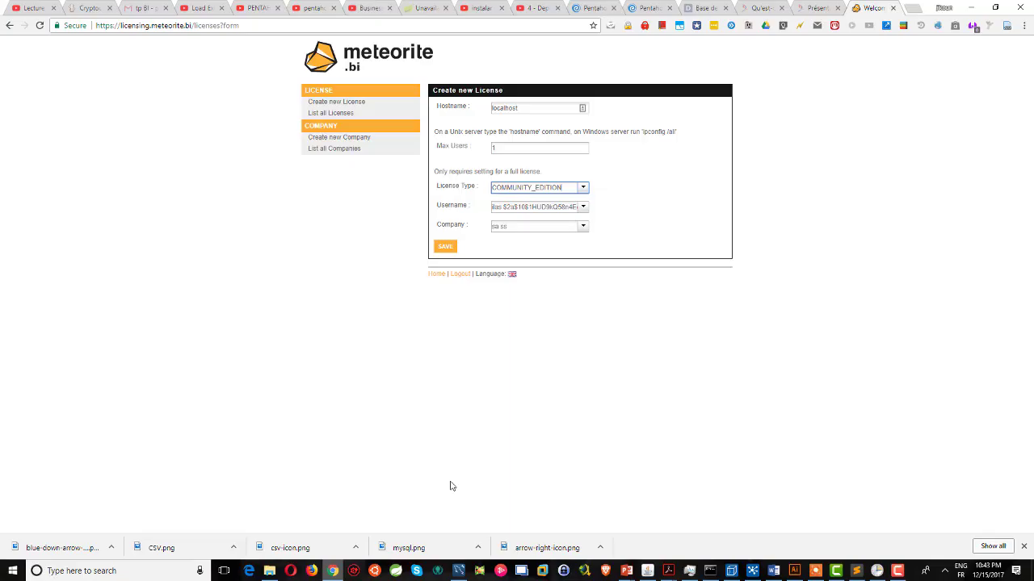
left_click(633, 7)
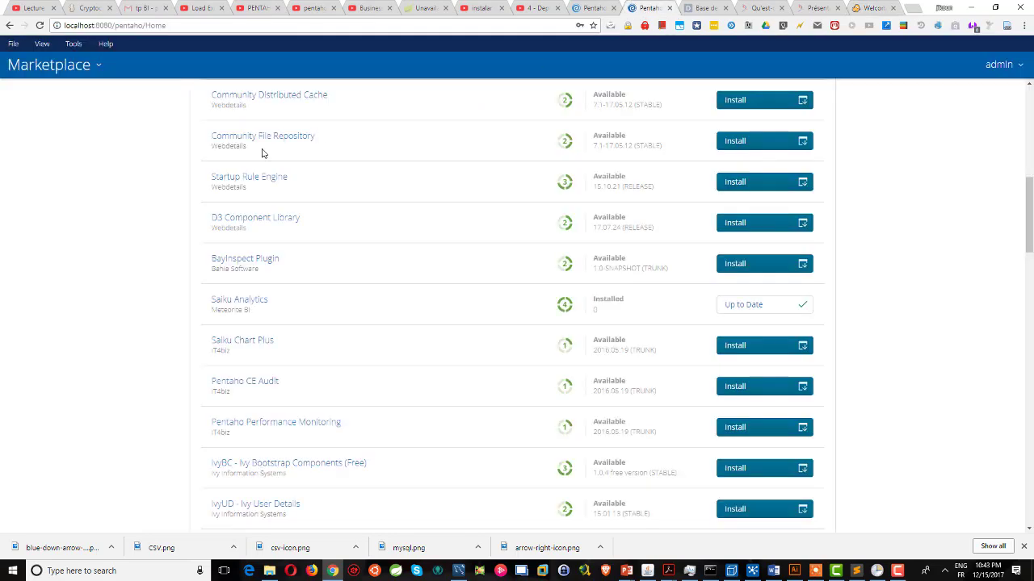
left_click(40, 71)
left_click(39, 97)
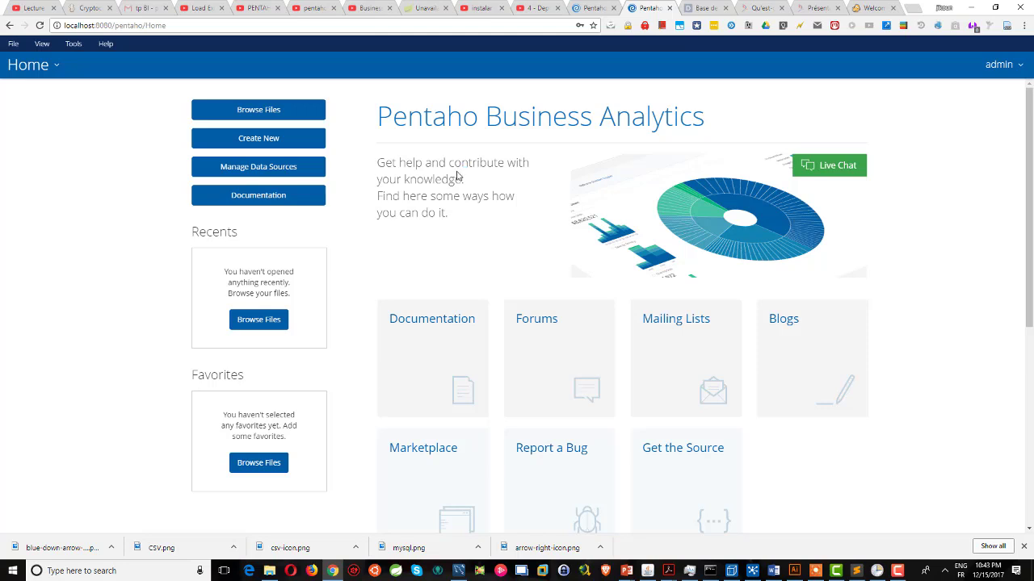
Browse the console's File menu and reach the data source manager.
left_click(13, 46)
mouse_move(14, 61)
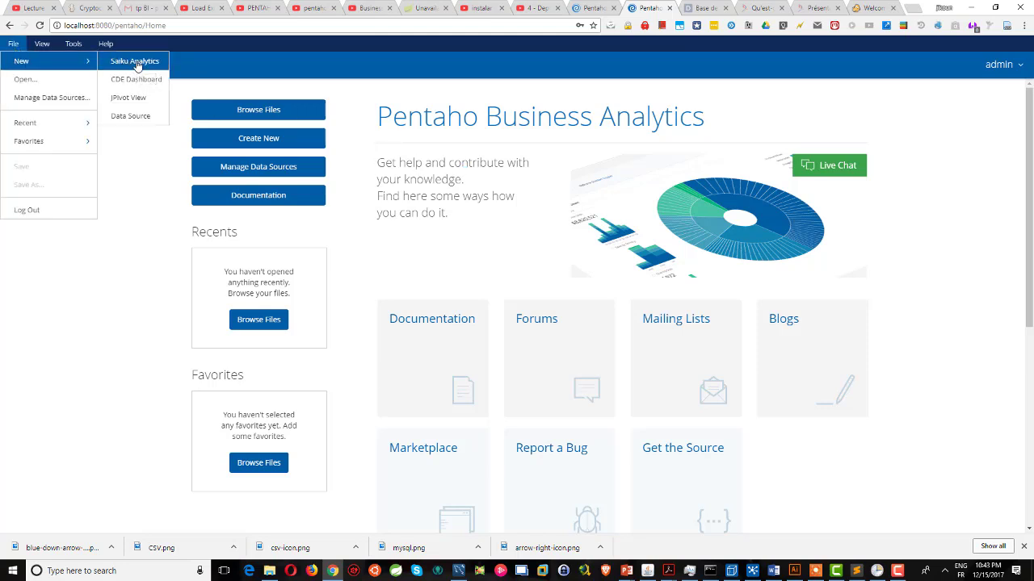
left_click_drag(138, 66, 406, 68)
left_click(407, 68)
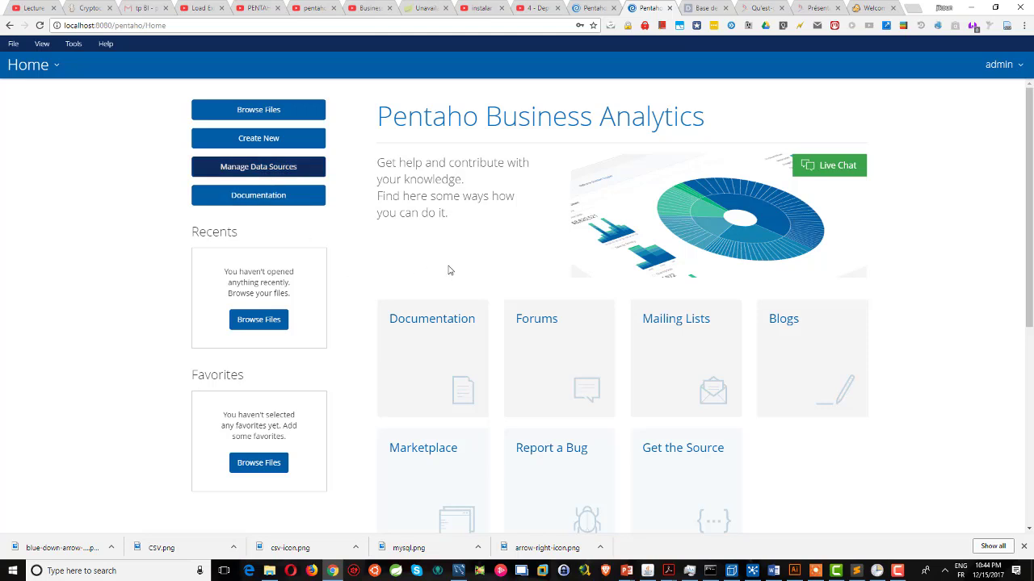
left_click(14, 43)
left_click(35, 97)
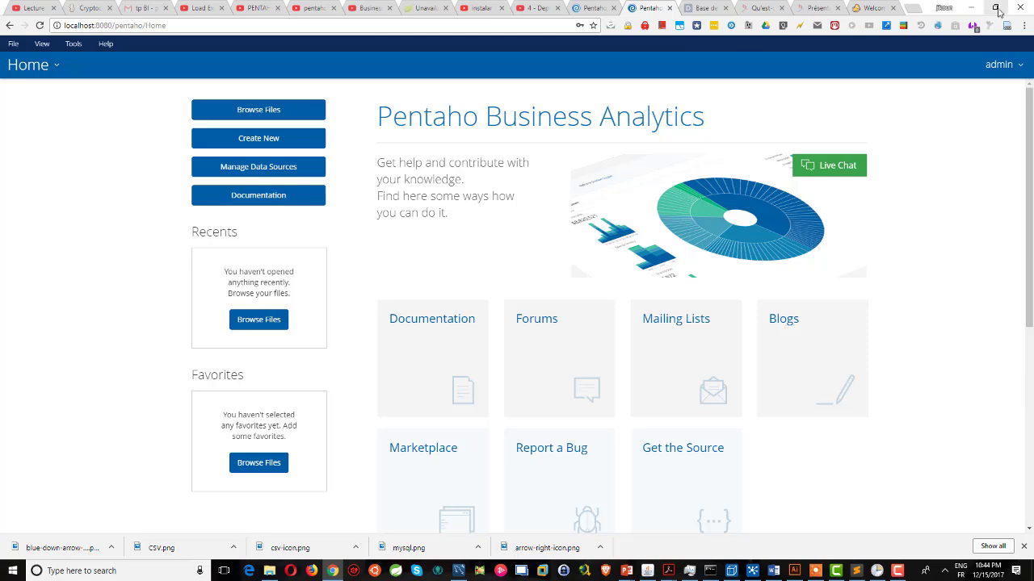
Log out of the admin account and sign back in, dismissing the password-saving prompt.
left_click(999, 64)
left_click(998, 90)
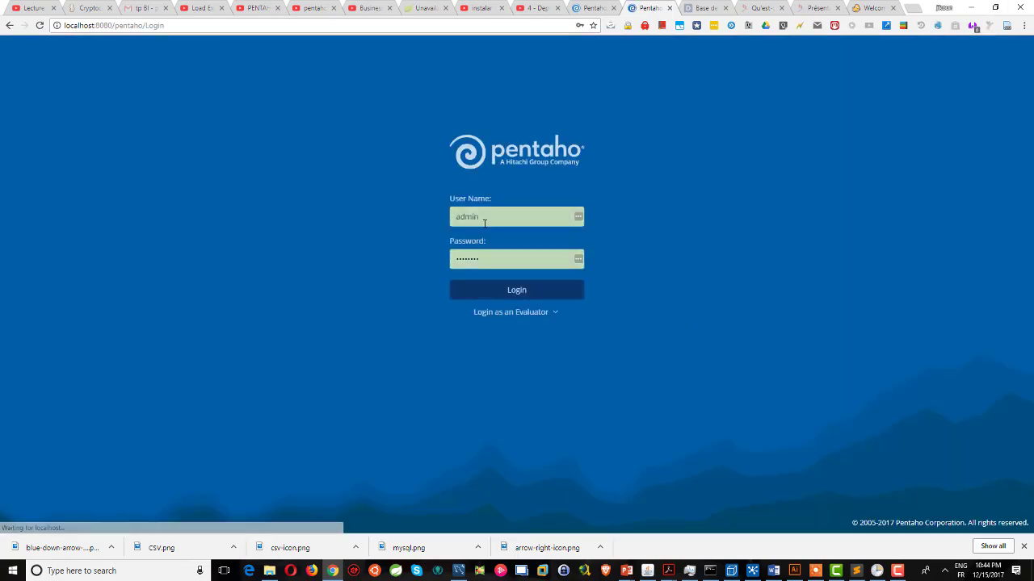
left_click(527, 289)
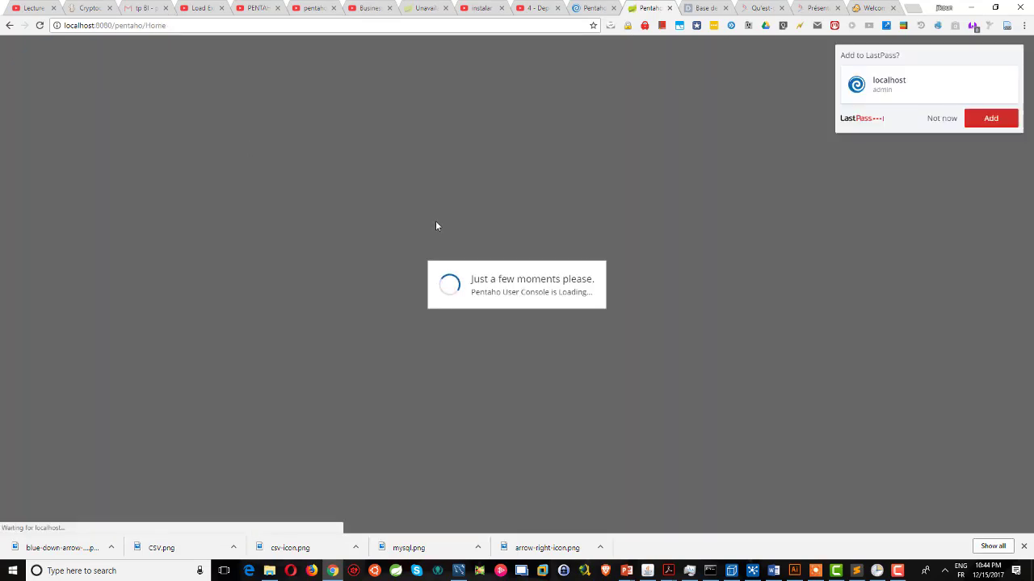
left_click(939, 120)
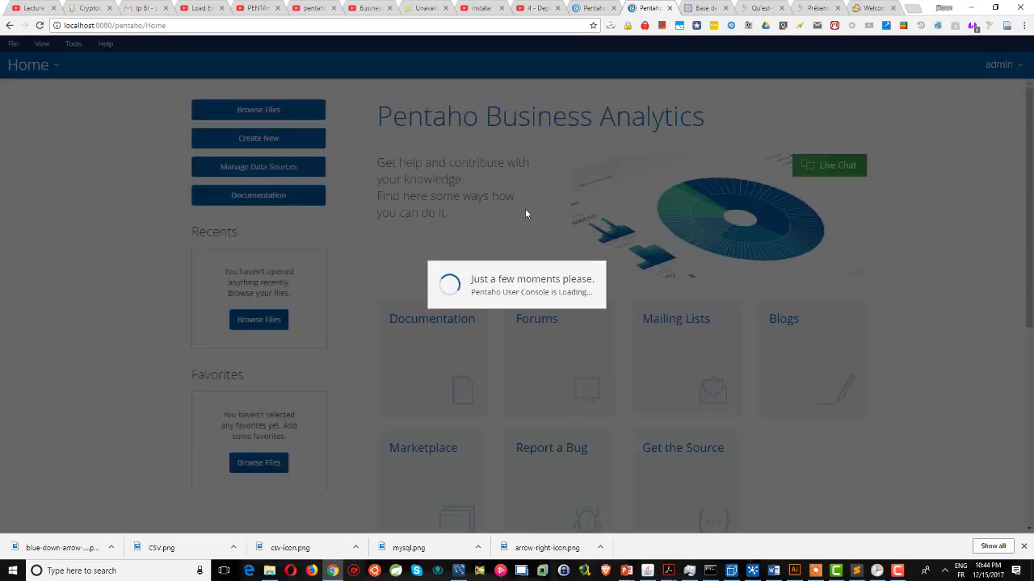
Open Manage Data Sources, starting and then cancelling a new data source wizard.
left_click(271, 166)
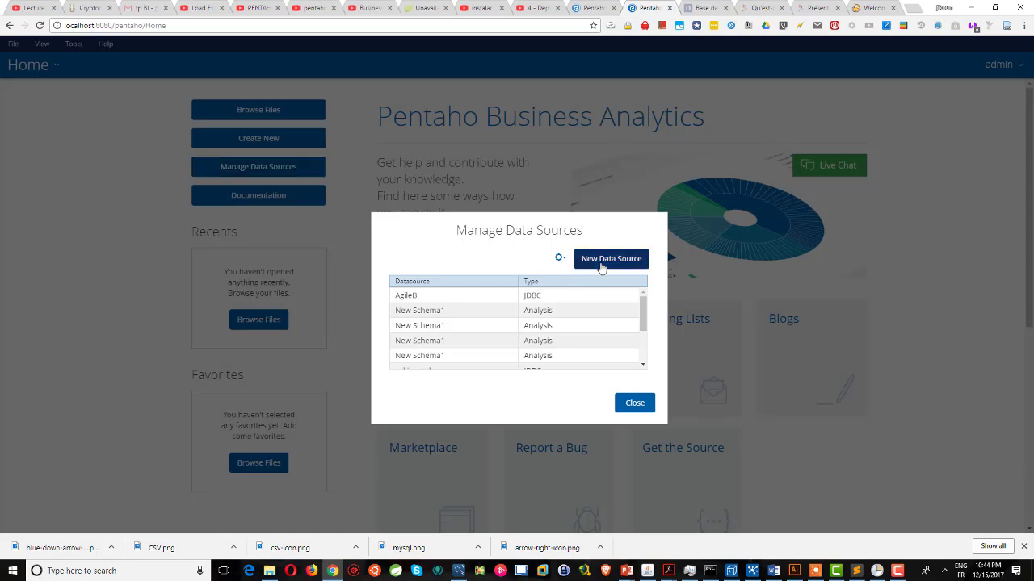
left_click(600, 265)
left_click(719, 467)
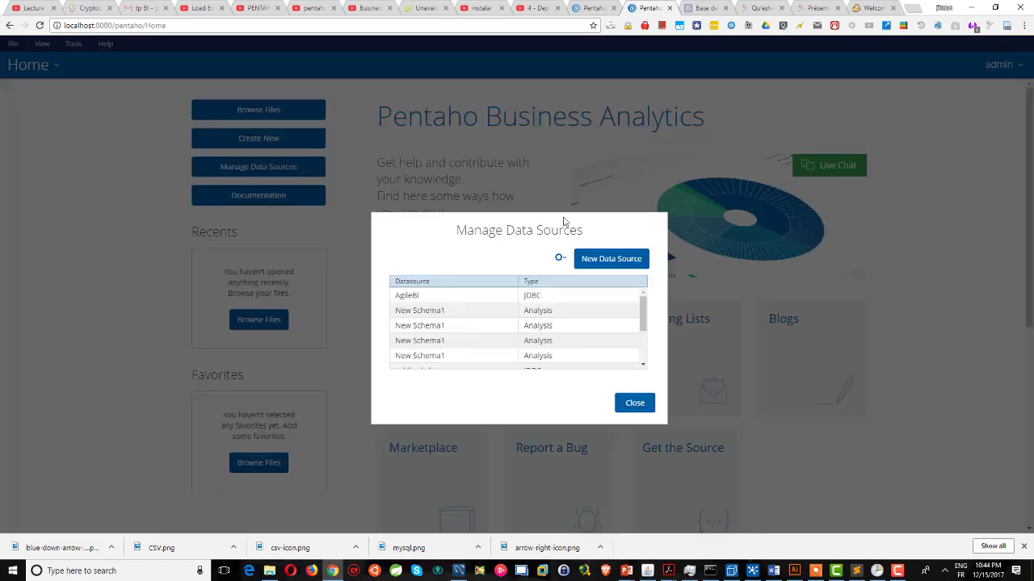
left_click(559, 258)
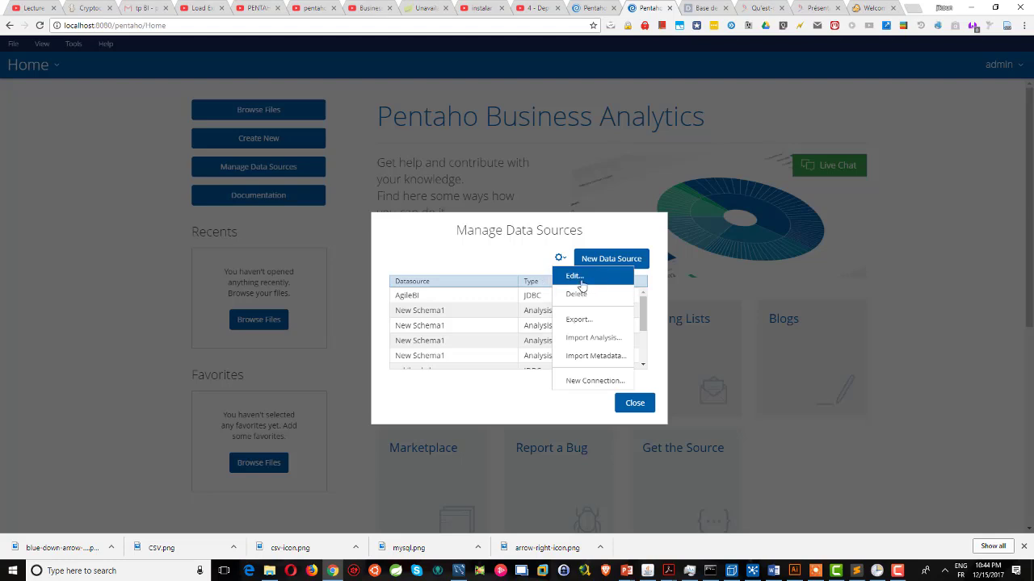
left_click(472, 343)
Select the AgileBI connection and choose Edit from the actions menu.
left_click(482, 297)
left_click(482, 302)
scroll(480, 327, "down", 2)
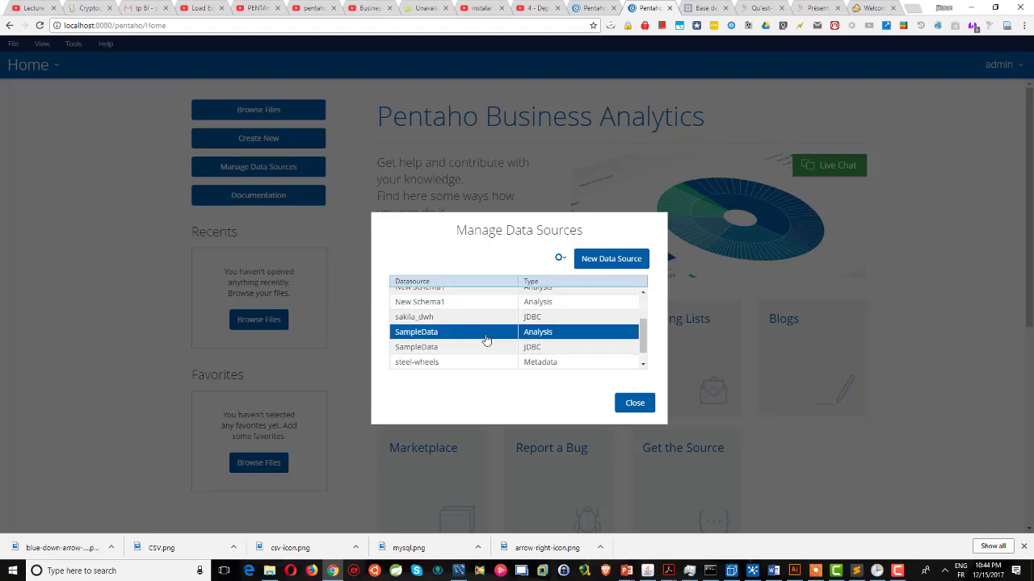
scroll(514, 319, "up", 2)
left_click(558, 259)
left_click(560, 280)
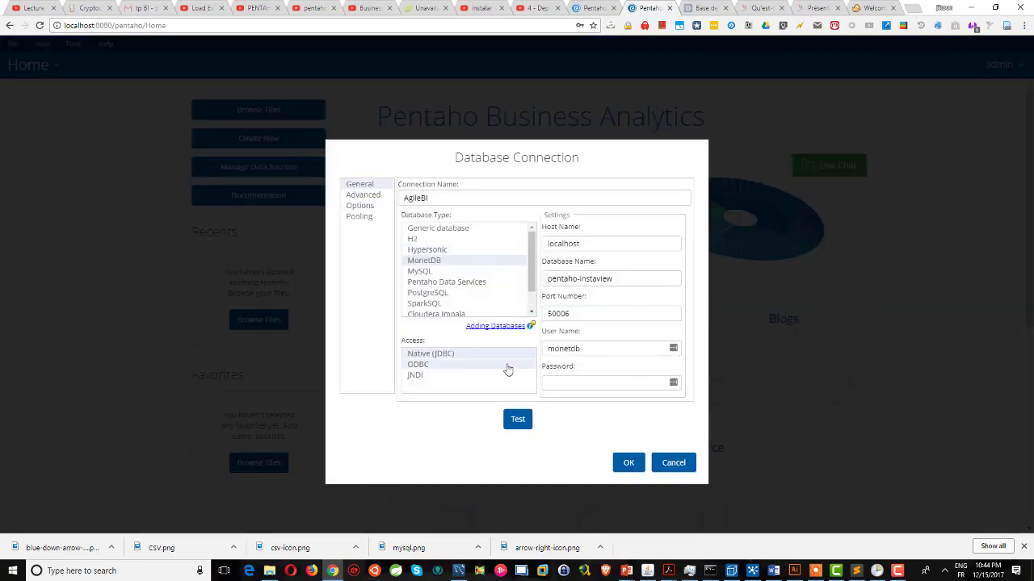
Rename the connection to MysqlTest and choose MySQL as its database type.
double_click(501, 196)
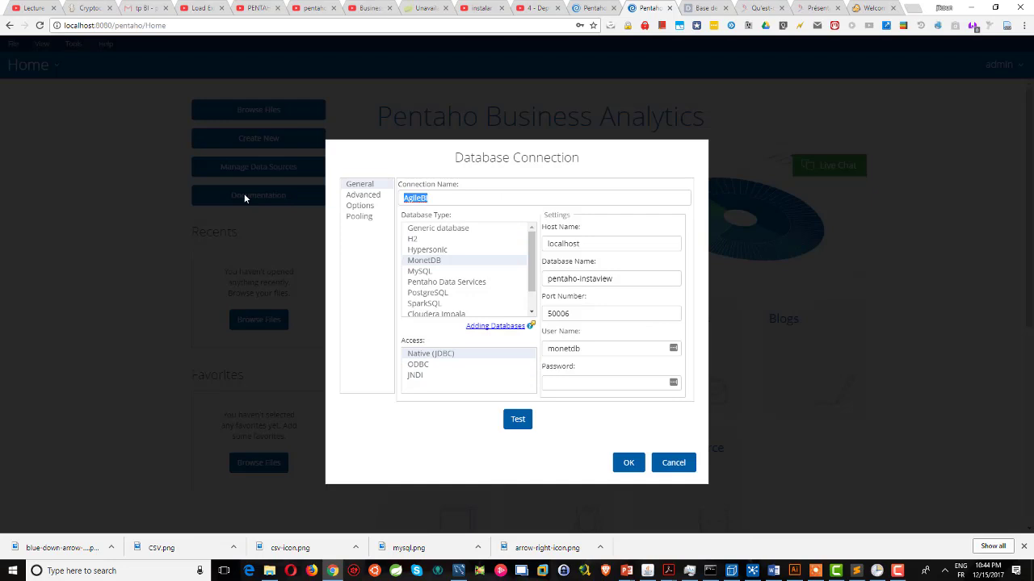
type("MysqlTest")
left_click(432, 273)
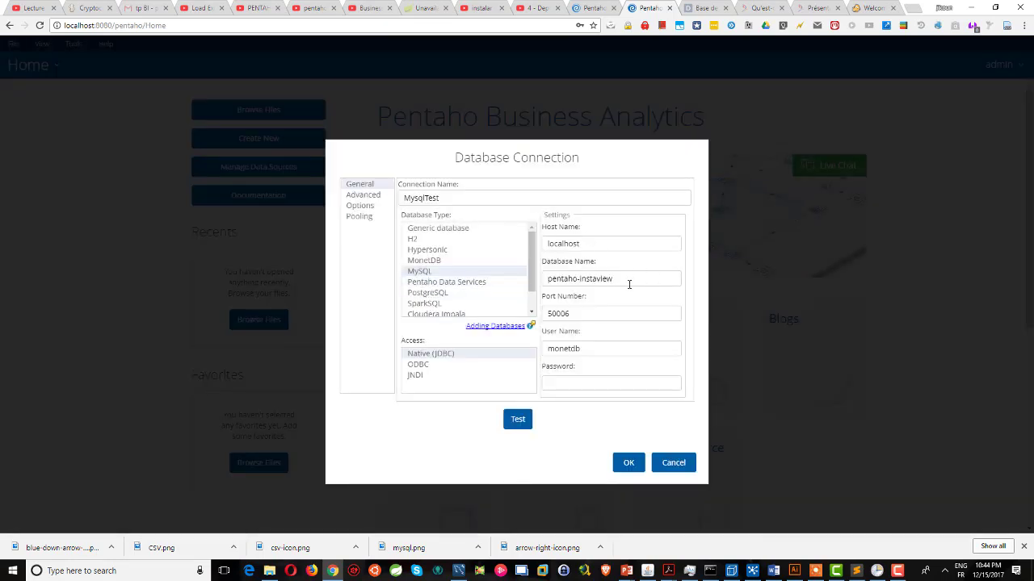
left_click_drag(642, 285, 550, 283)
left_click_drag(624, 283, 471, 283)
key("Up")
Cancel the connection edits and locate the sakila_dwh connection in the data source list.
left_click(674, 467)
scroll(508, 349, "down", 3)
left_click(511, 335)
left_click(408, 321)
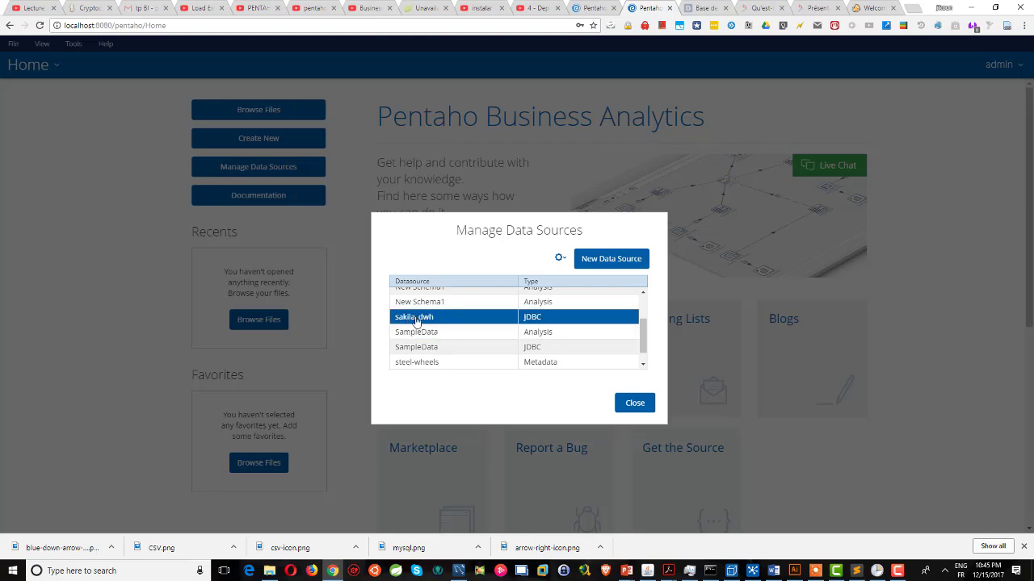
In Schema Workbench's Publish Schema dialog, set the data source name to sakila_dwh.
key("alt+Tab")
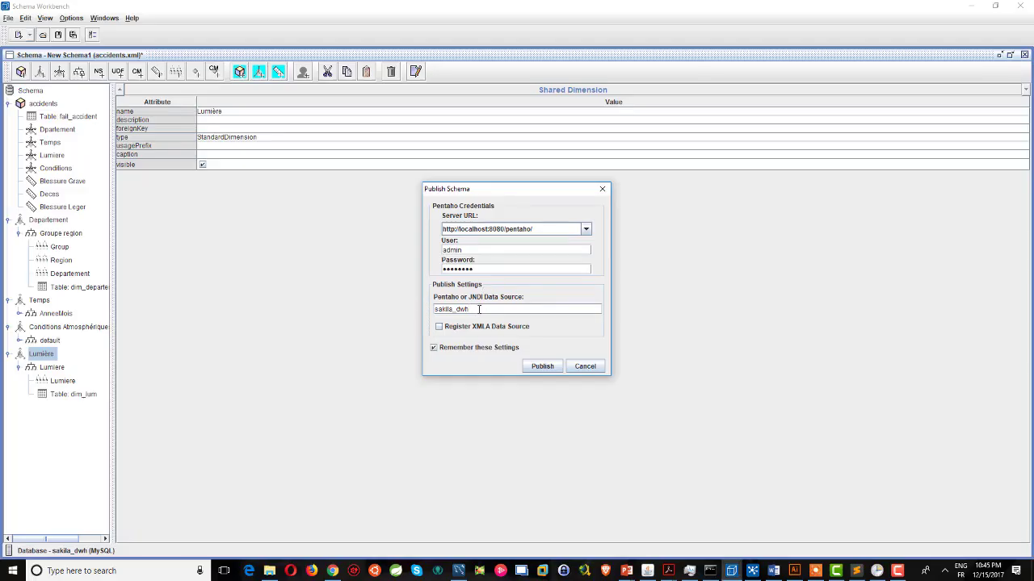
double_click(479, 309)
key("alt+Tab")
left_click(396, 331)
left_click(412, 318)
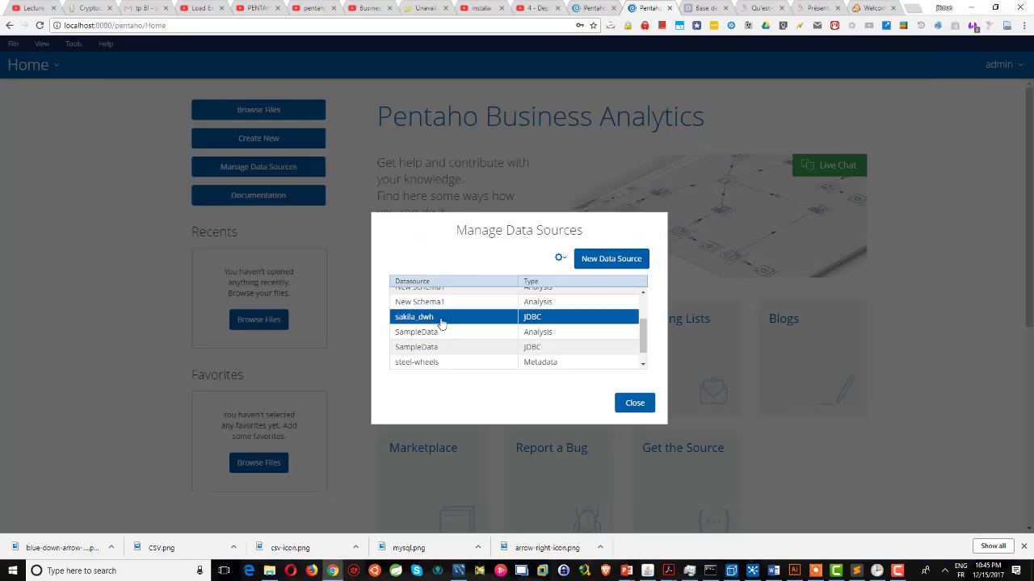
key("alt+Tab")
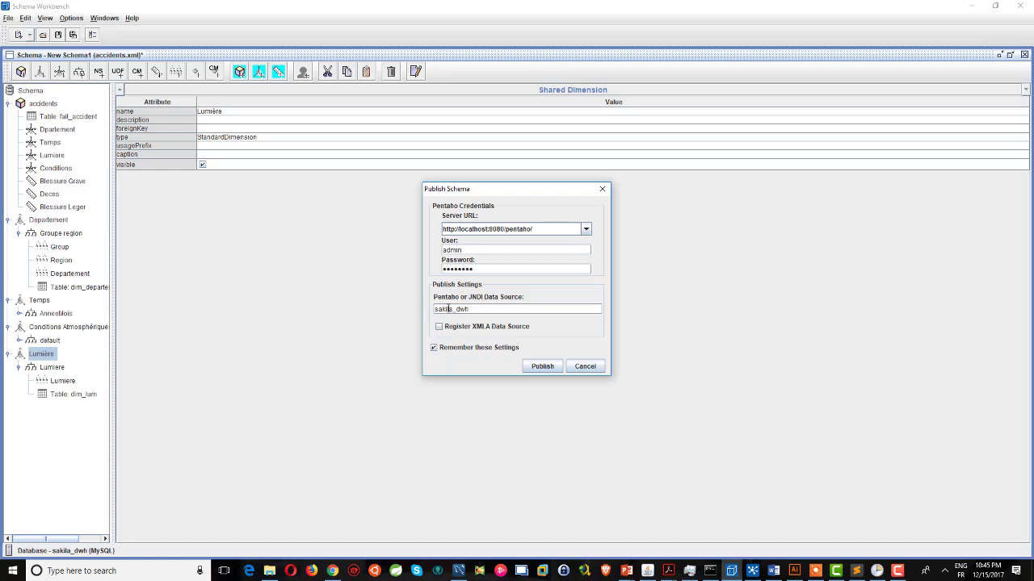
double_click(487, 309)
left_click(446, 309)
double_click(445, 310)
Cancel publishing, open Save As for accidents.xml, and dismiss it without saving.
left_click(583, 366)
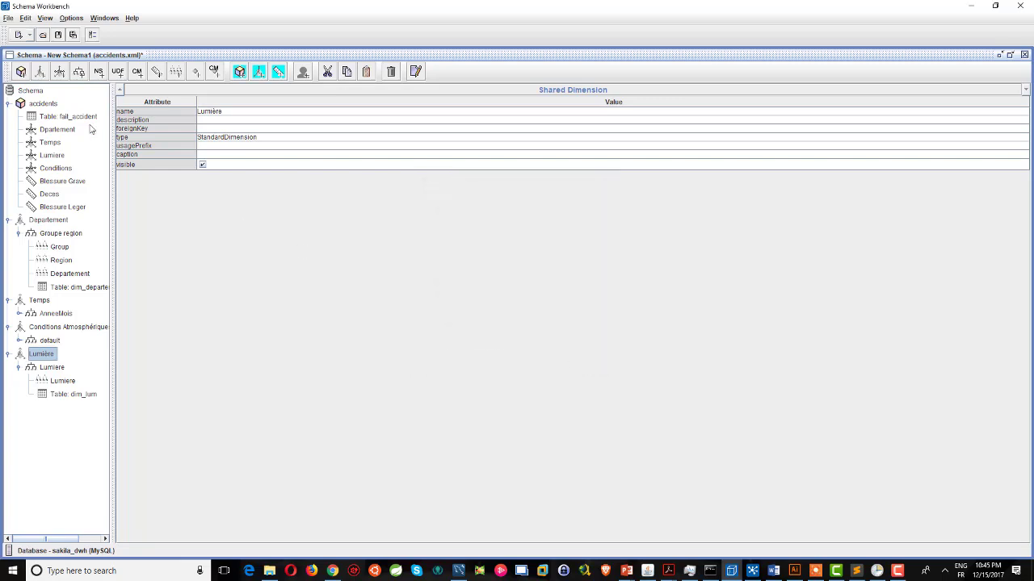
left_click(8, 19)
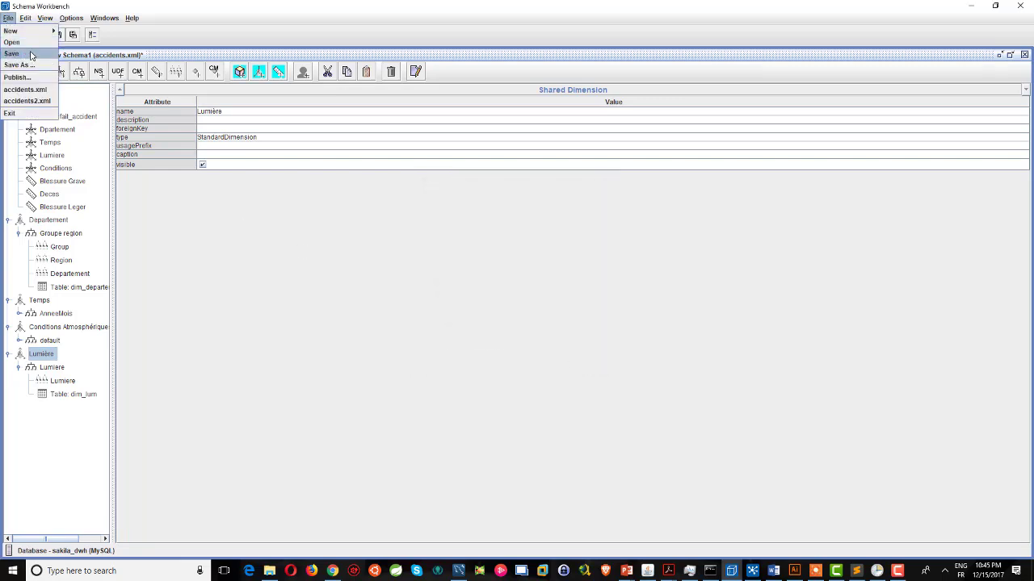
left_click(18, 65)
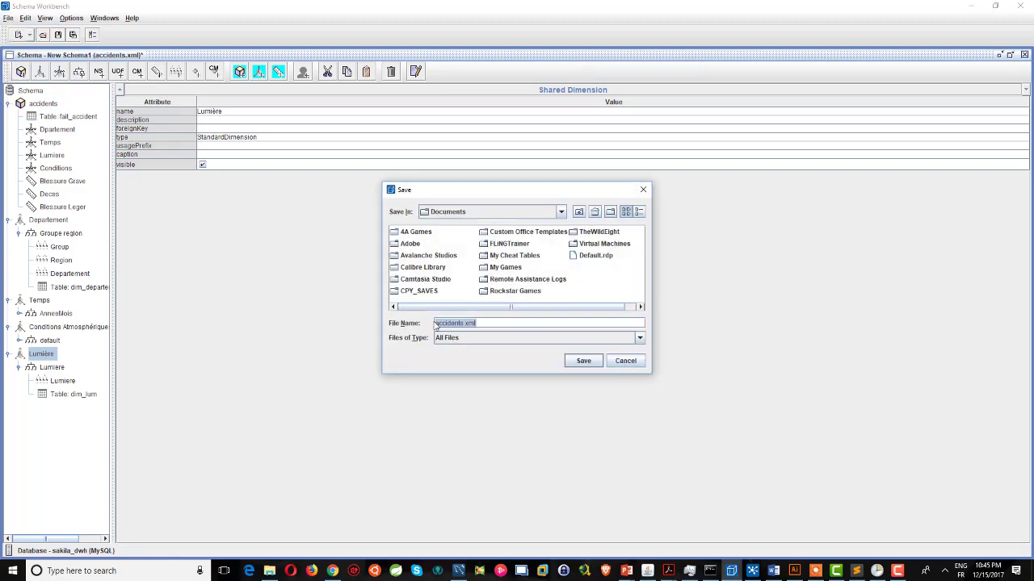
left_click(625, 361)
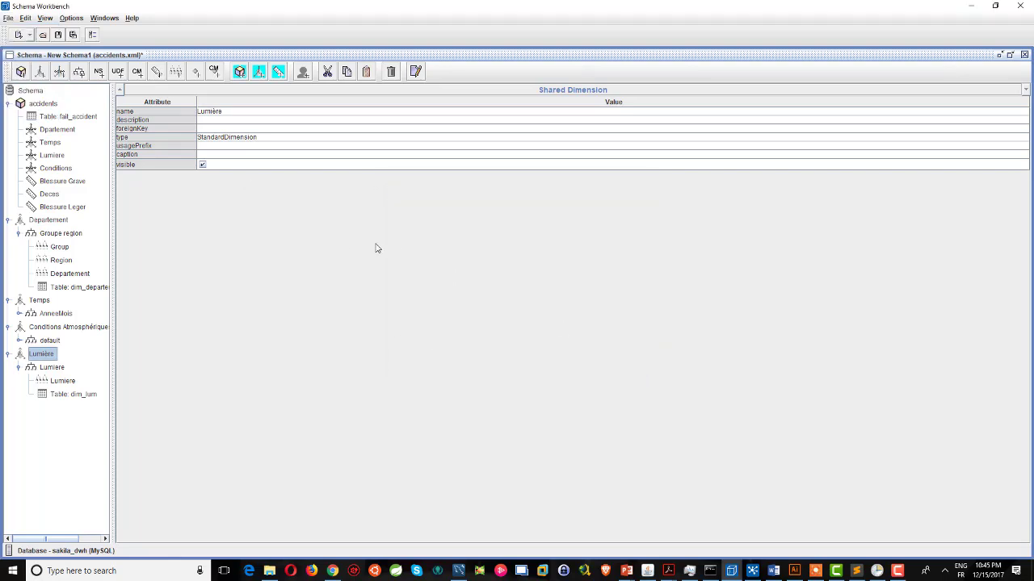
key("alt+Tab")
Review the listed data sources and start an Import Analysis from the actions menu.
left_click(489, 318)
scroll(480, 323, "up", 3)
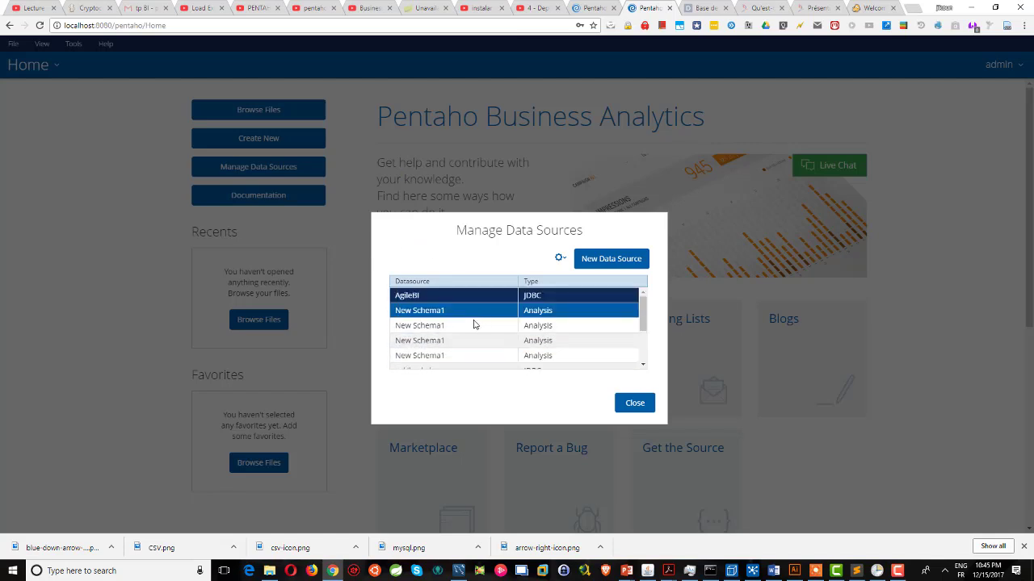
scroll(485, 331, "down", 5)
left_click(517, 348)
scroll(518, 339, "up", 5)
left_click(557, 295)
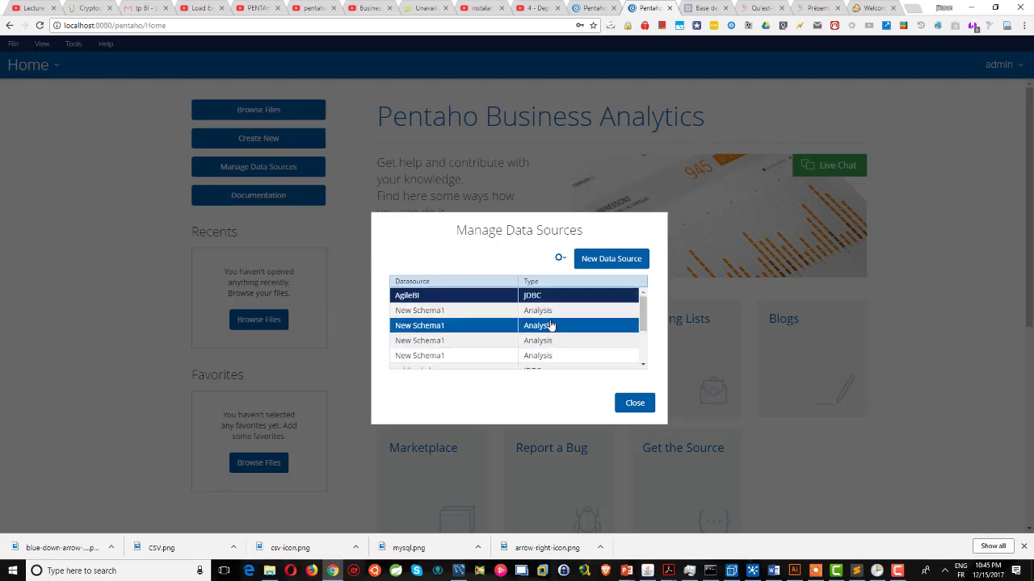
left_click(561, 262)
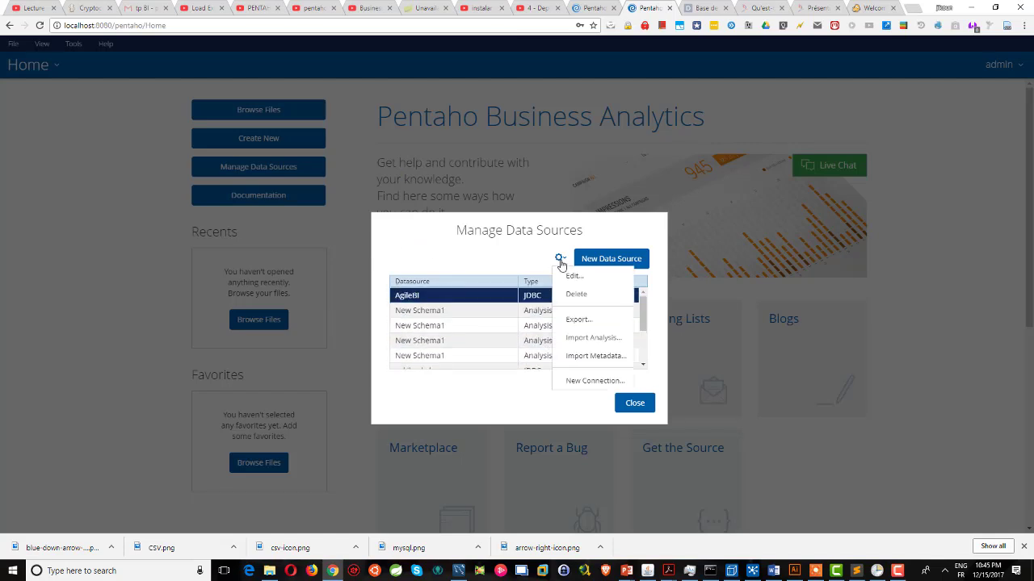
left_click(600, 342)
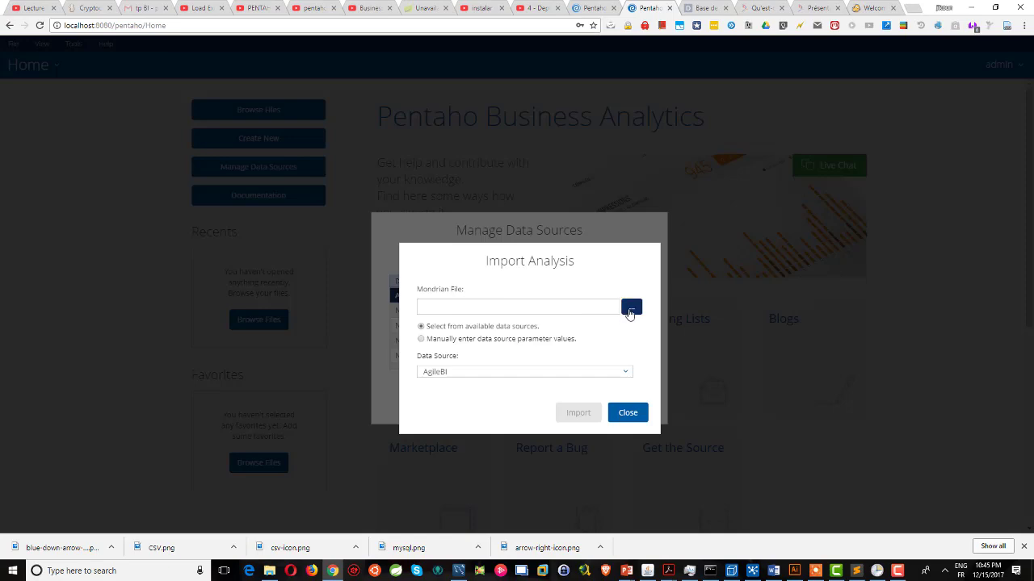
Import accidents.xml from the Desktop on the sakila_dwh data source, then close data source management.
left_click(629, 308)
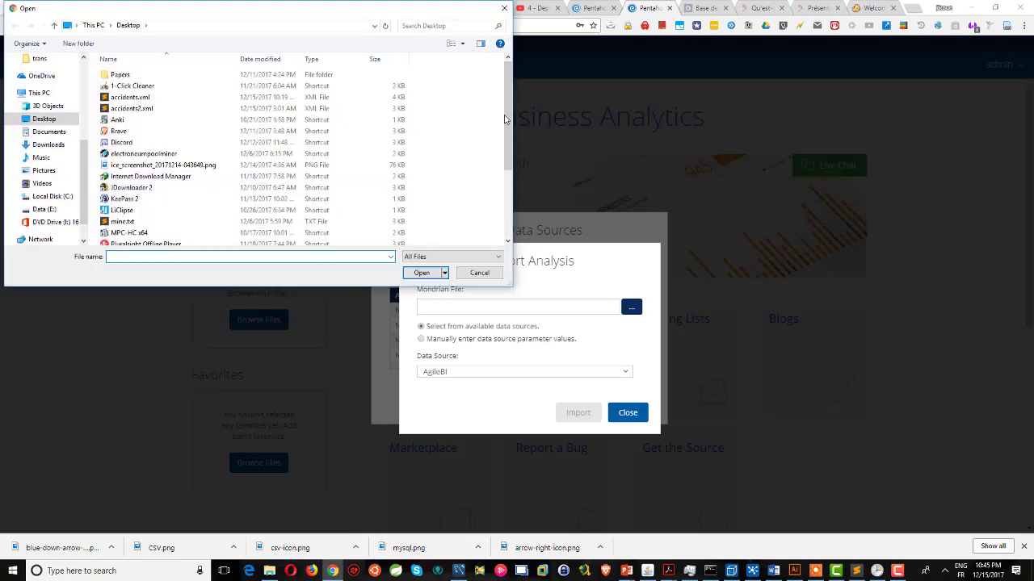
mouse_move(505, 90)
left_mouse_down()
mouse_move(512, 155)
mouse_move(511, 91)
left_mouse_up()
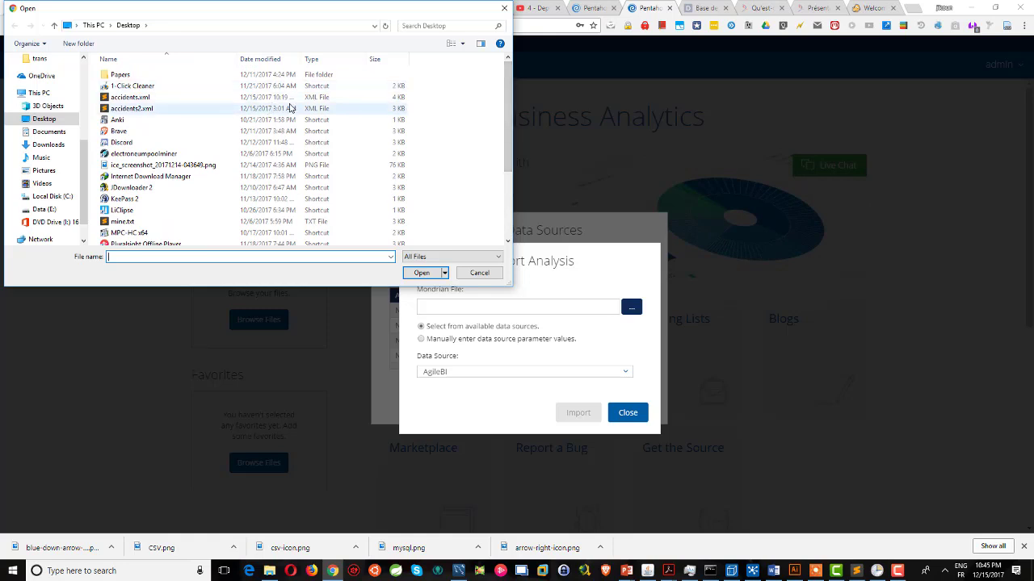
left_click(128, 98)
double_click(129, 98)
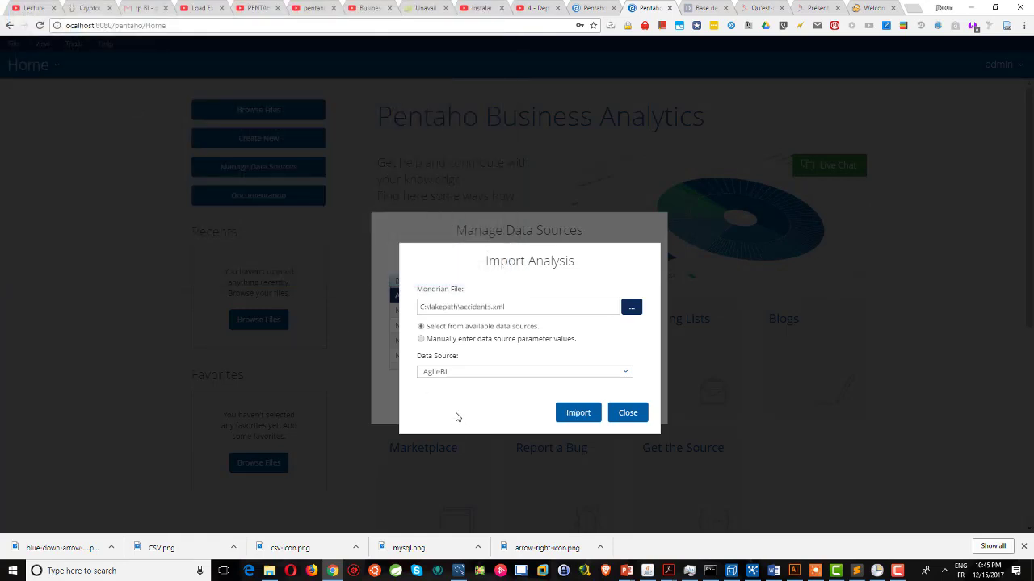
left_click(482, 374)
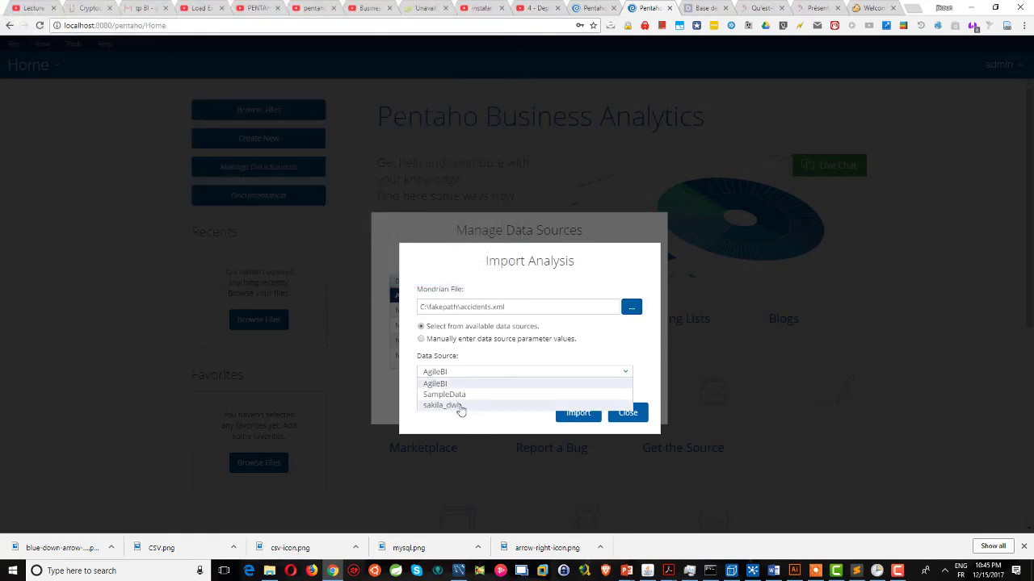
left_click(460, 406)
left_click(578, 413)
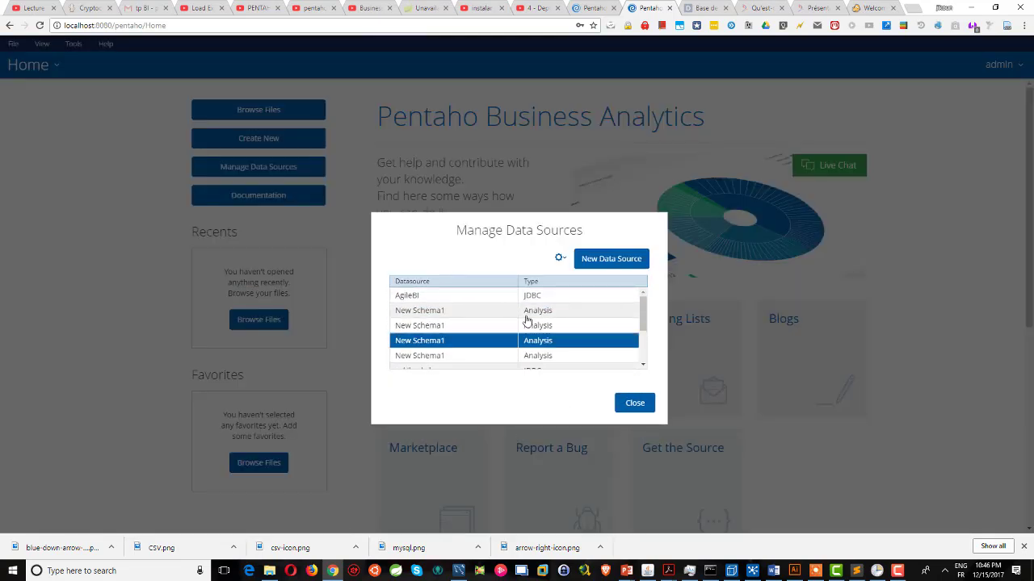
scroll(513, 355, "down", 2)
scroll(512, 351, "up", 2)
left_click(635, 403)
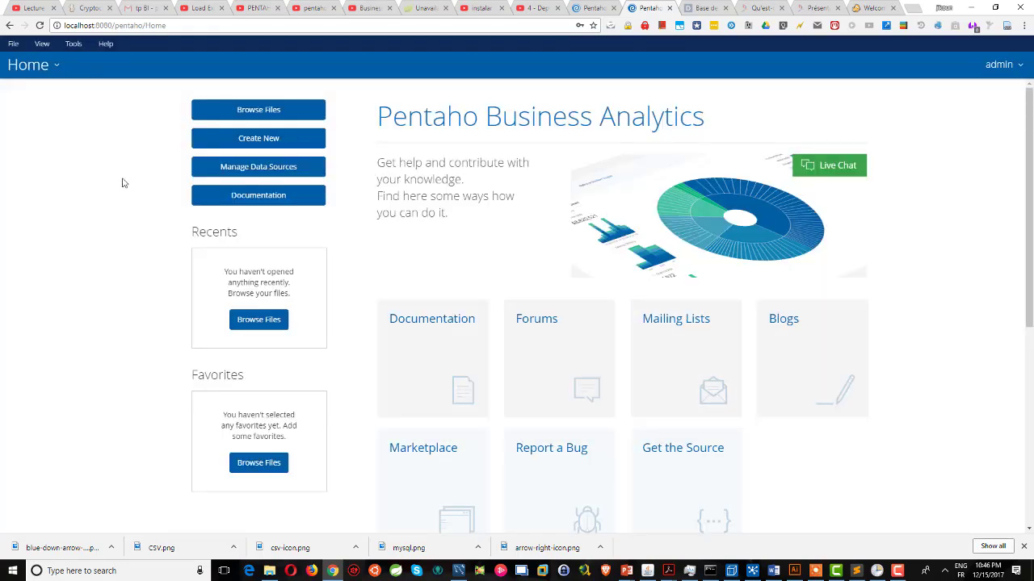
Launch a new Saiku Analytics query via File > New and list the available cubes.
left_click(13, 44)
mouse_move(16, 61)
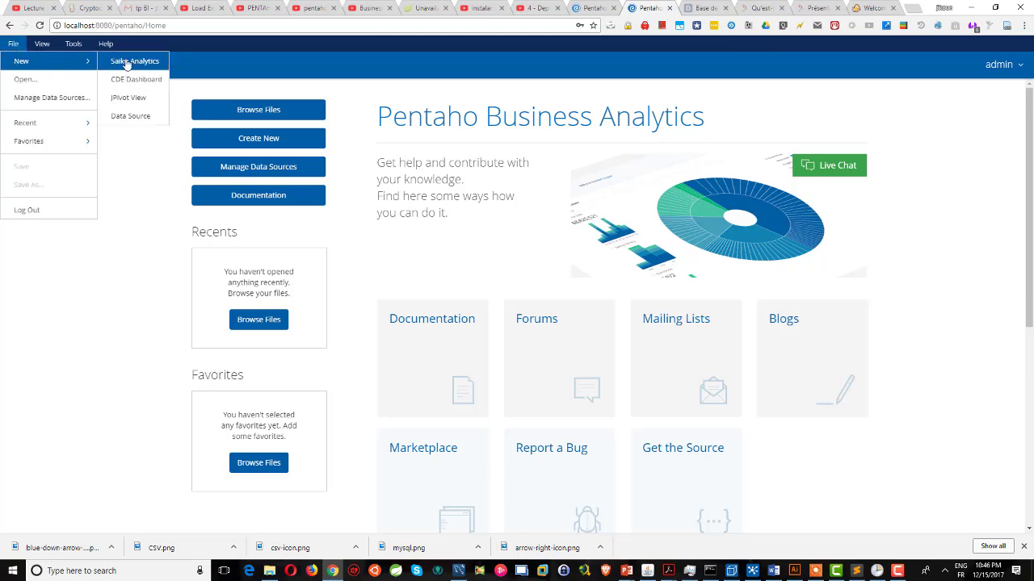
left_click(128, 61)
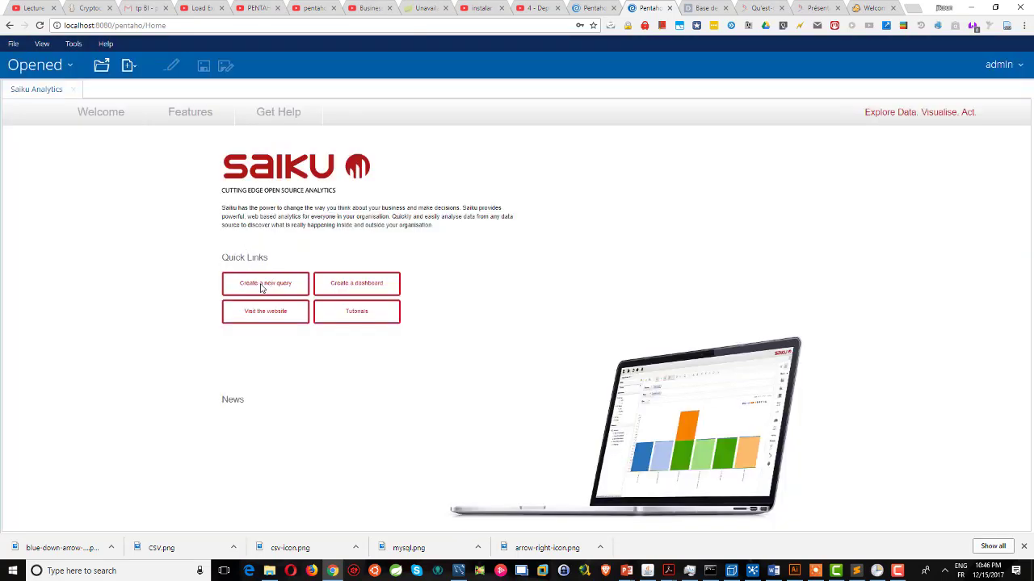
left_click(262, 287)
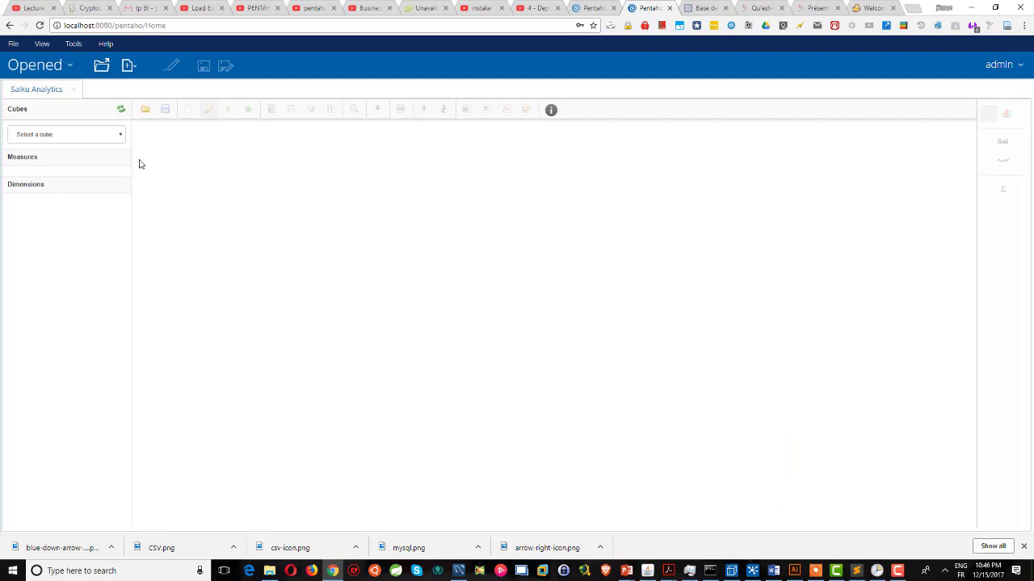
left_click(107, 136)
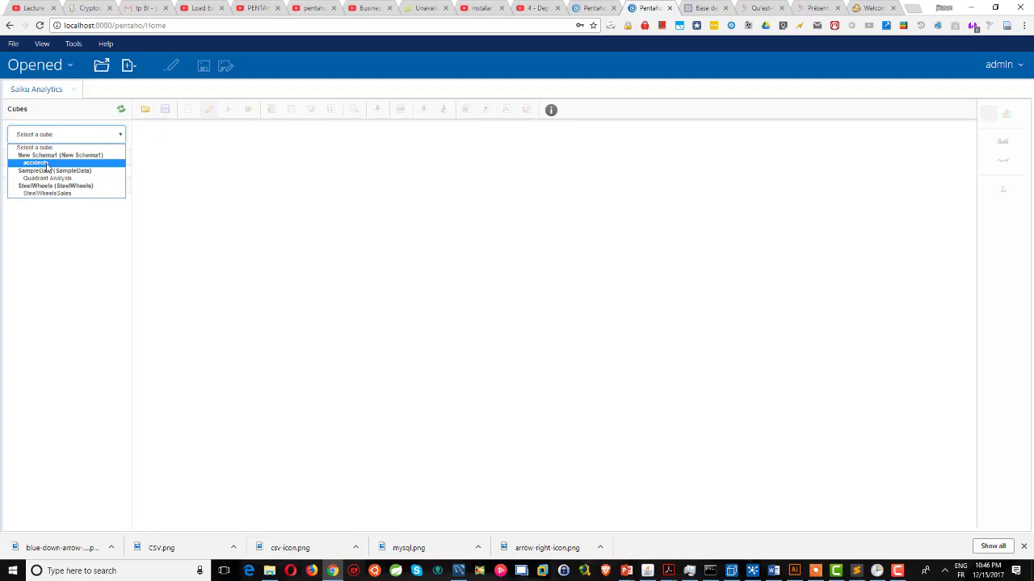
Select the accidents cube and put Departement's (All), Group, Region and Departement levels on rows.
left_click(47, 164)
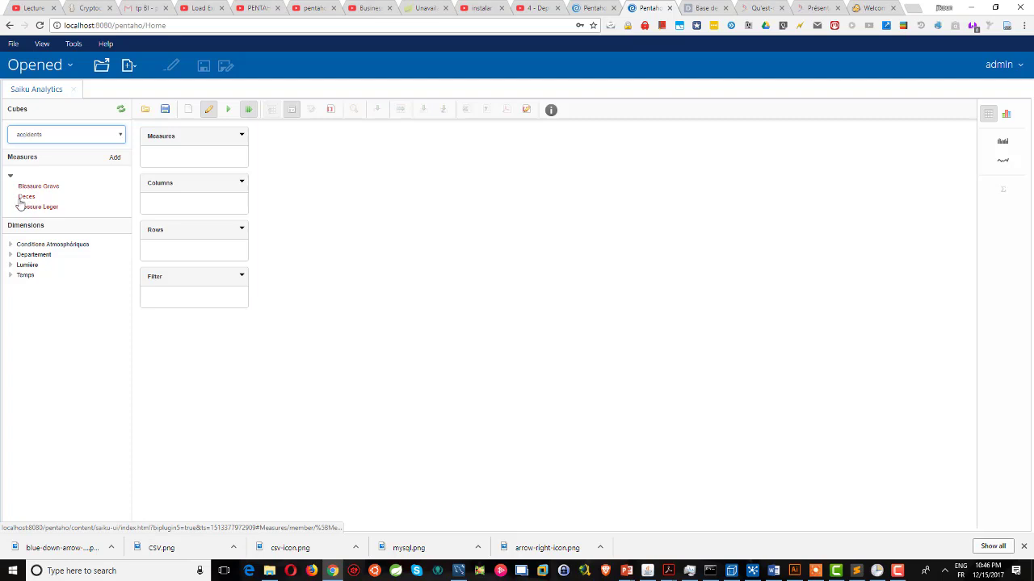
left_click(10, 255)
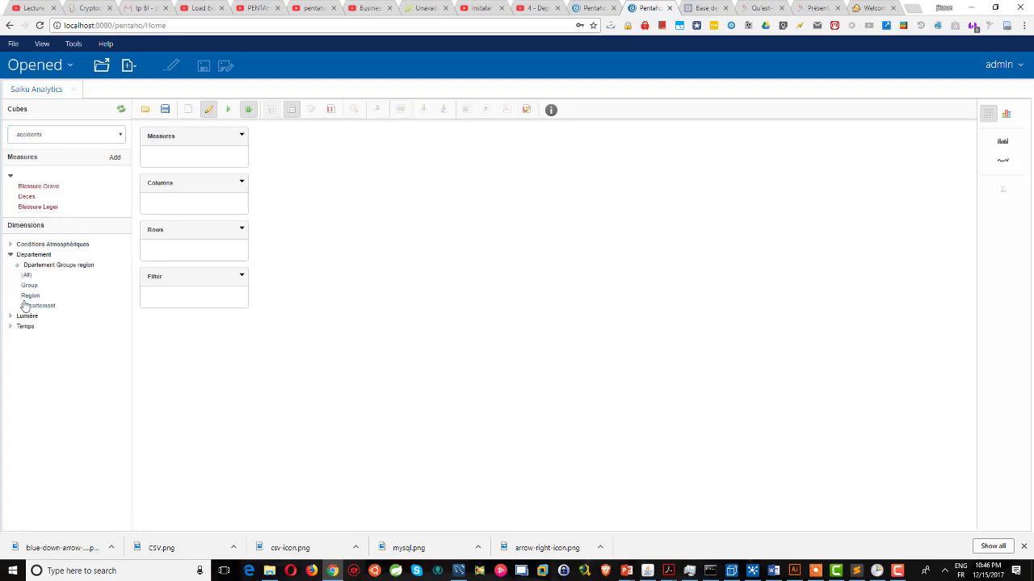
left_click(26, 279)
left_click(28, 286)
left_click(30, 295)
left_click(32, 306)
Check the Group member selections without changes and expand the Temps dimension.
left_click(158, 267)
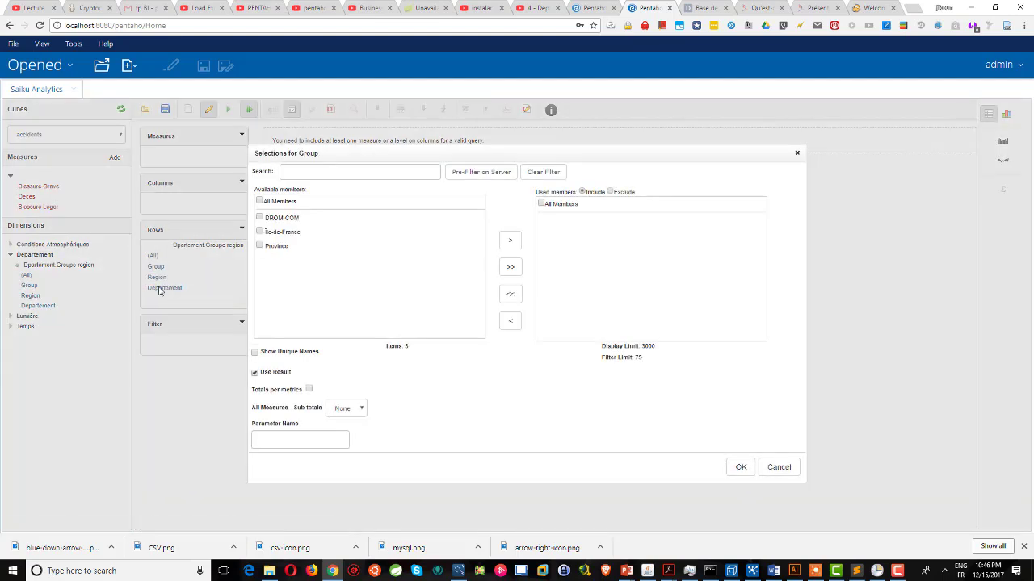
left_click(777, 467)
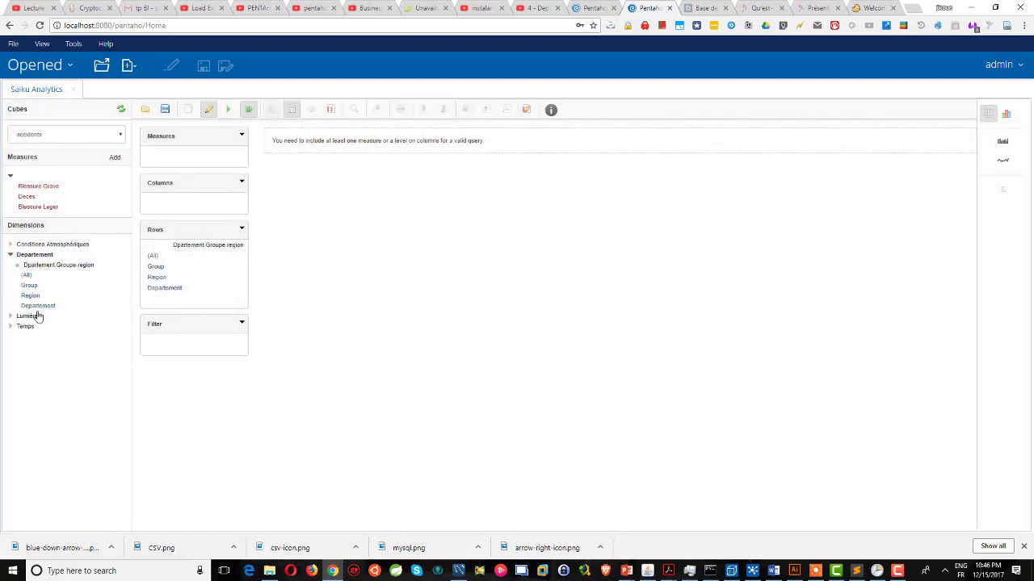
left_click(10, 327)
Put Année on columns, add the Deces measure, and render the results as a stacked bar chart.
double_click(29, 348)
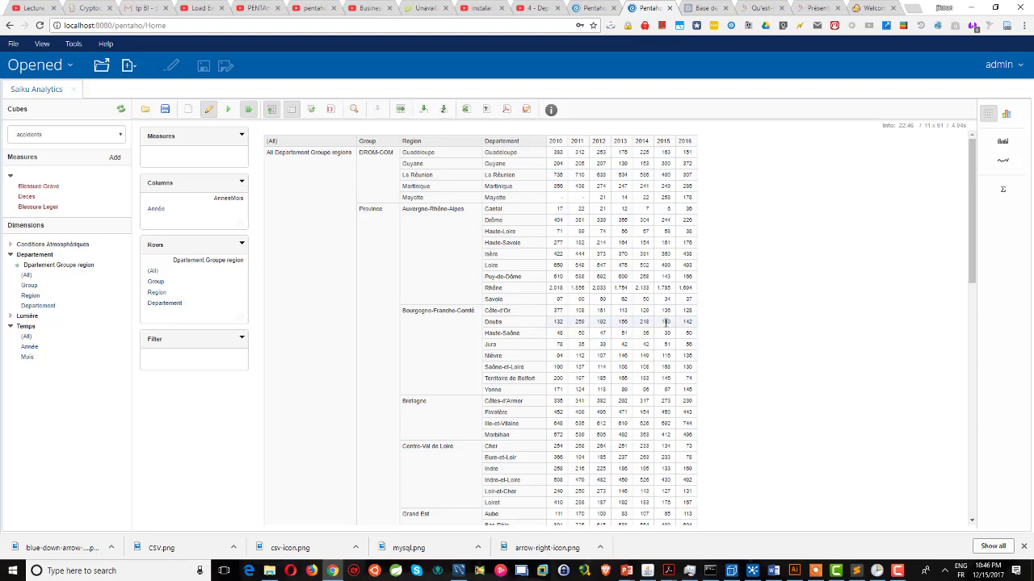
left_click(1006, 114)
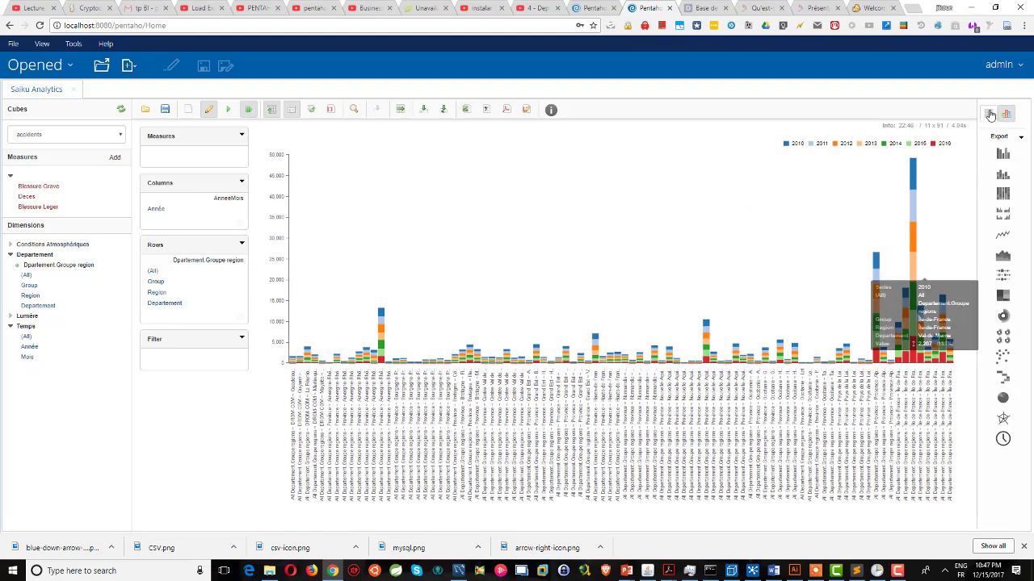
left_click(988, 114)
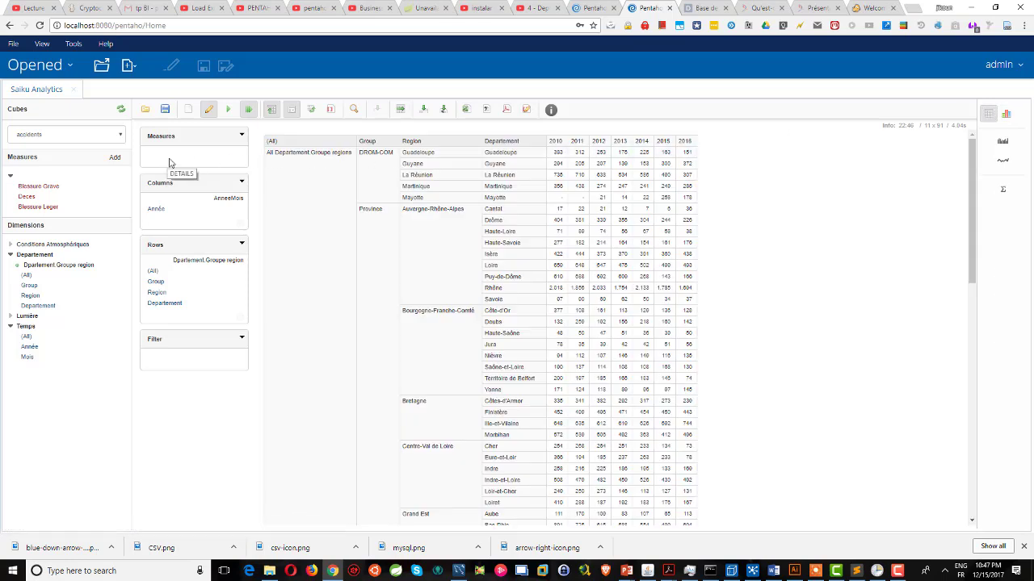
left_click(31, 197)
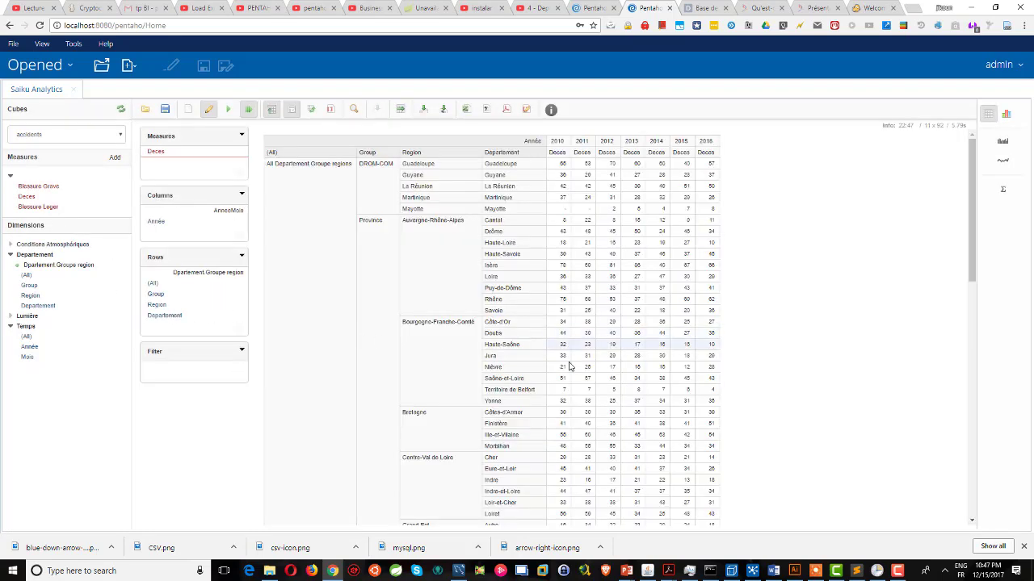
left_click(1006, 118)
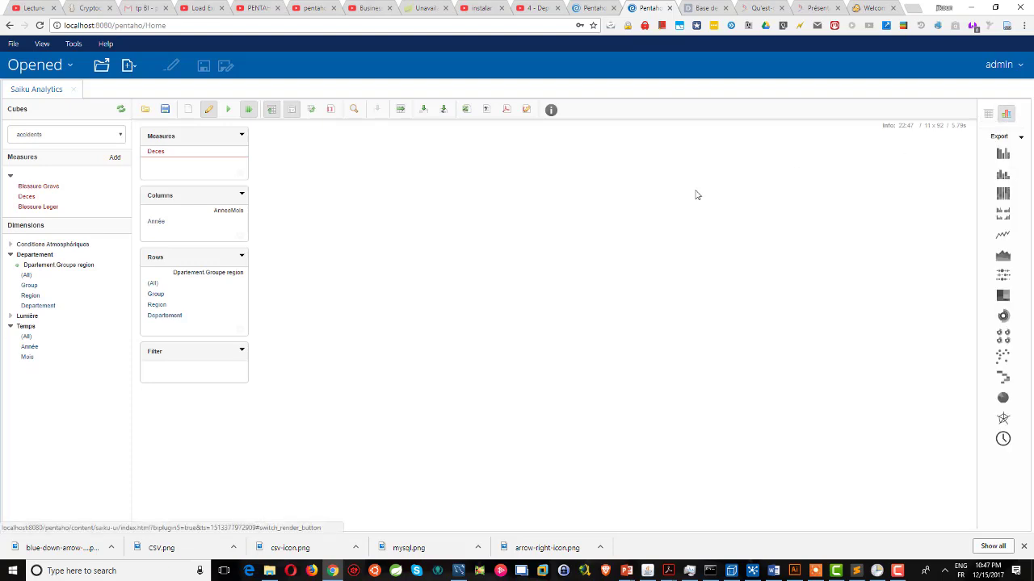